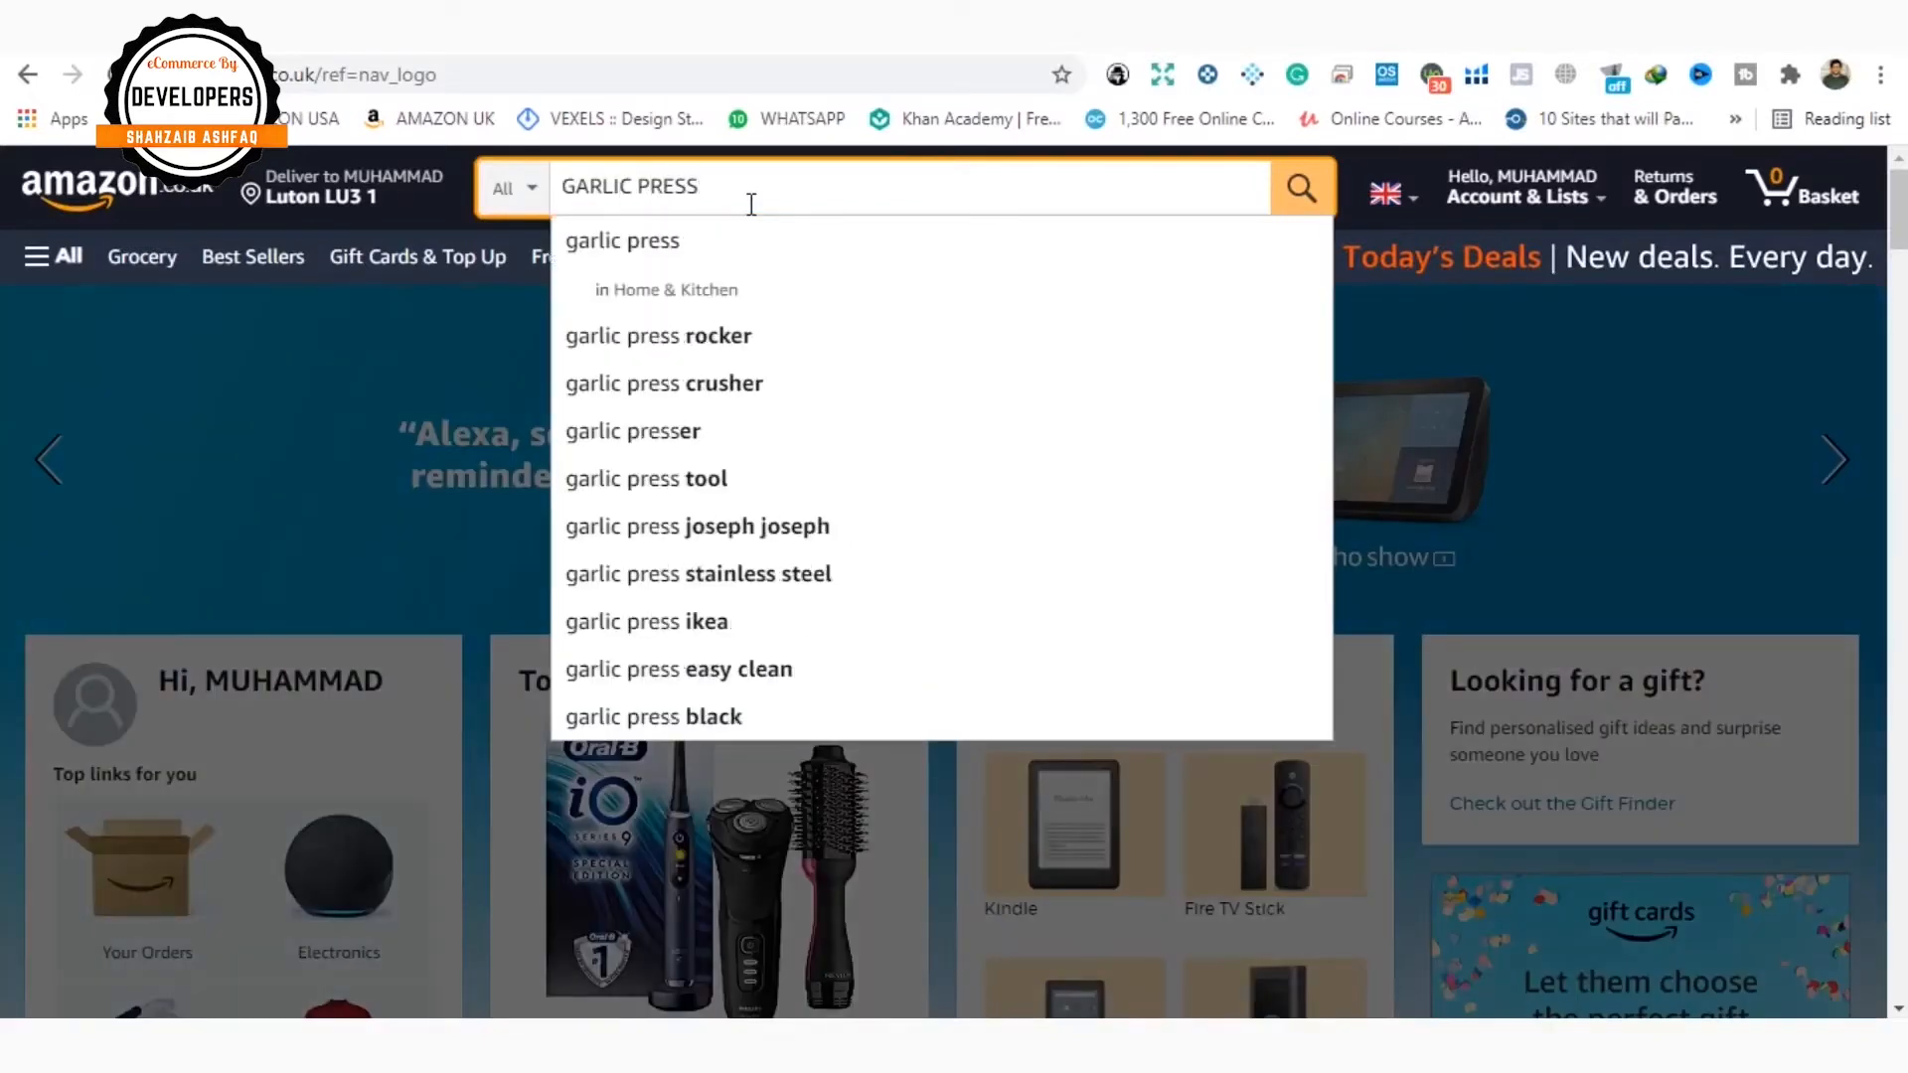
Step: Search Amazon UK for "GARLIC PRESS" and open the Jsdoin Stainless Steel Garlic Press listing marked Amazon's Choice
key("Return")
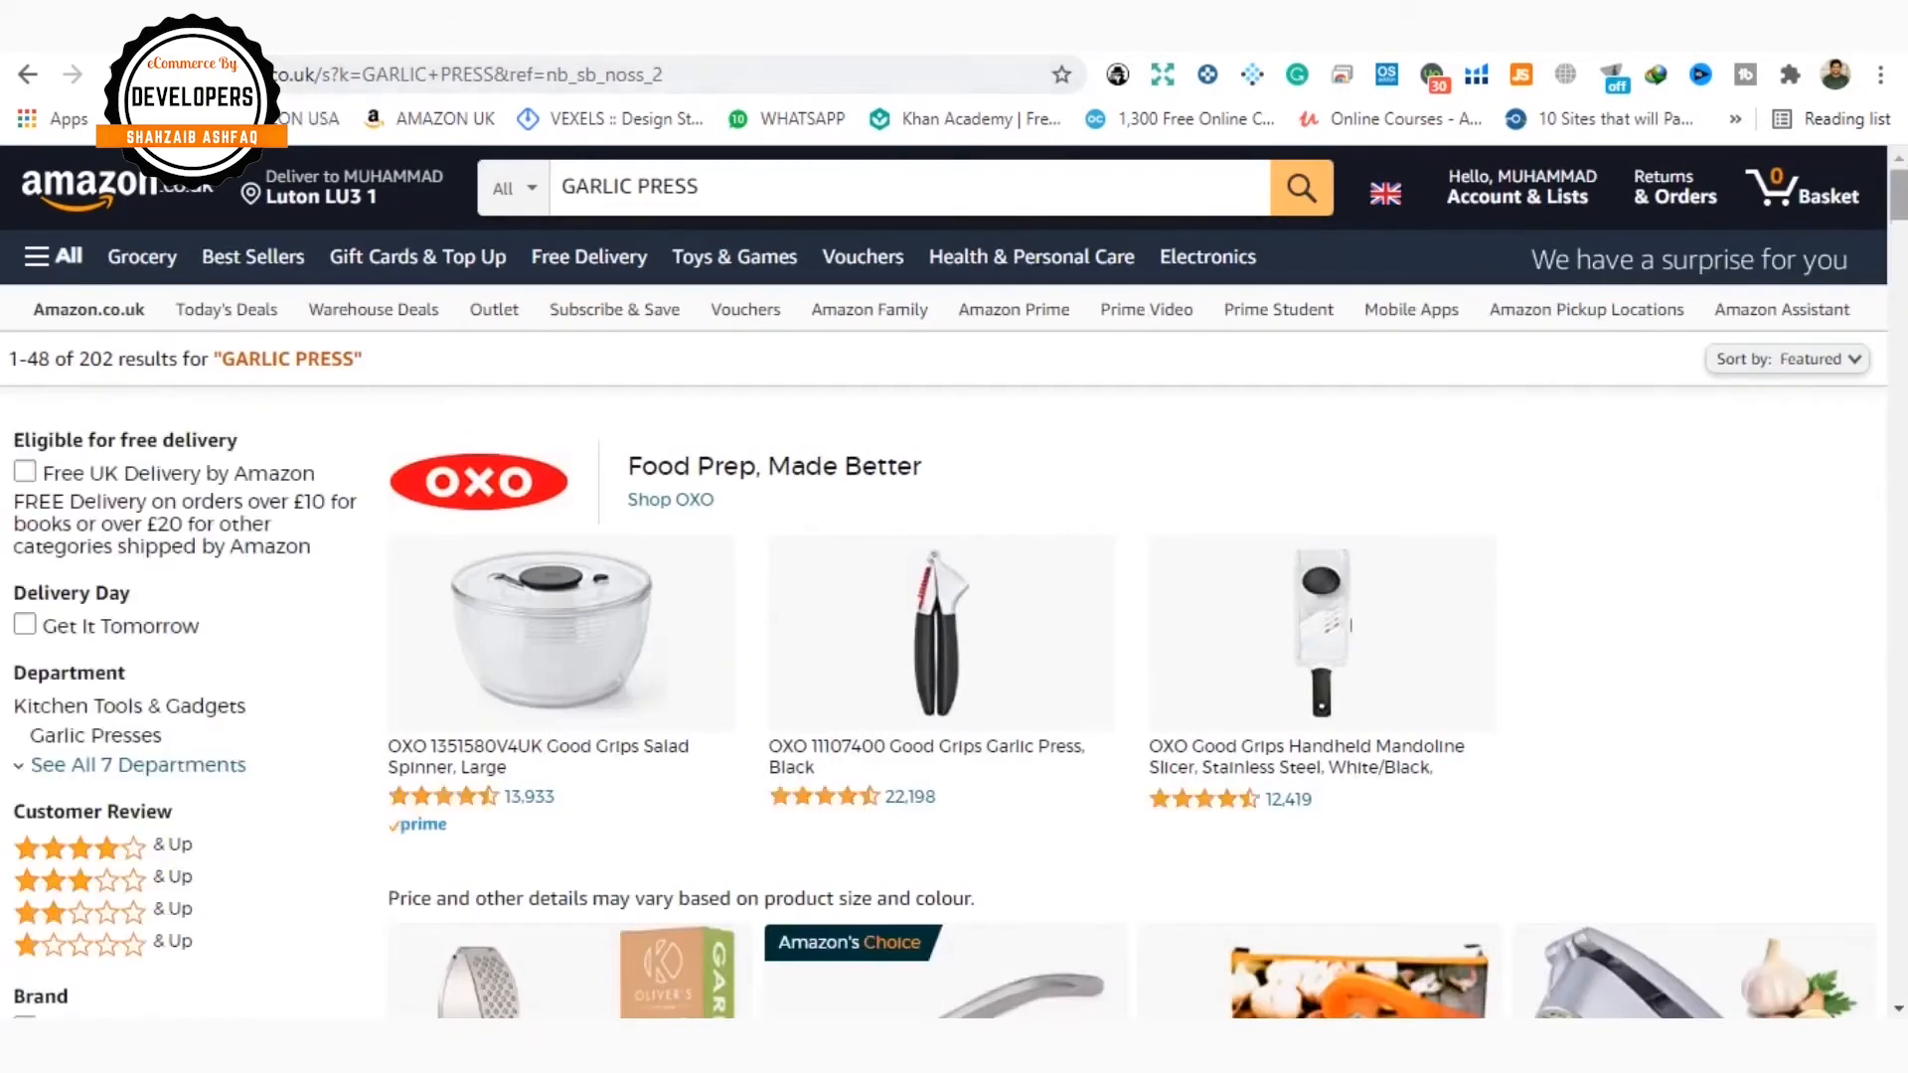
scroll(1717, 277, "down", 7)
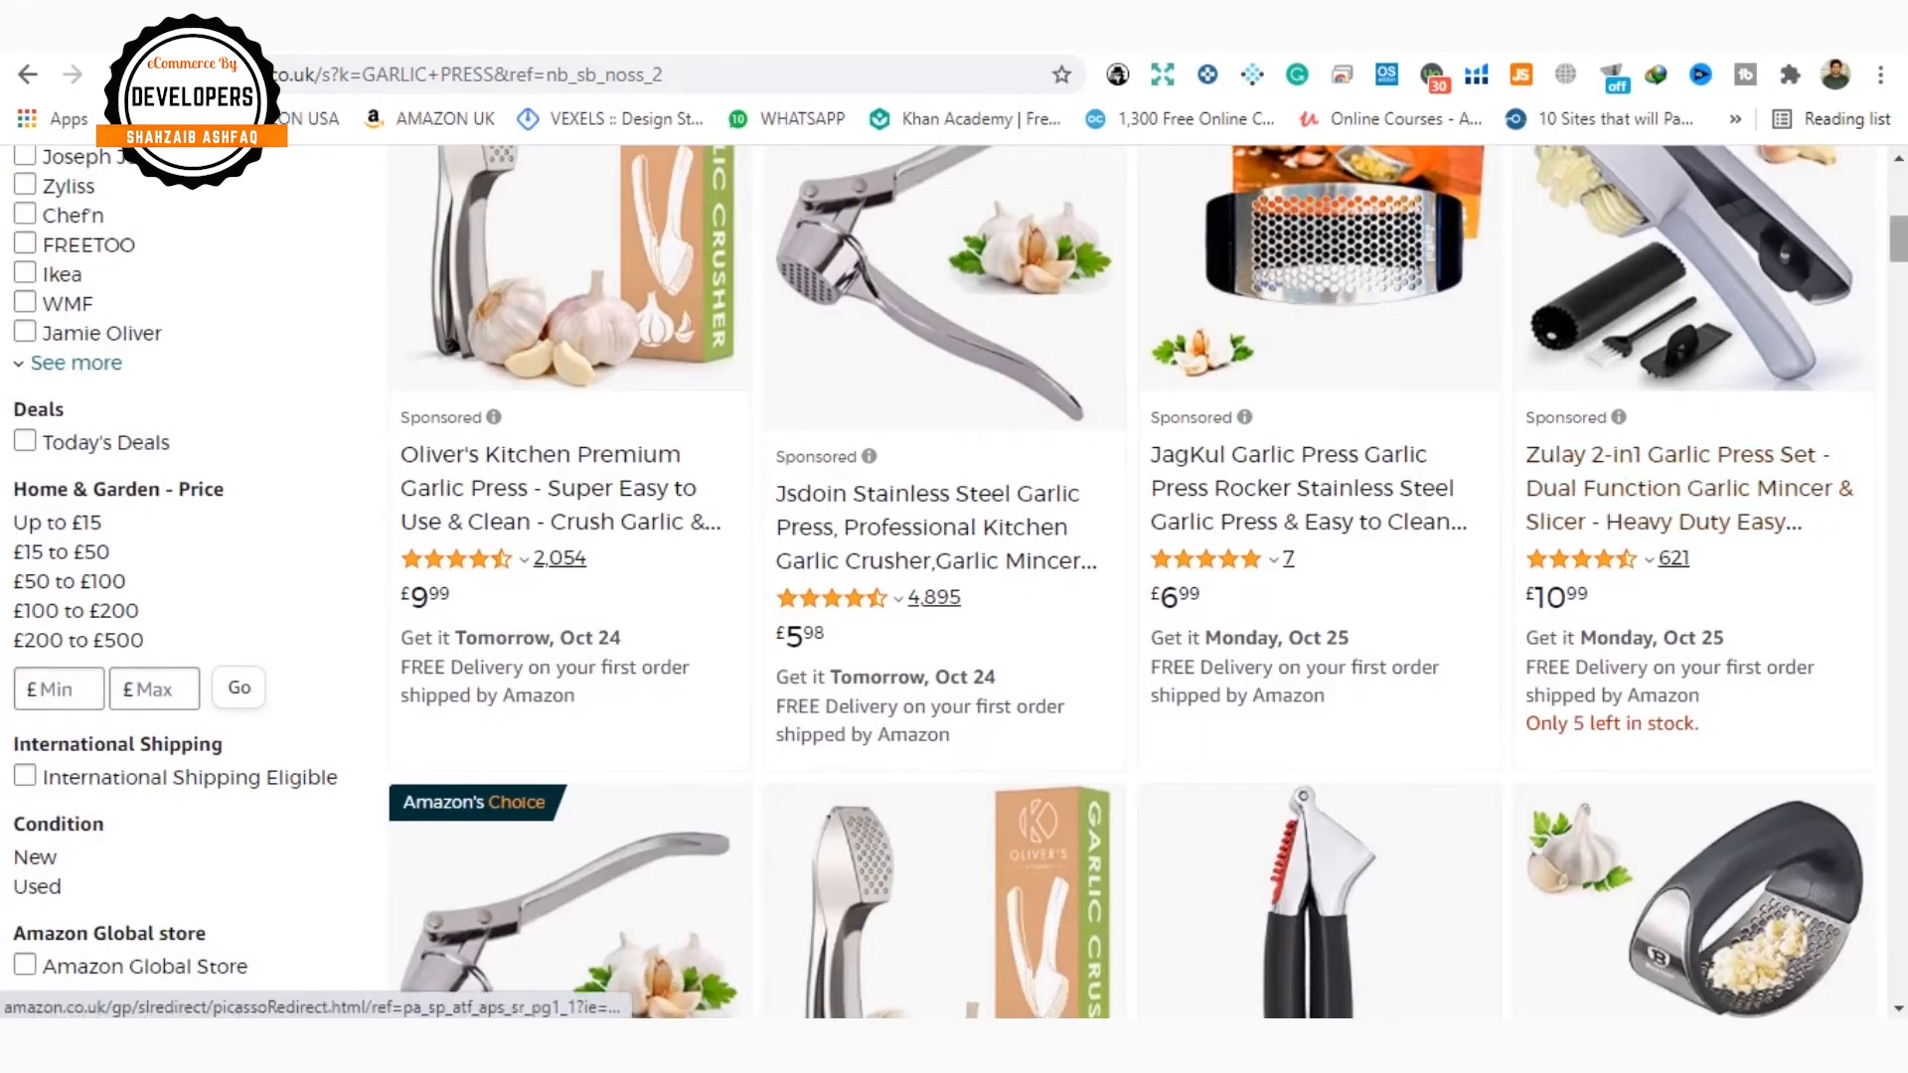
scroll(1900, 268, "down", 6)
left_click_drag(1900, 268, 1900, 270)
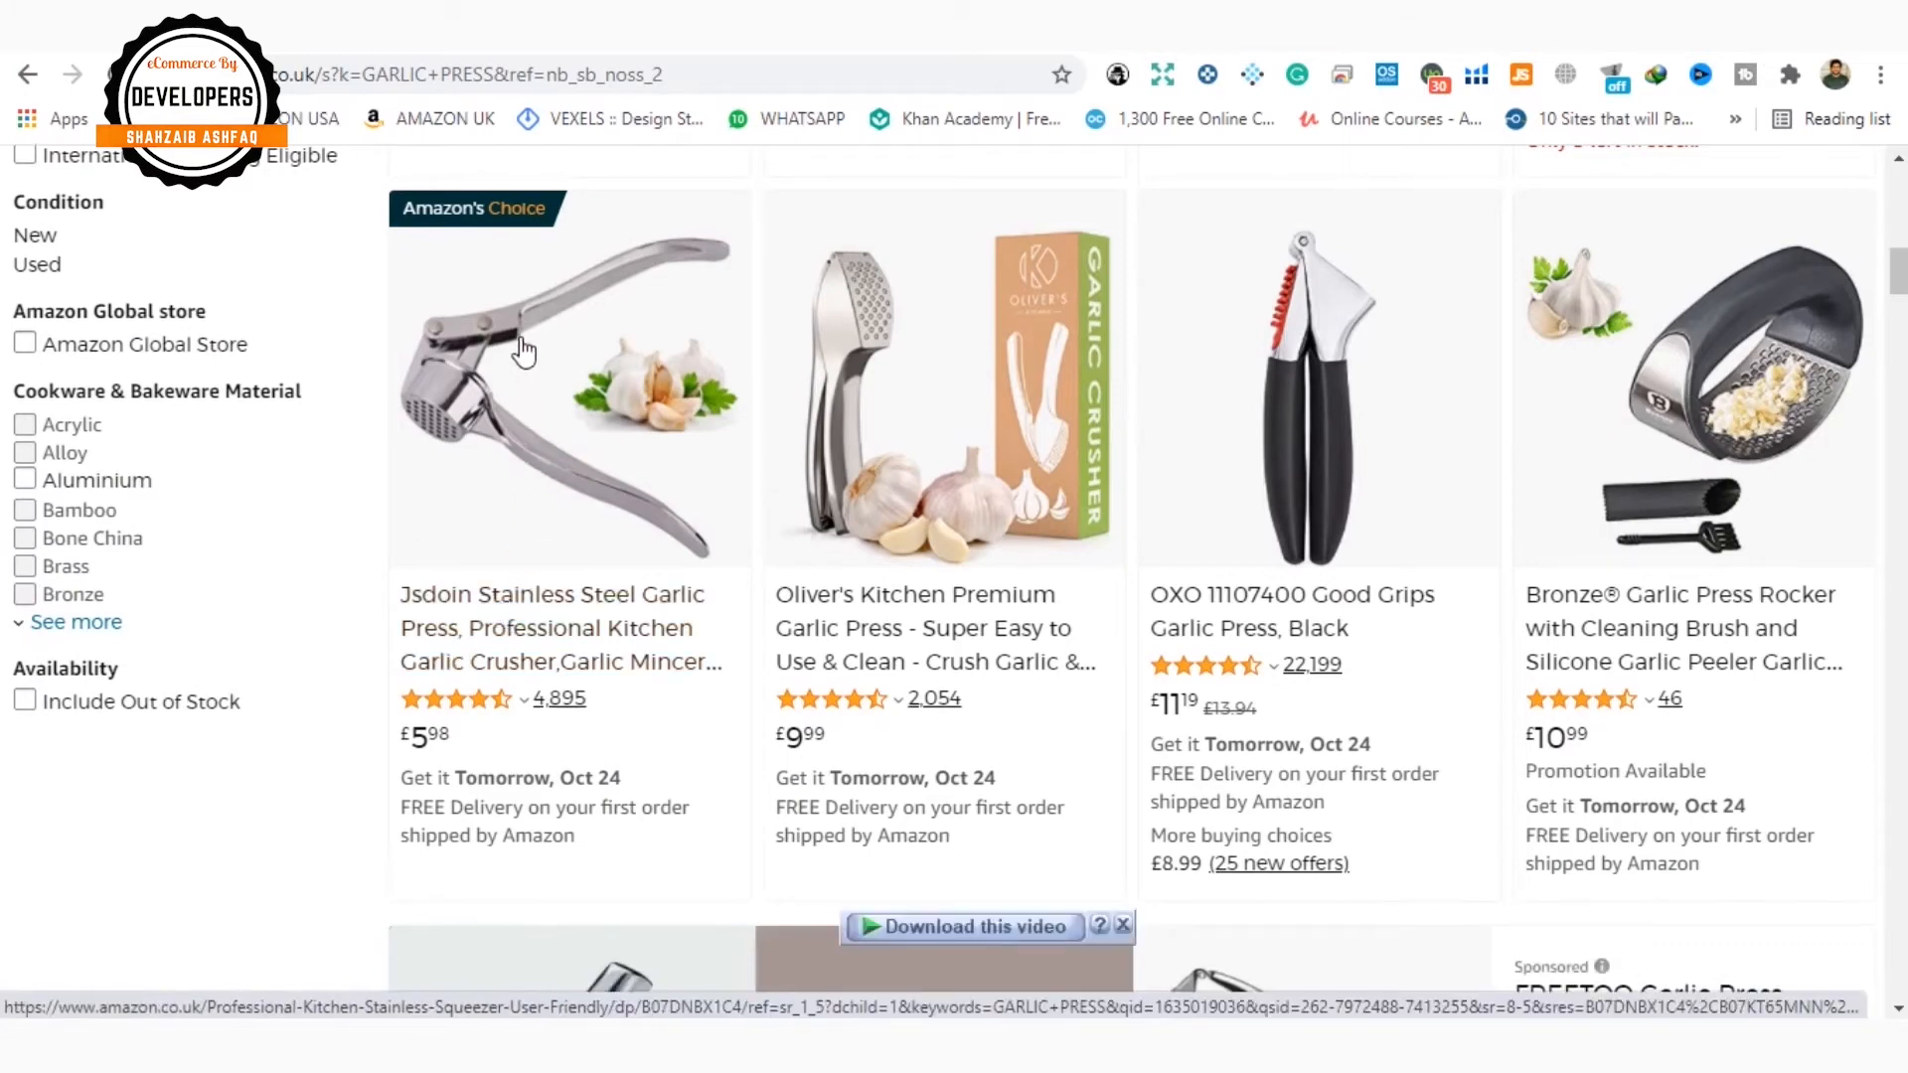
left_click(511, 613)
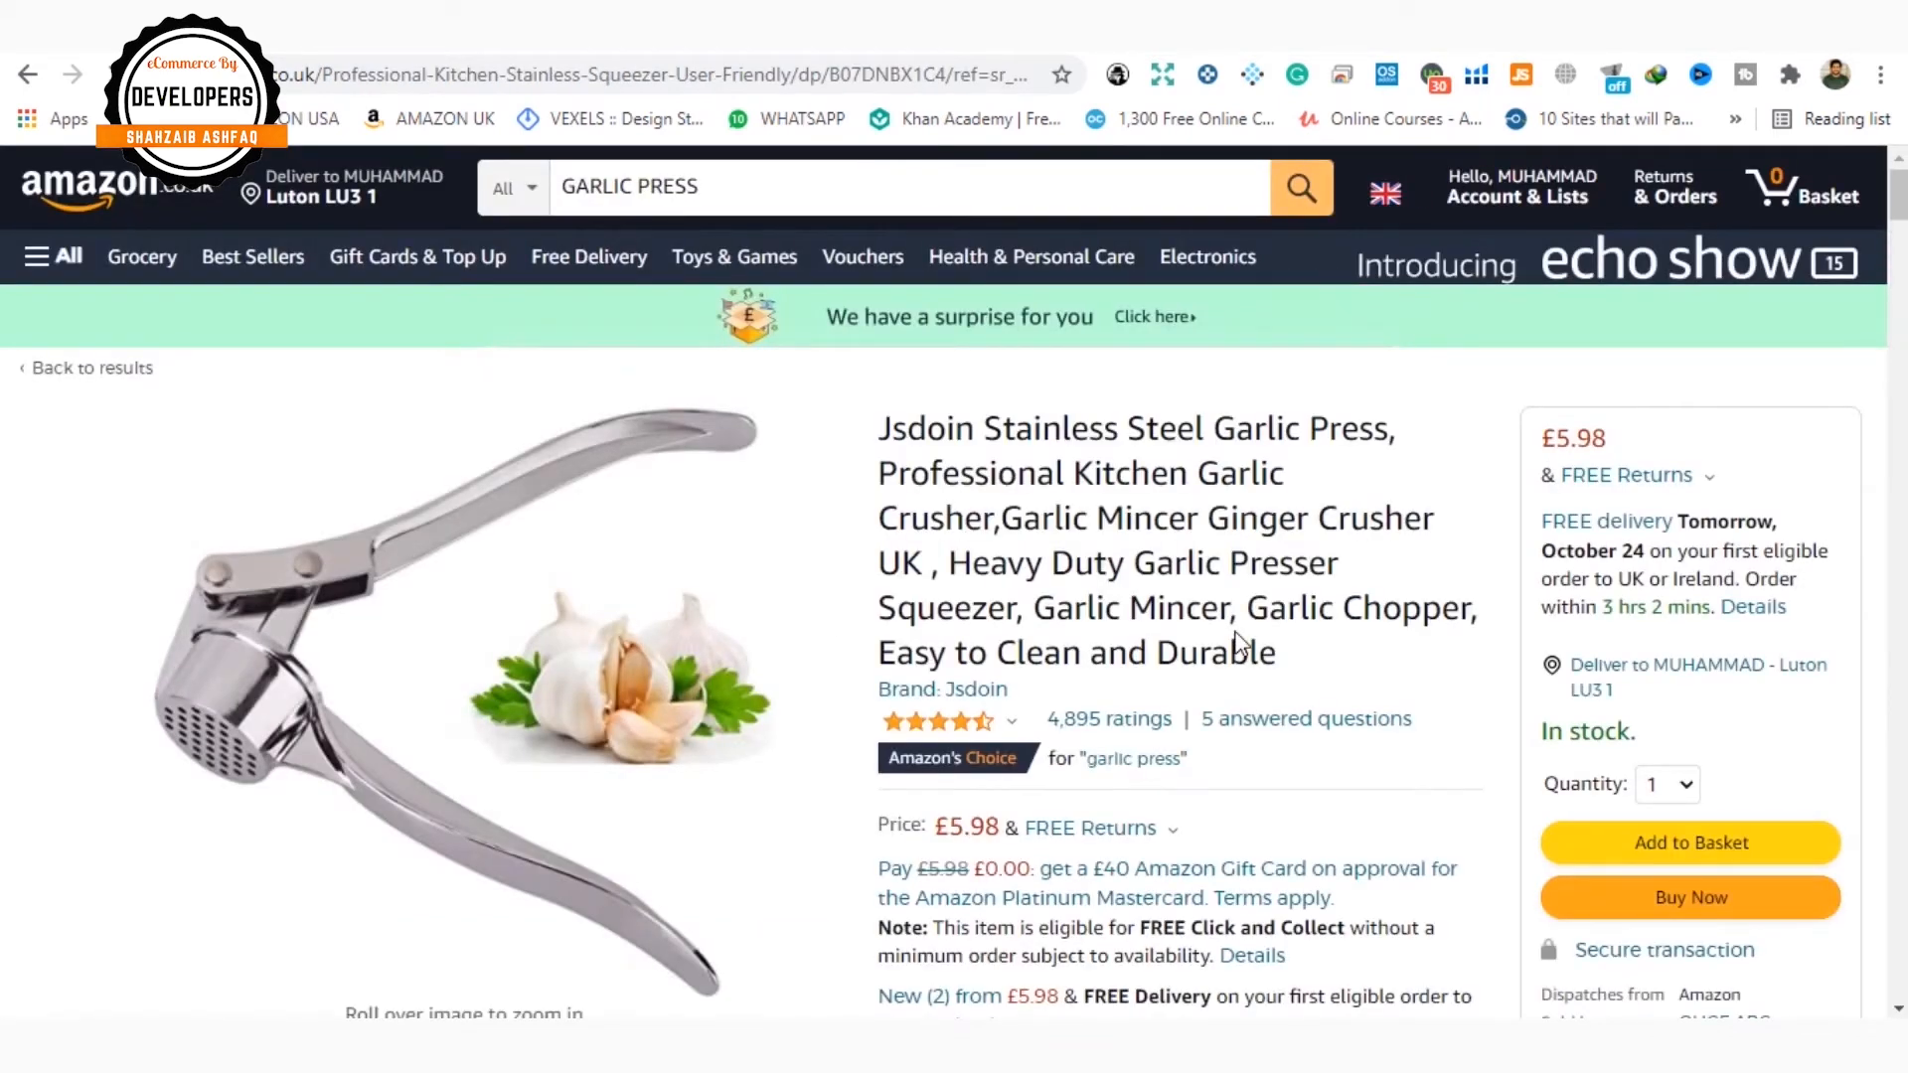
Step: Copy the garlic press's ASIN from the additional product information on its listing
scroll(1237, 644, "down", 15)
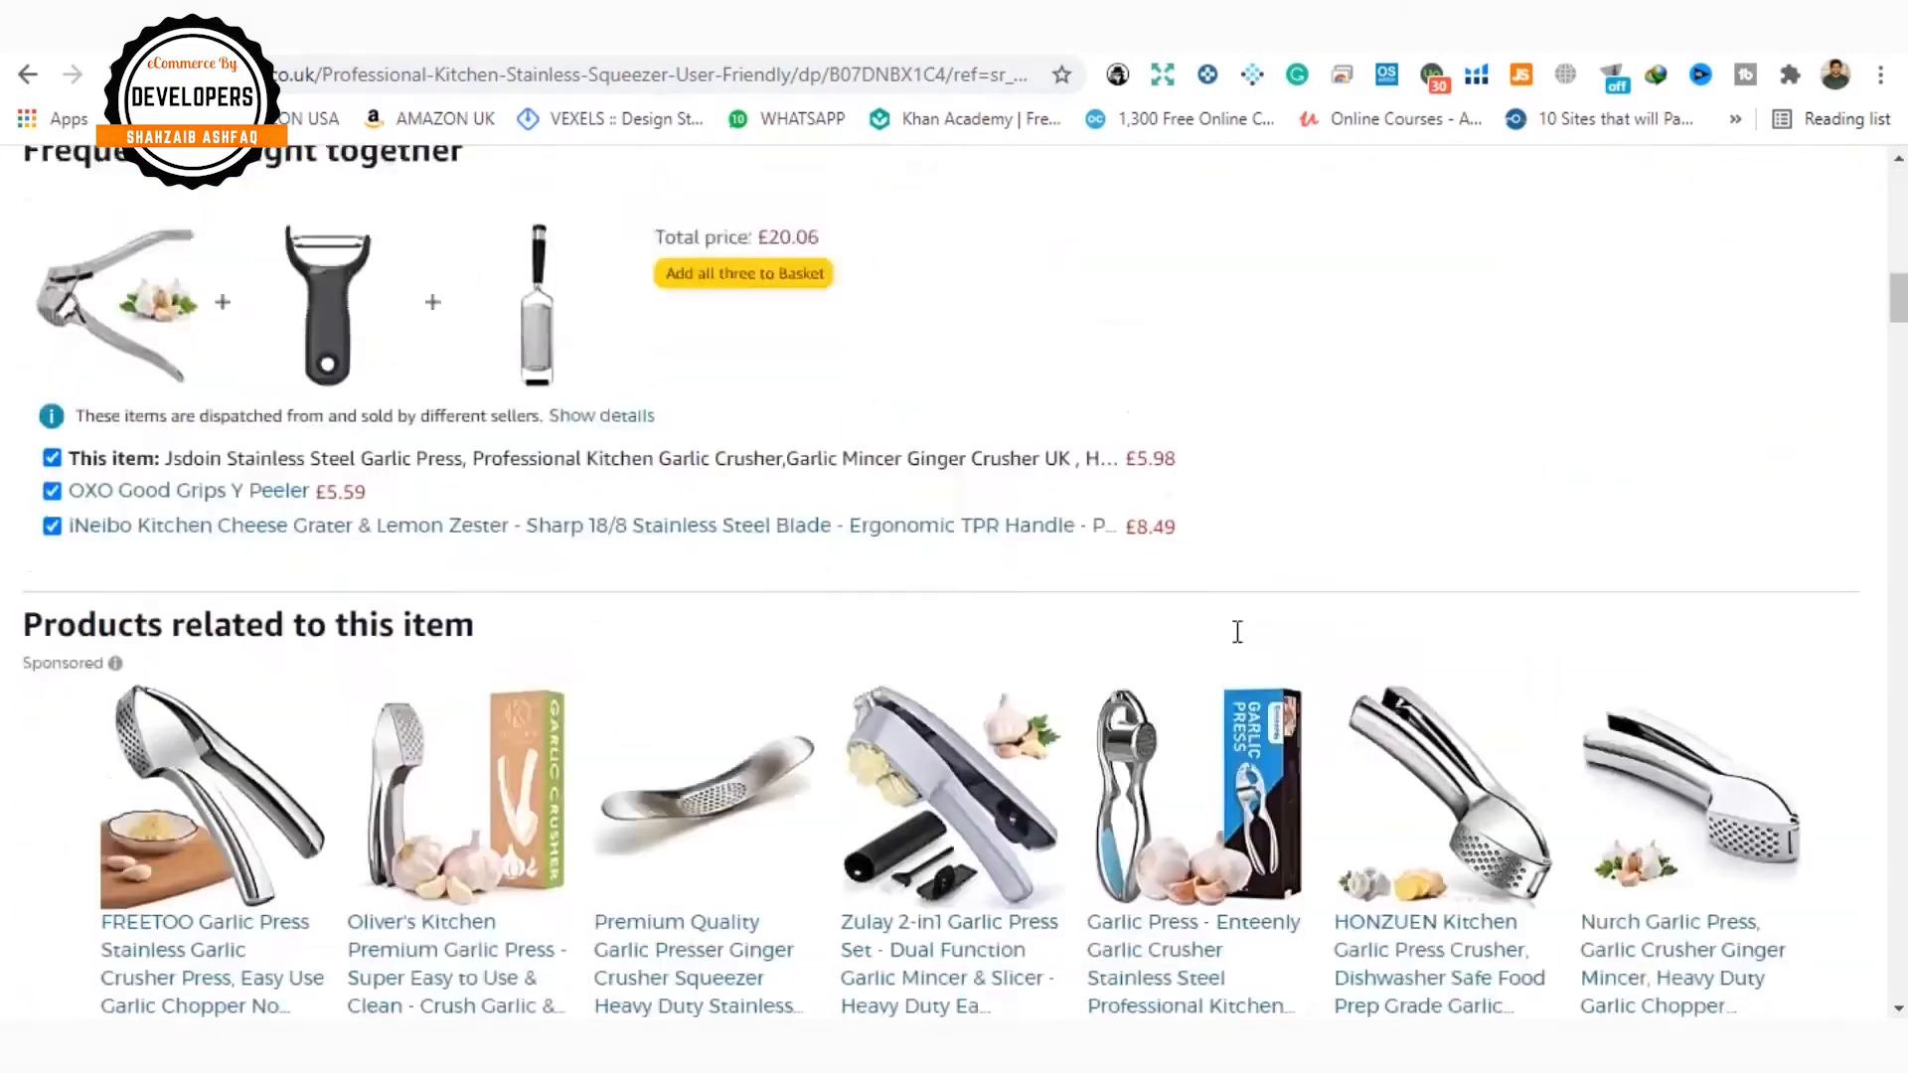
scroll(1238, 644, "down", 15)
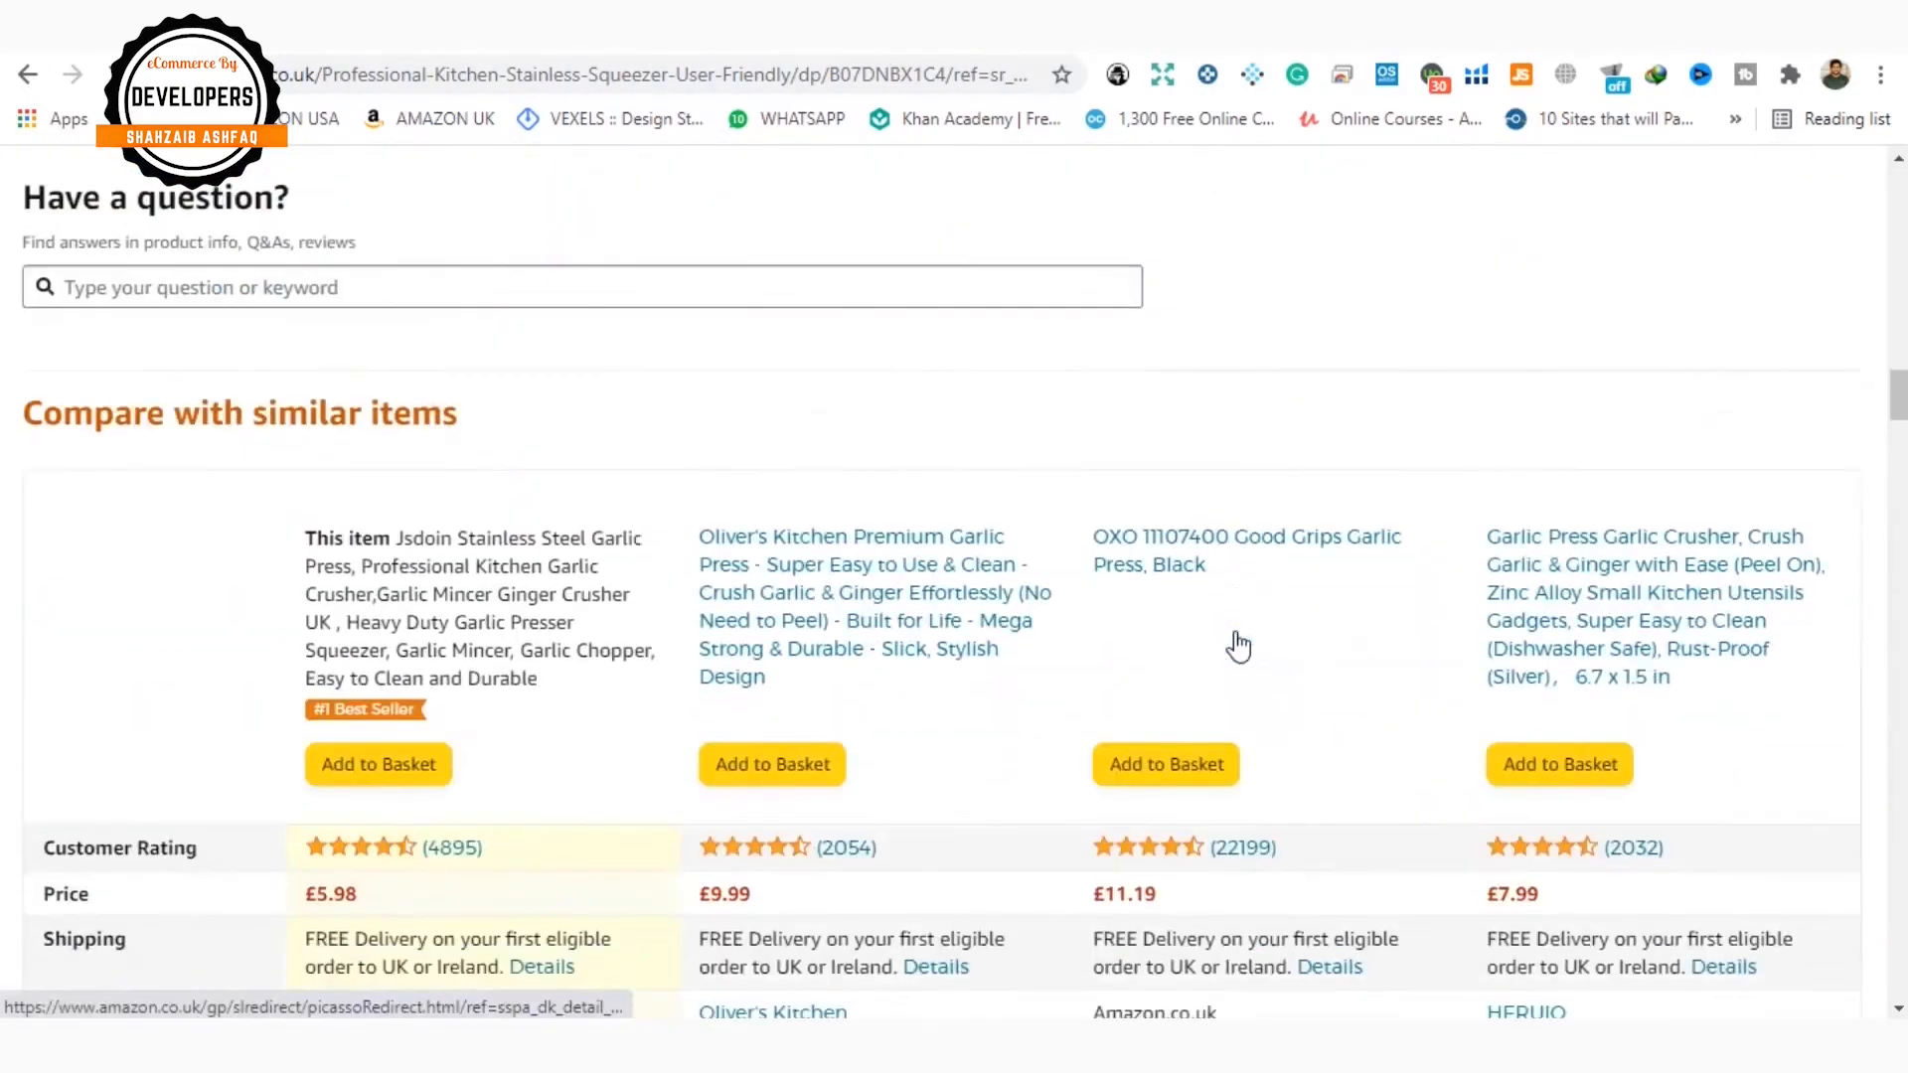
scroll(1242, 644, "down", 4)
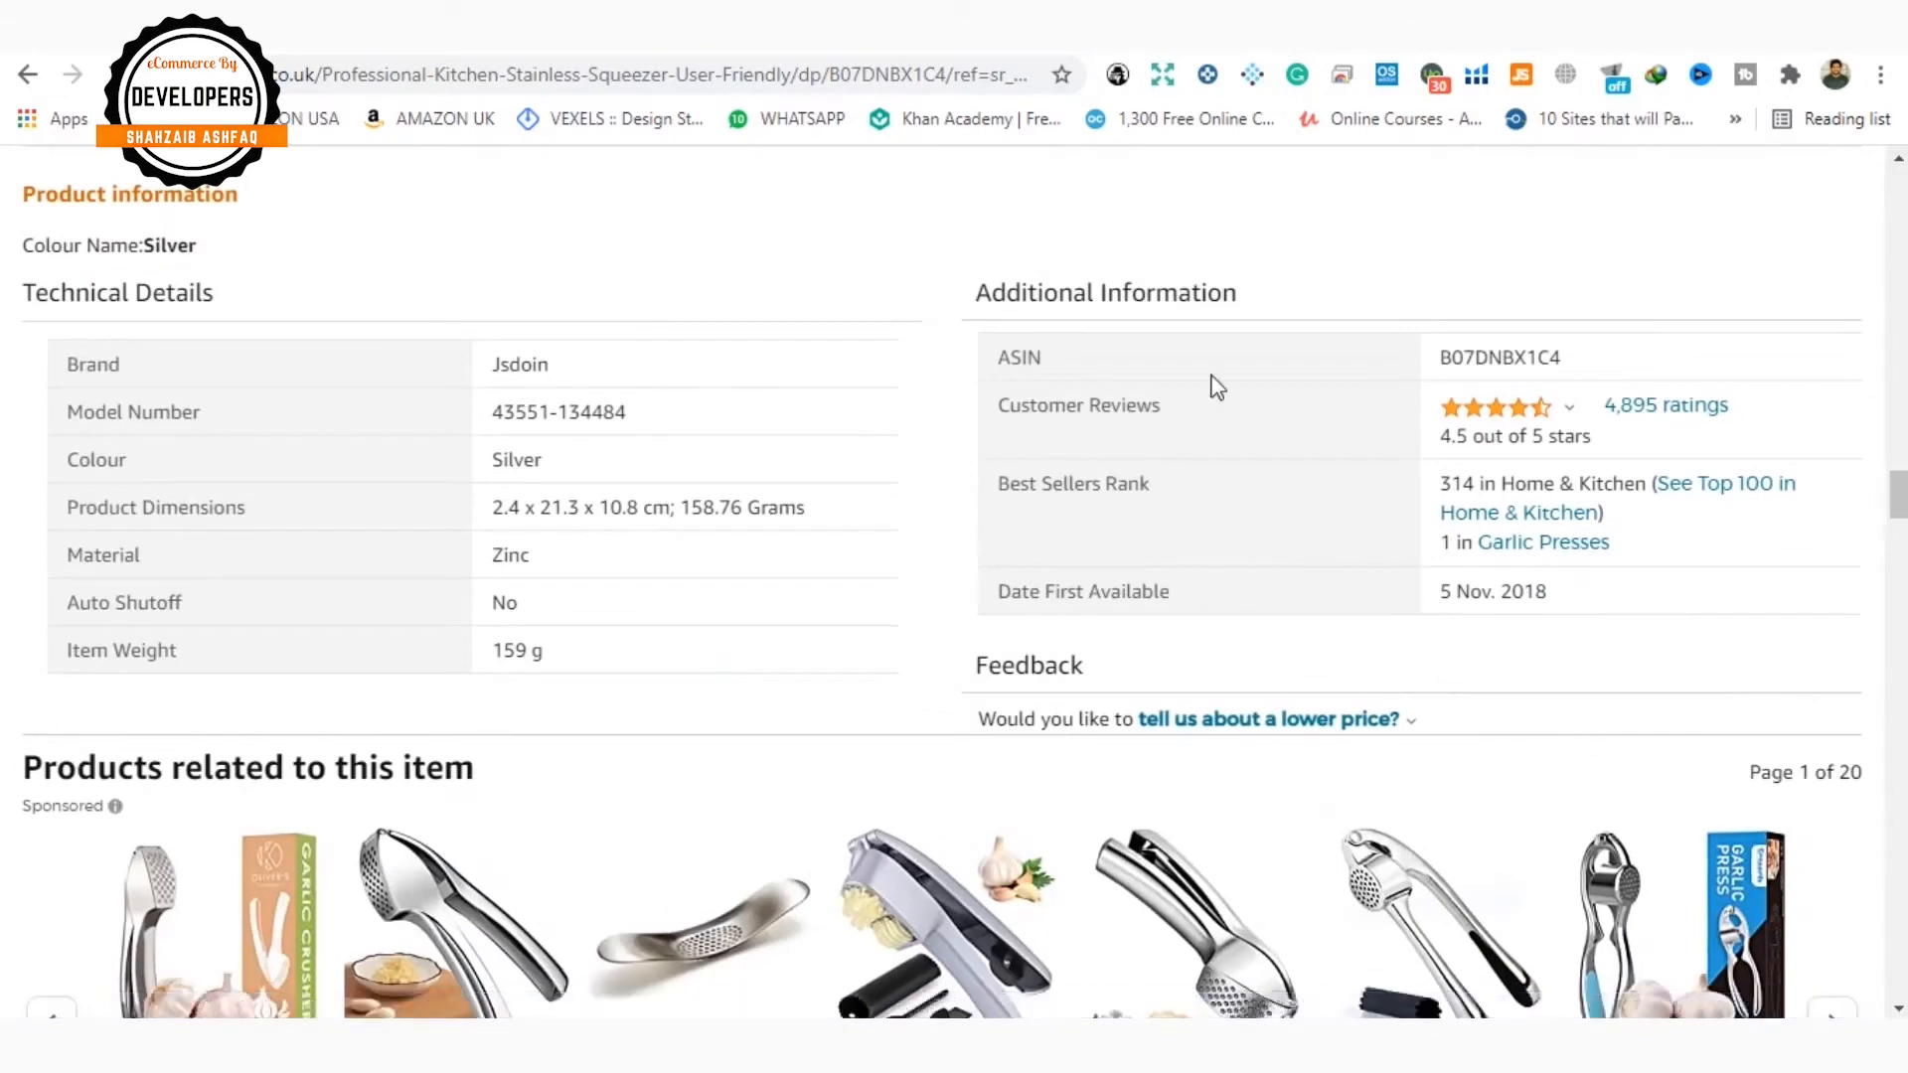
double_click(1527, 360)
key("ctrl+c")
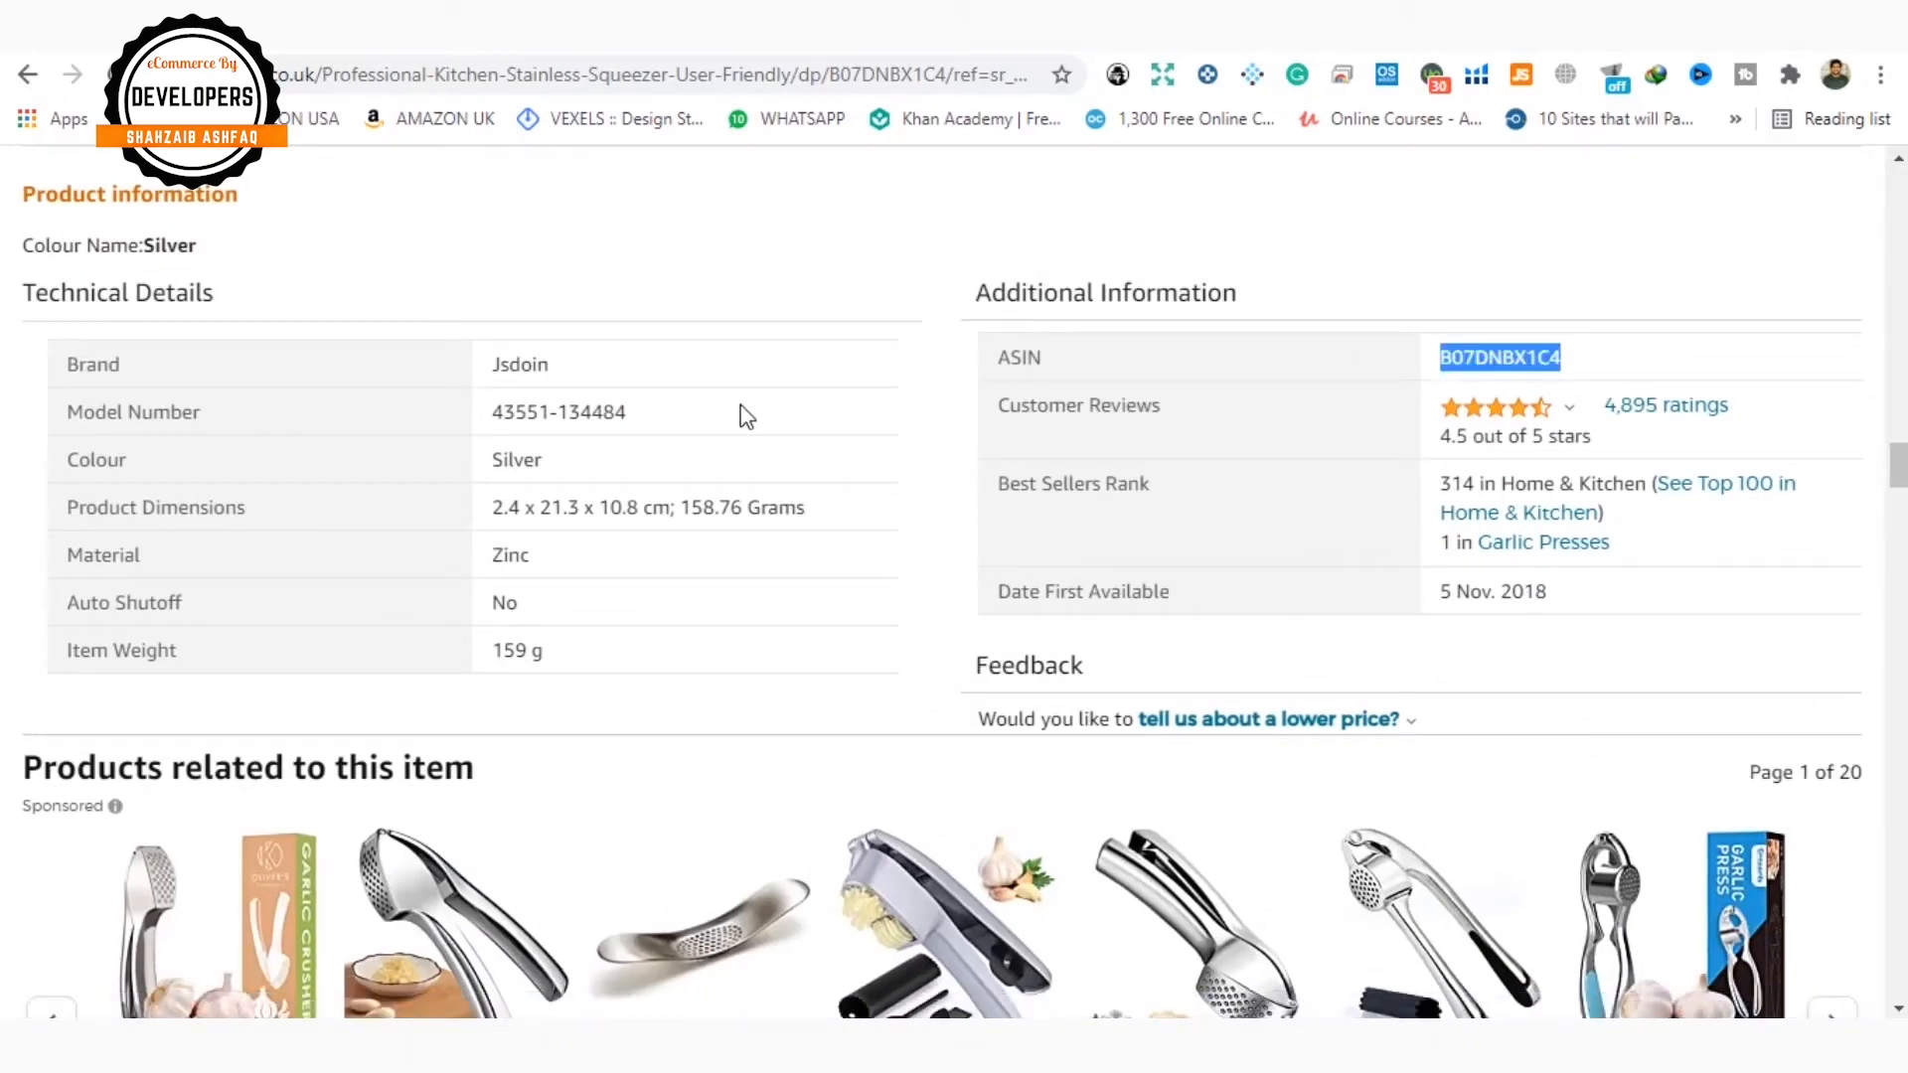
Step: Switch to Helium 10 and open the Cerebro reverse product lookup among its keyword research tools
left_click(159, 119)
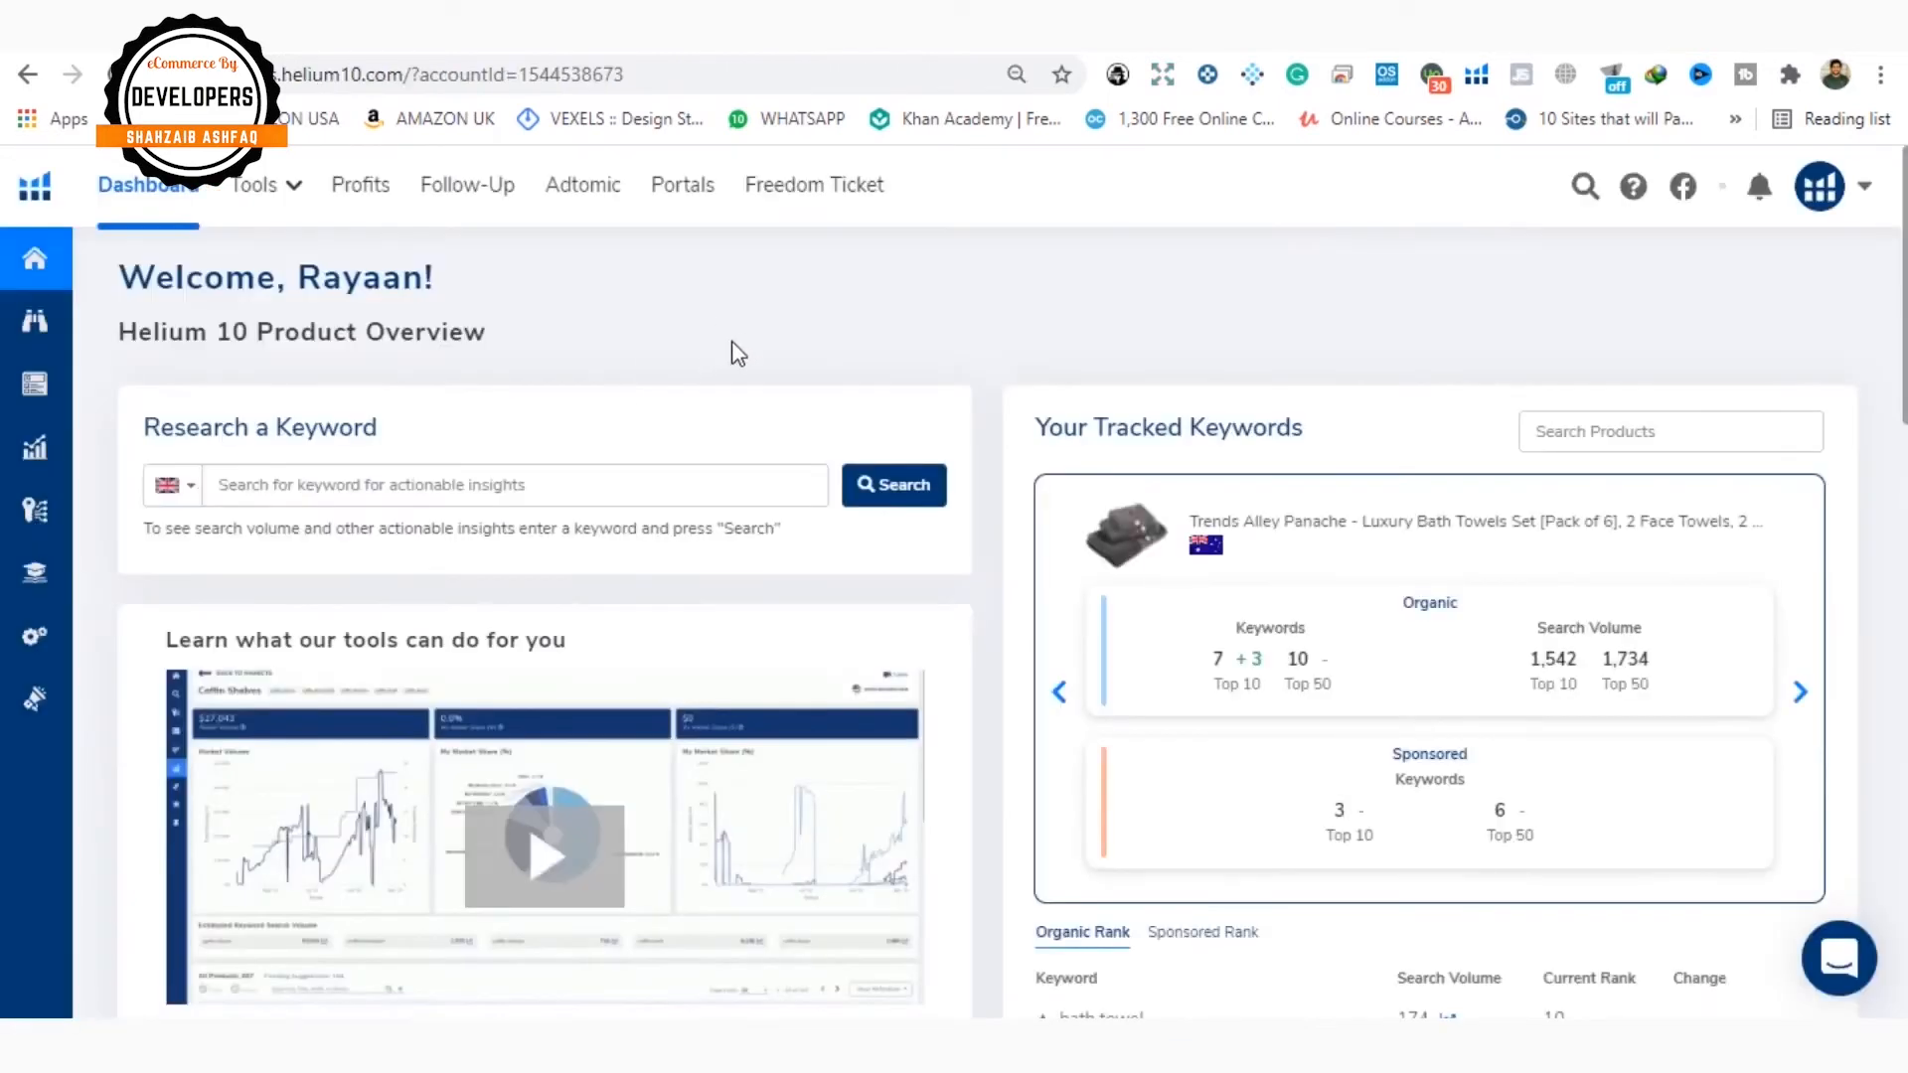
mouse_move(12, 328)
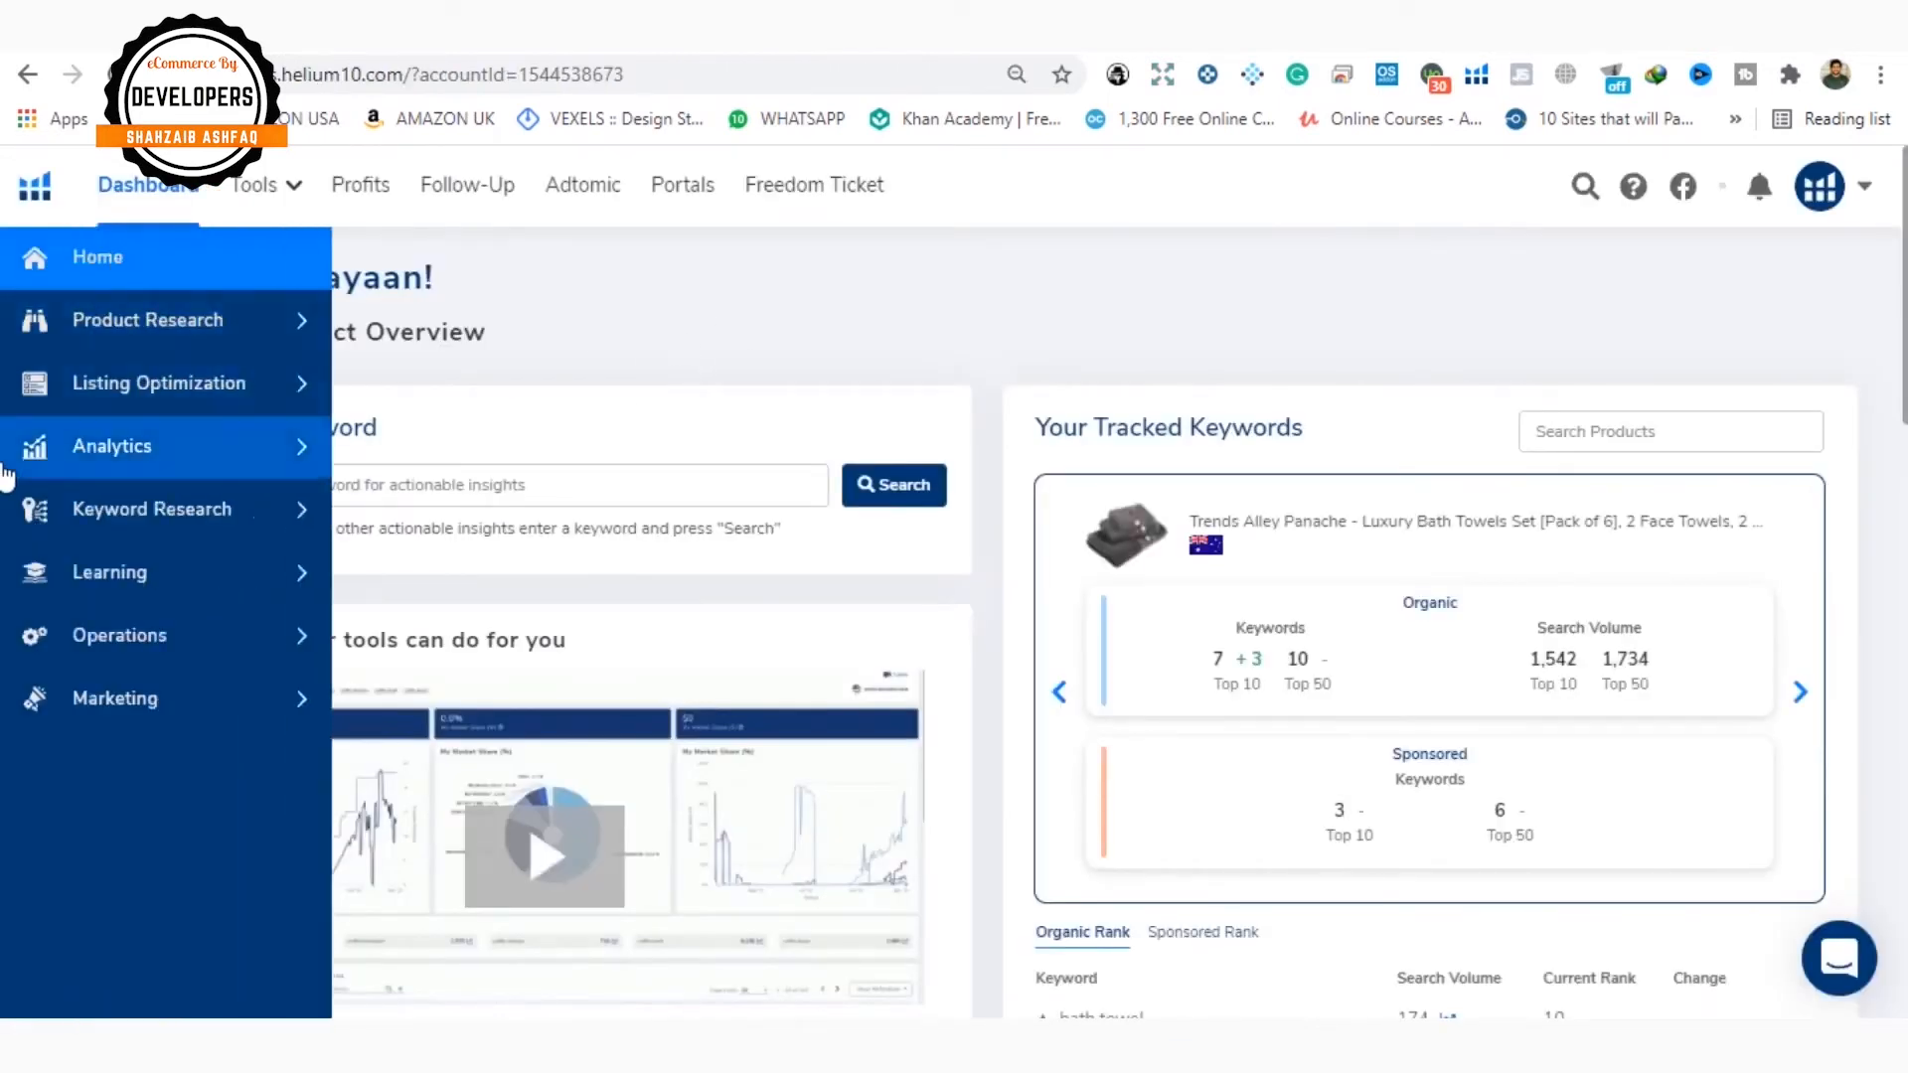
left_click(214, 509)
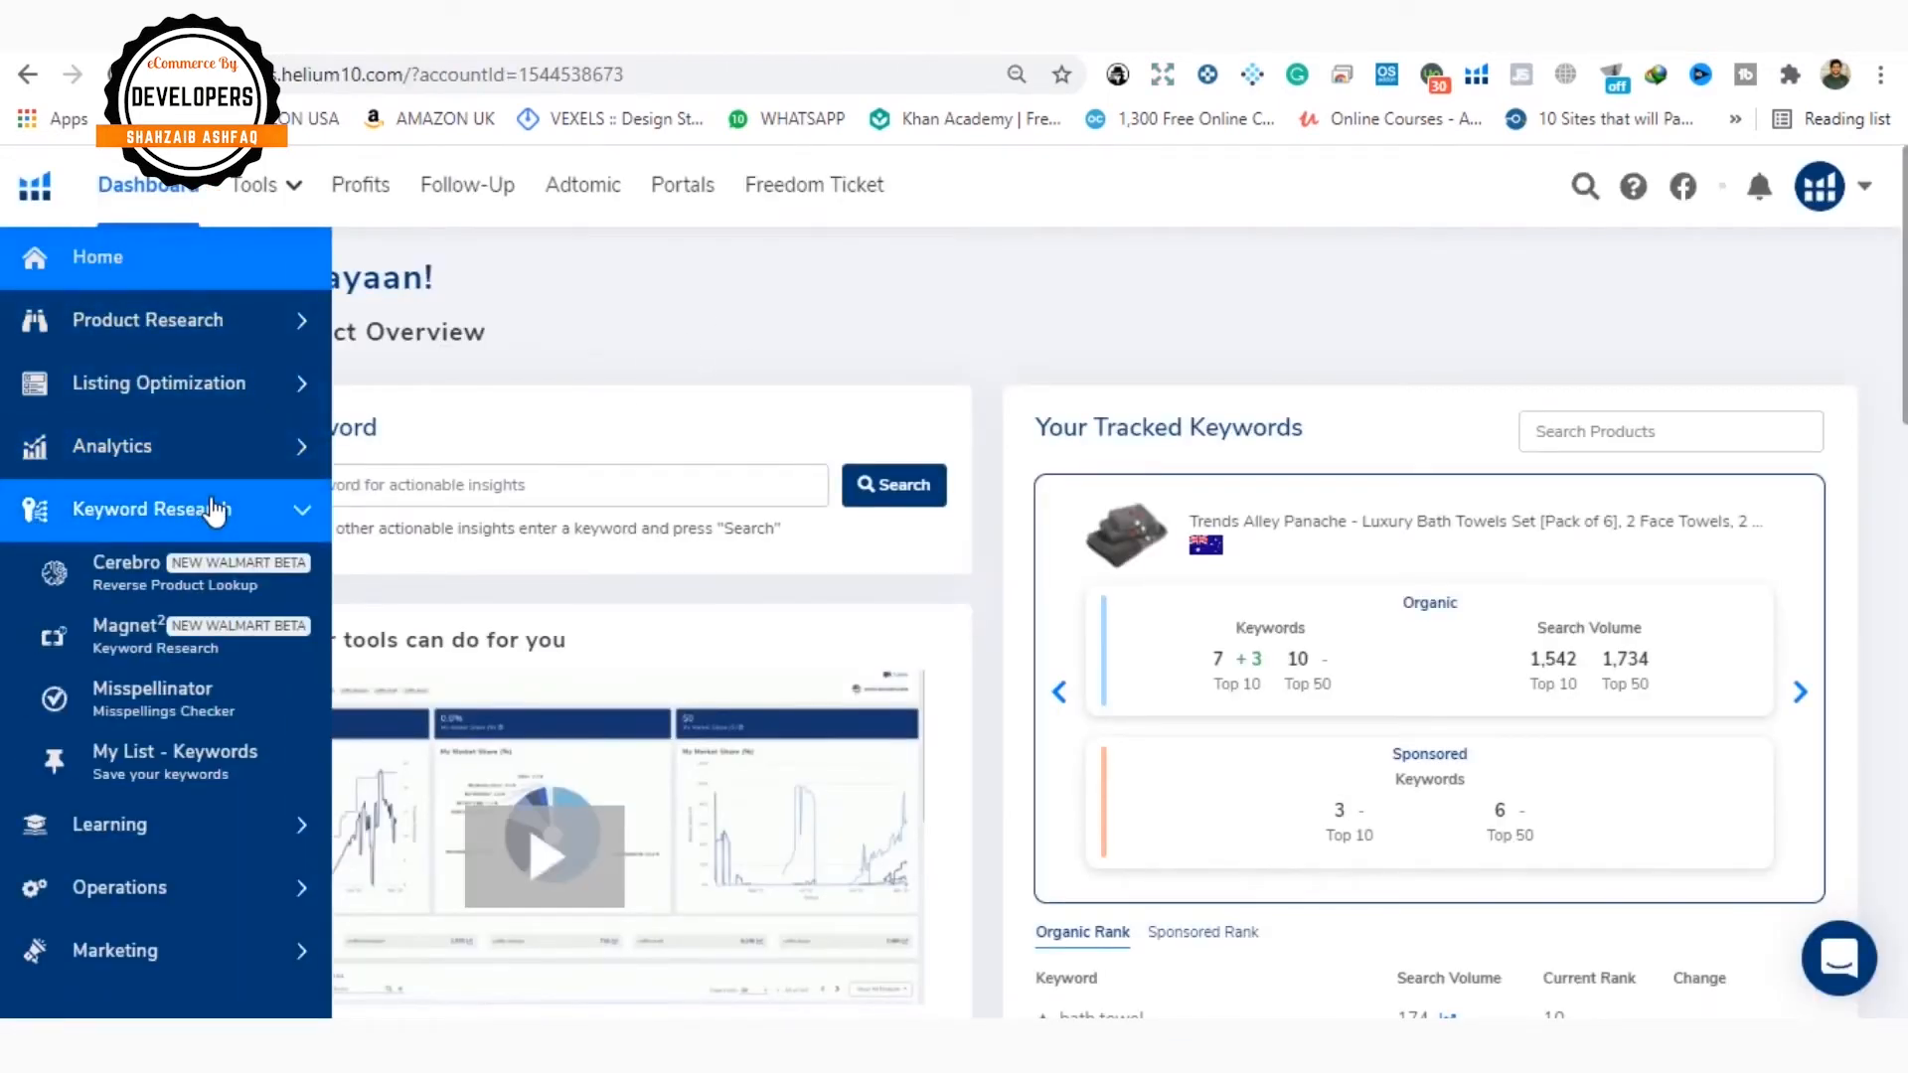
left_click(161, 583)
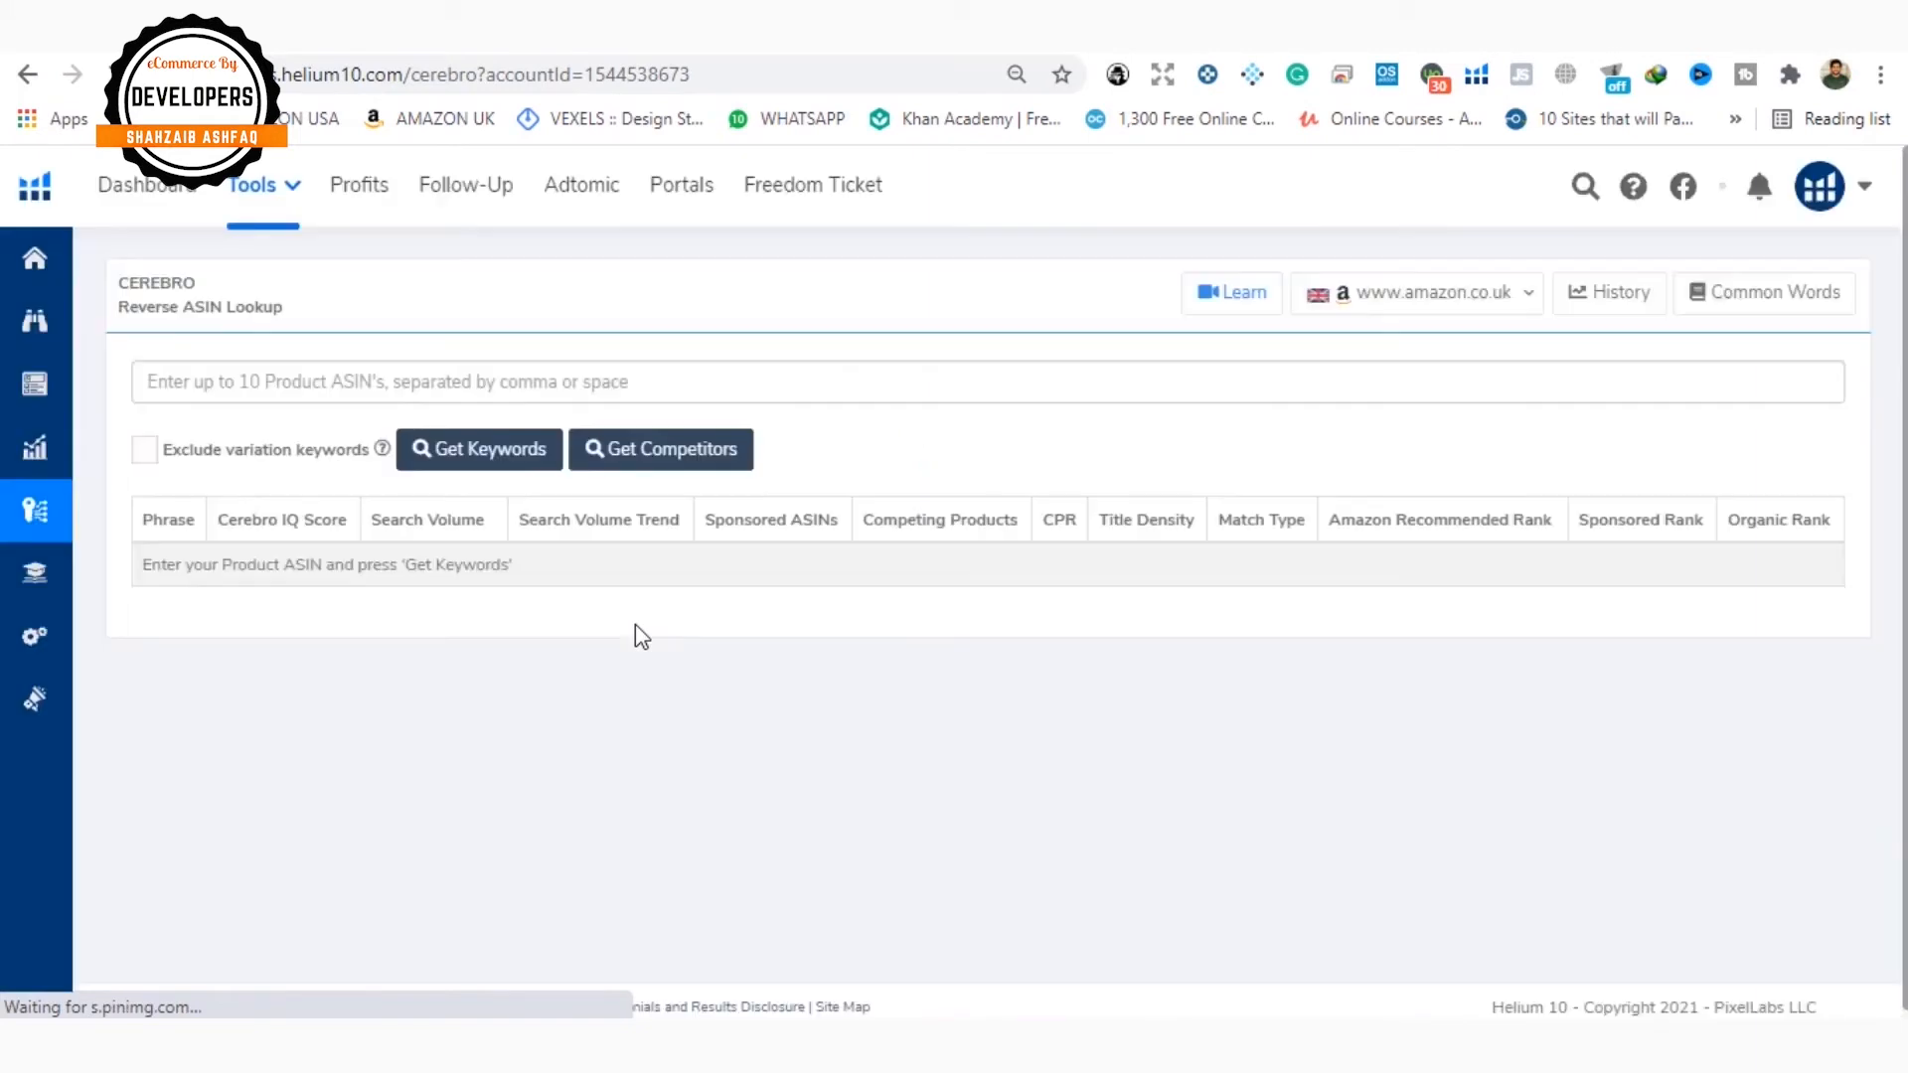
left_click(338, 376)
key("ctrl+v")
key("Return")
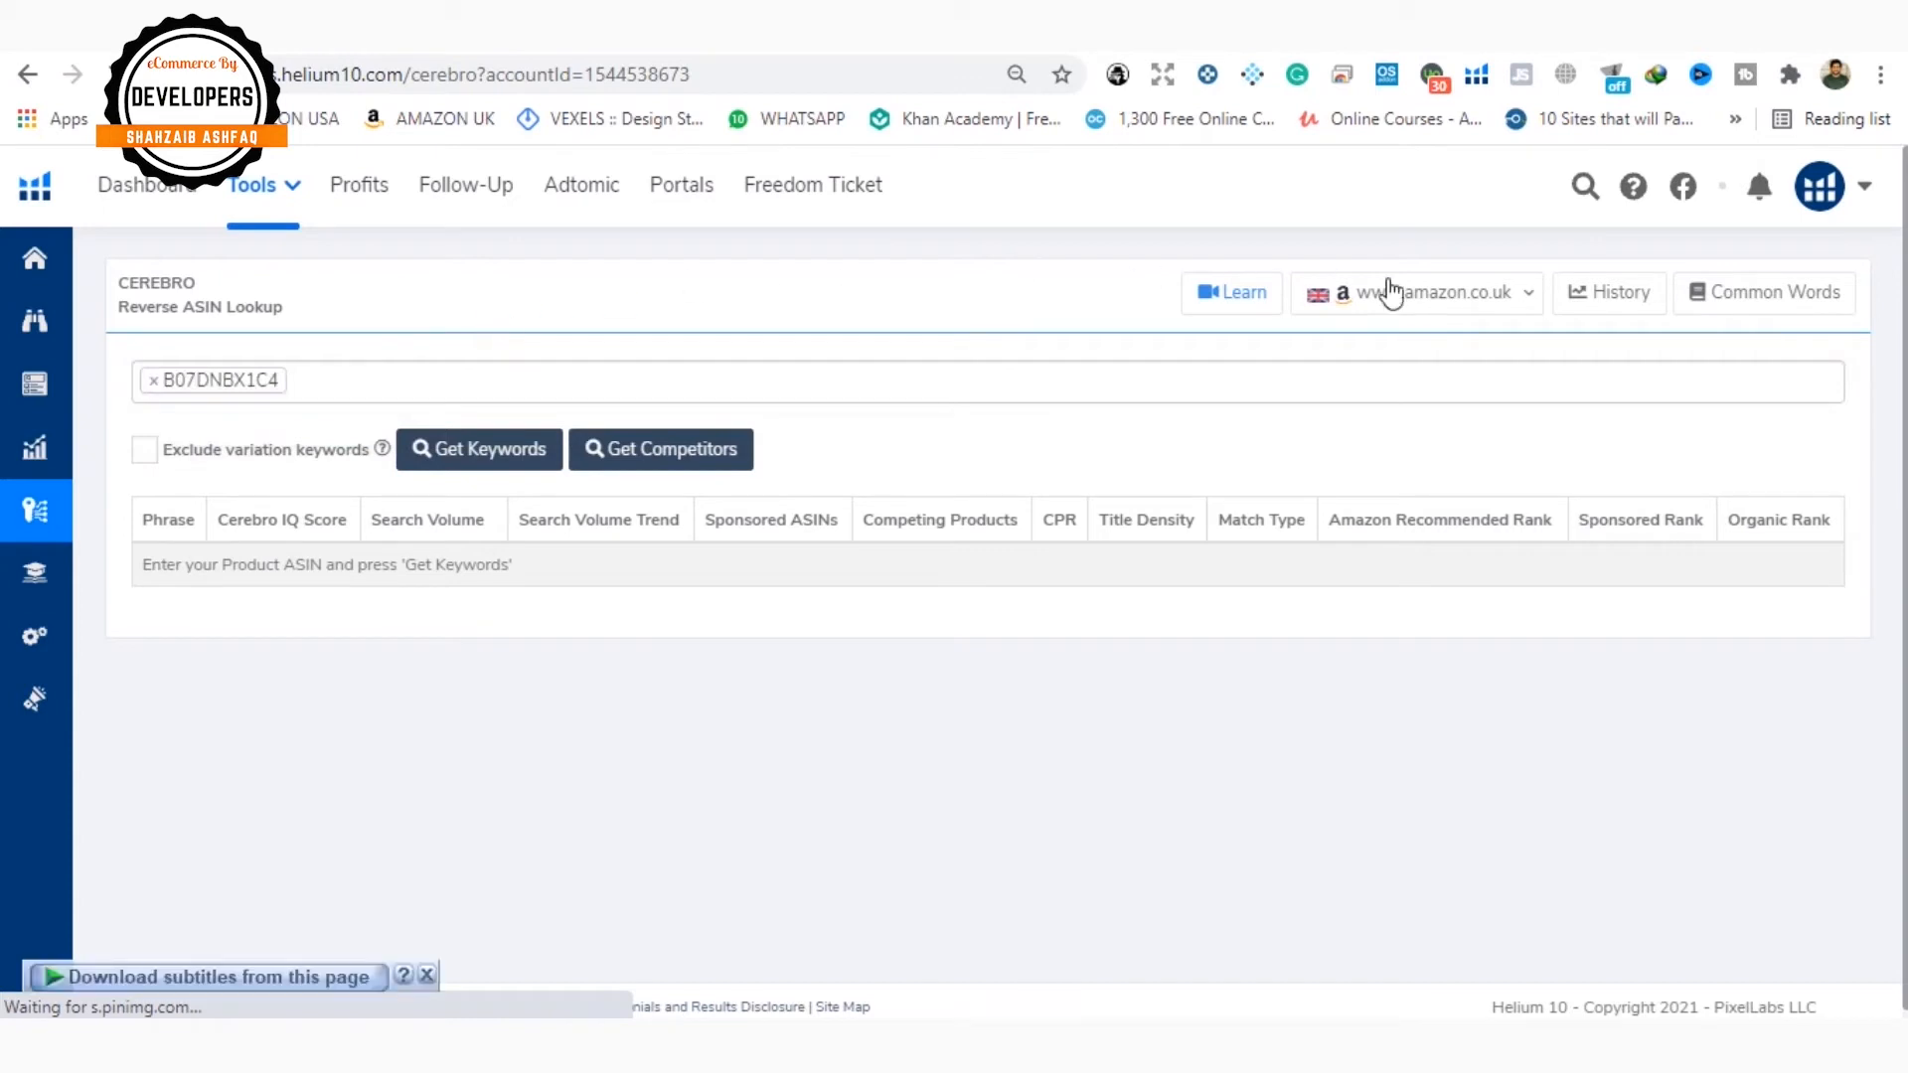
left_click(1448, 298)
left_click(1440, 754)
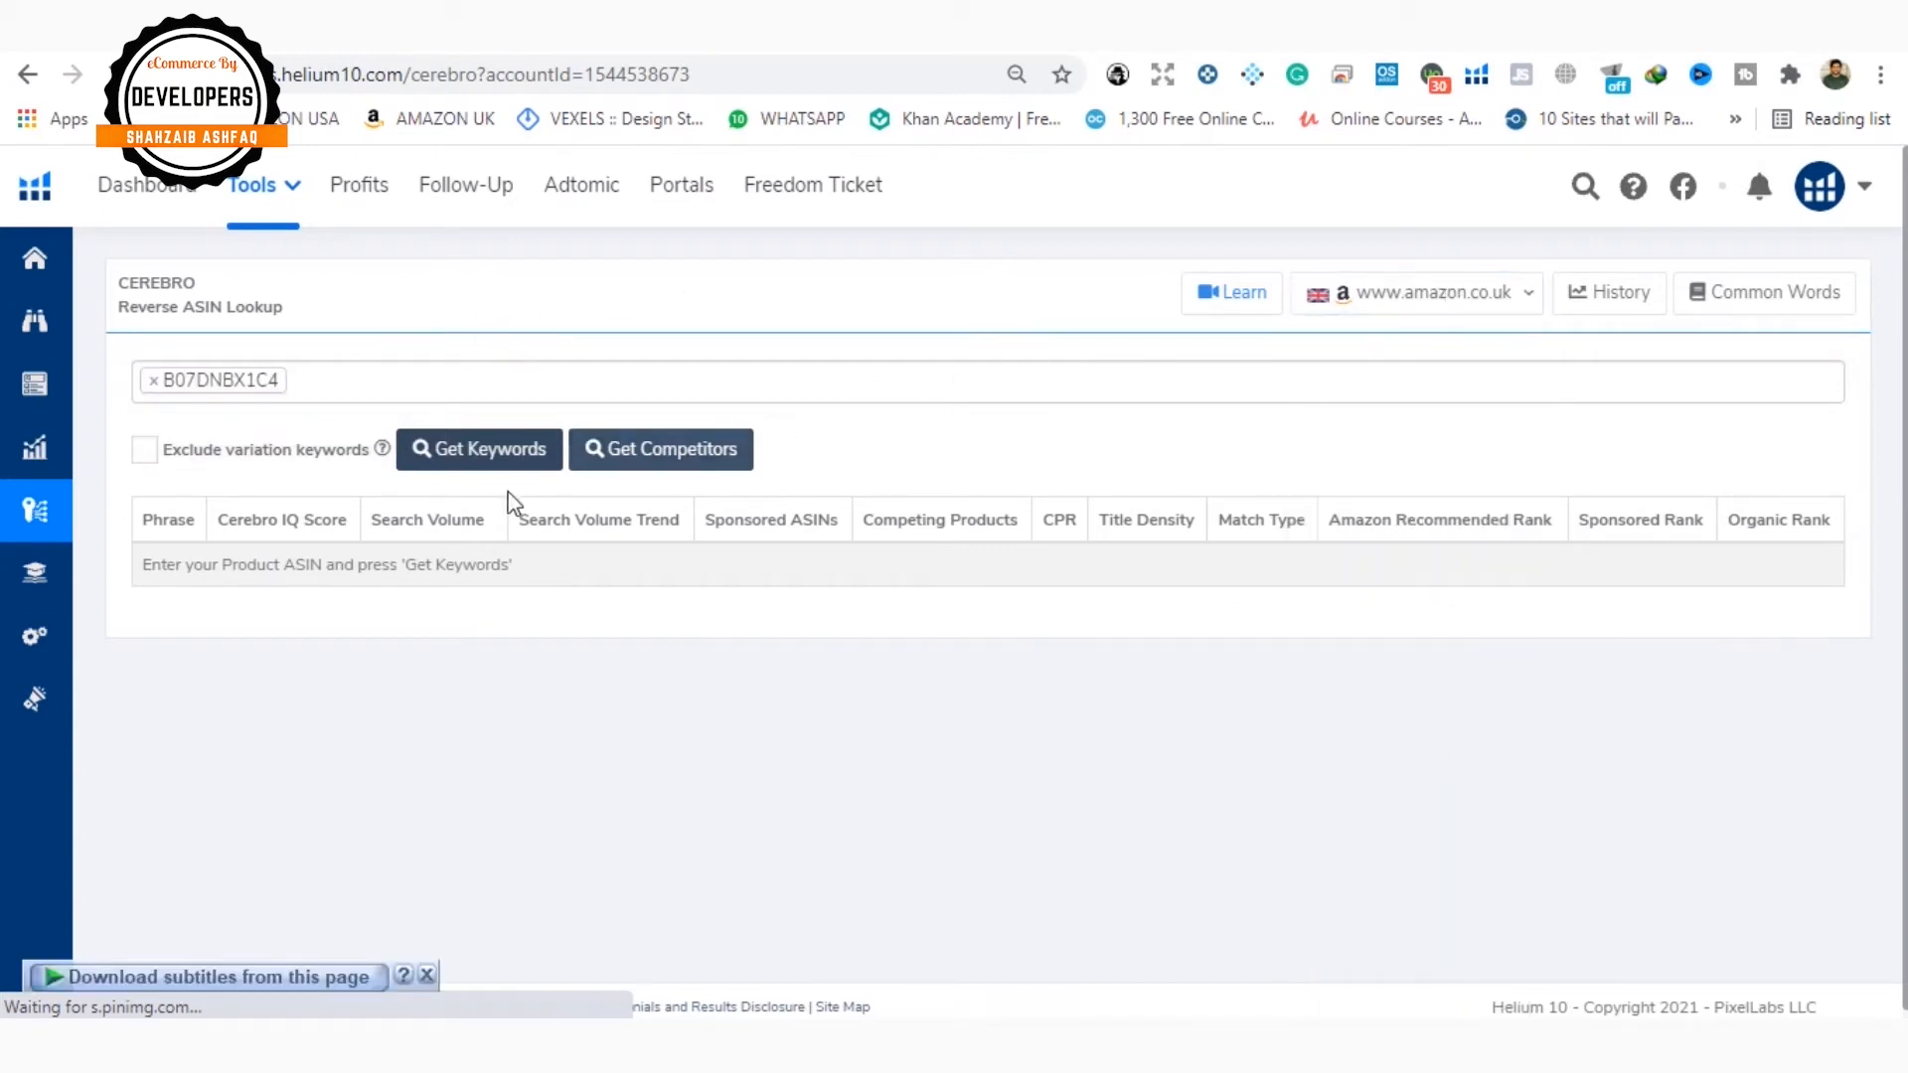
left_click(496, 457)
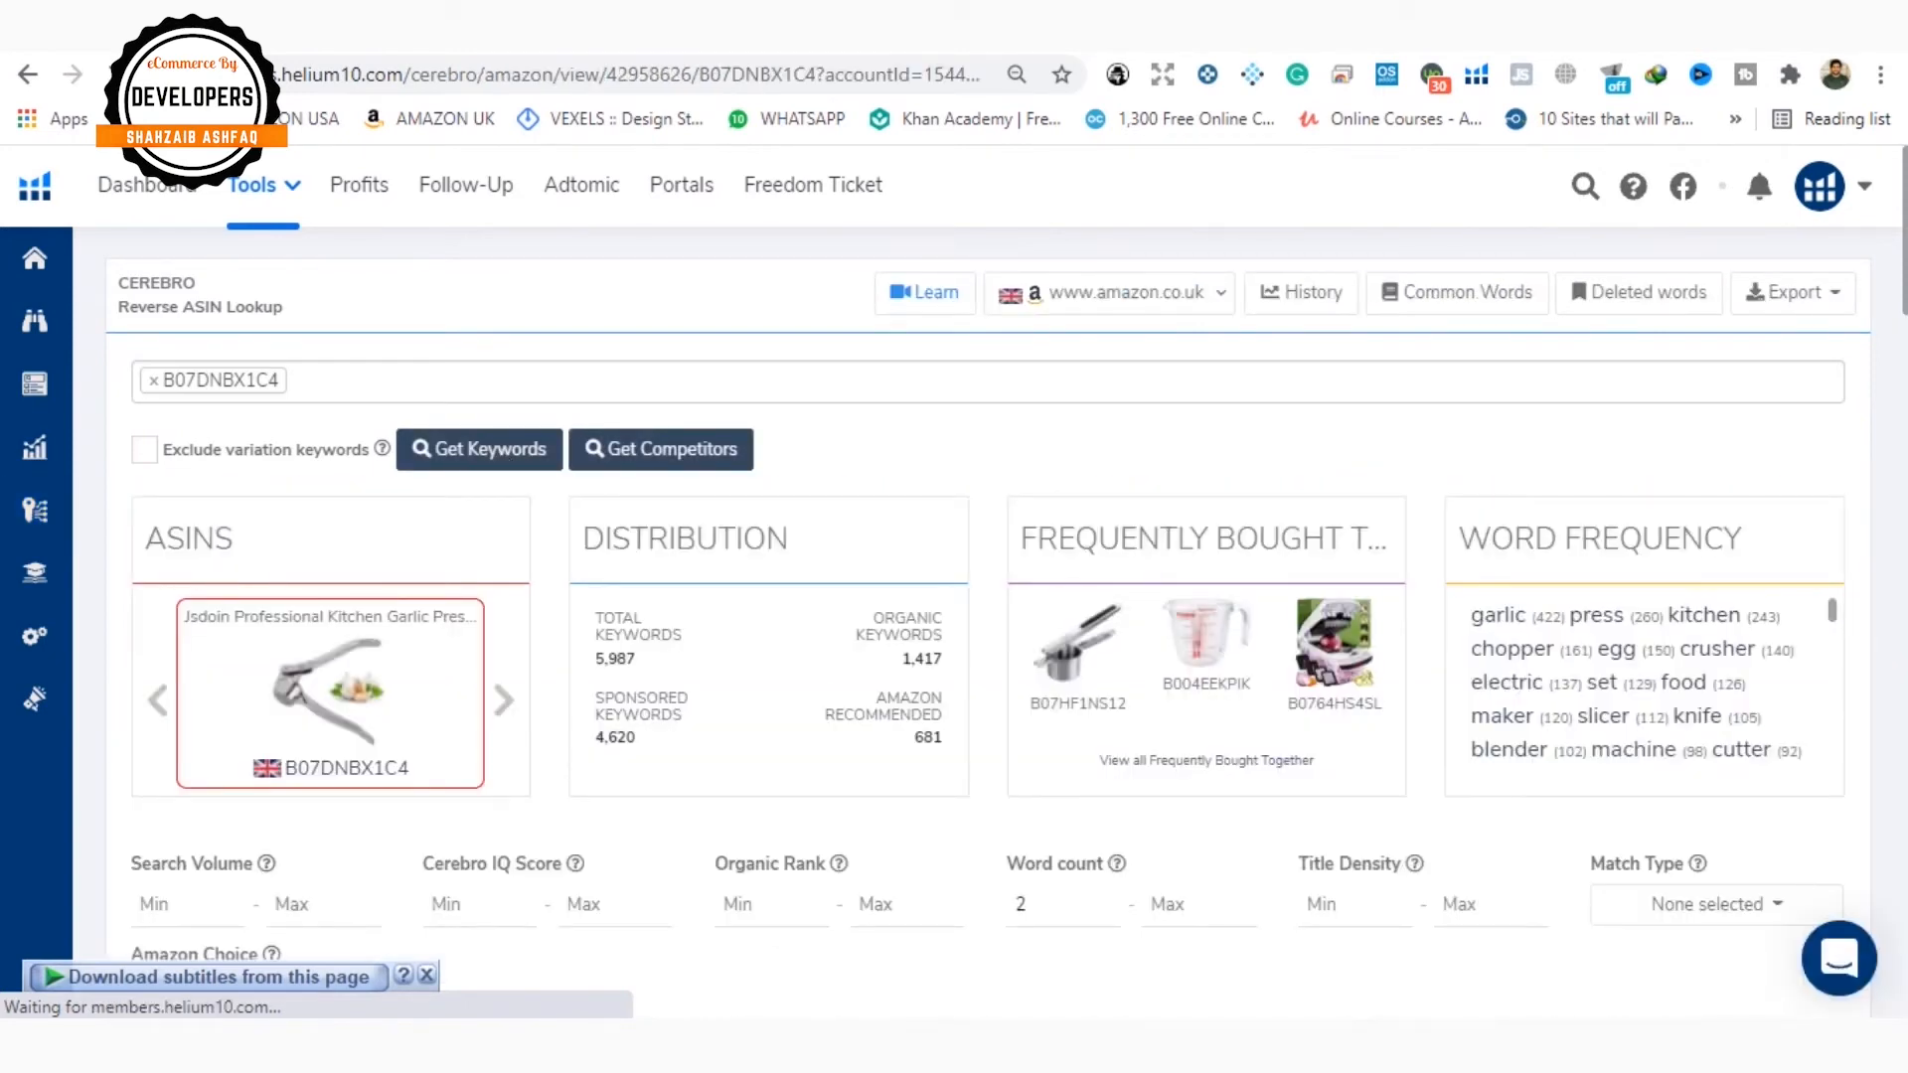
Step: Sort the filtered keyword results by search volume from high to low
scroll(989, 623, "down", 8)
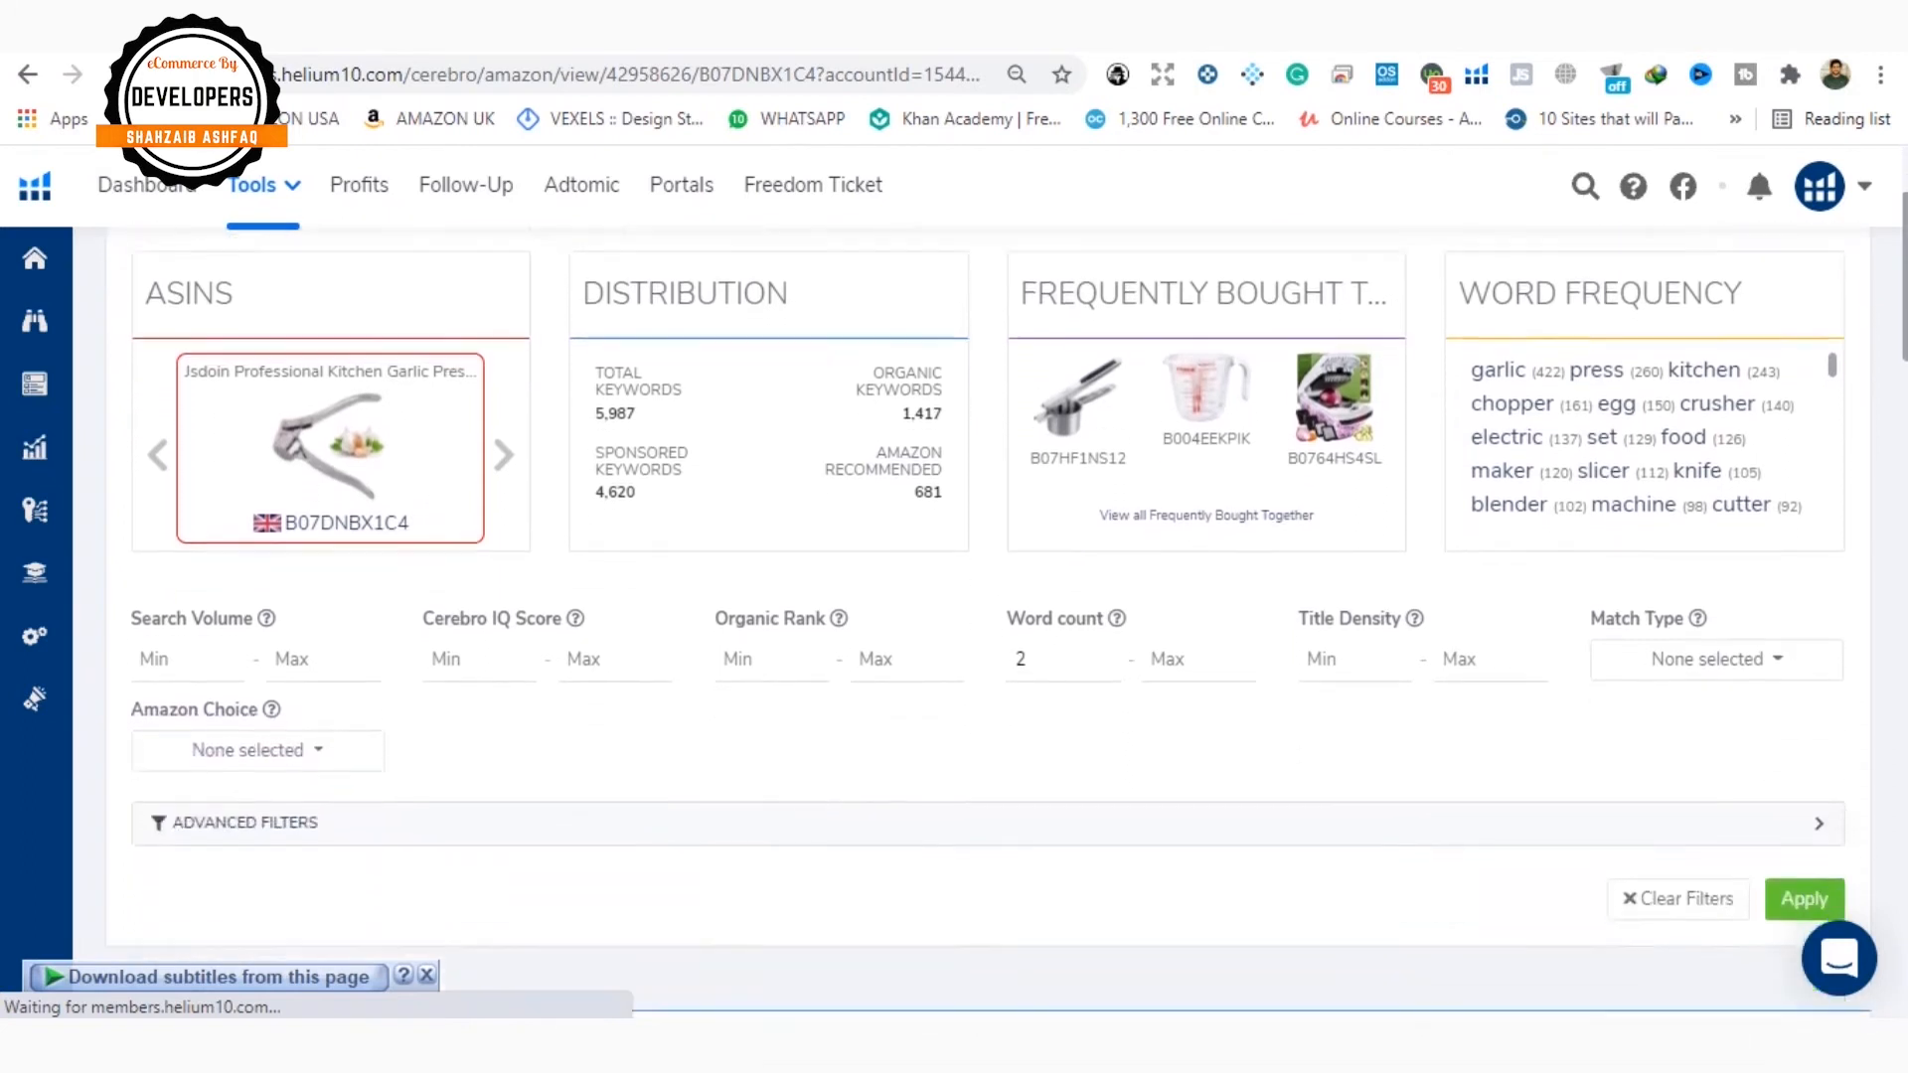
scroll(1709, 402, "down", 2)
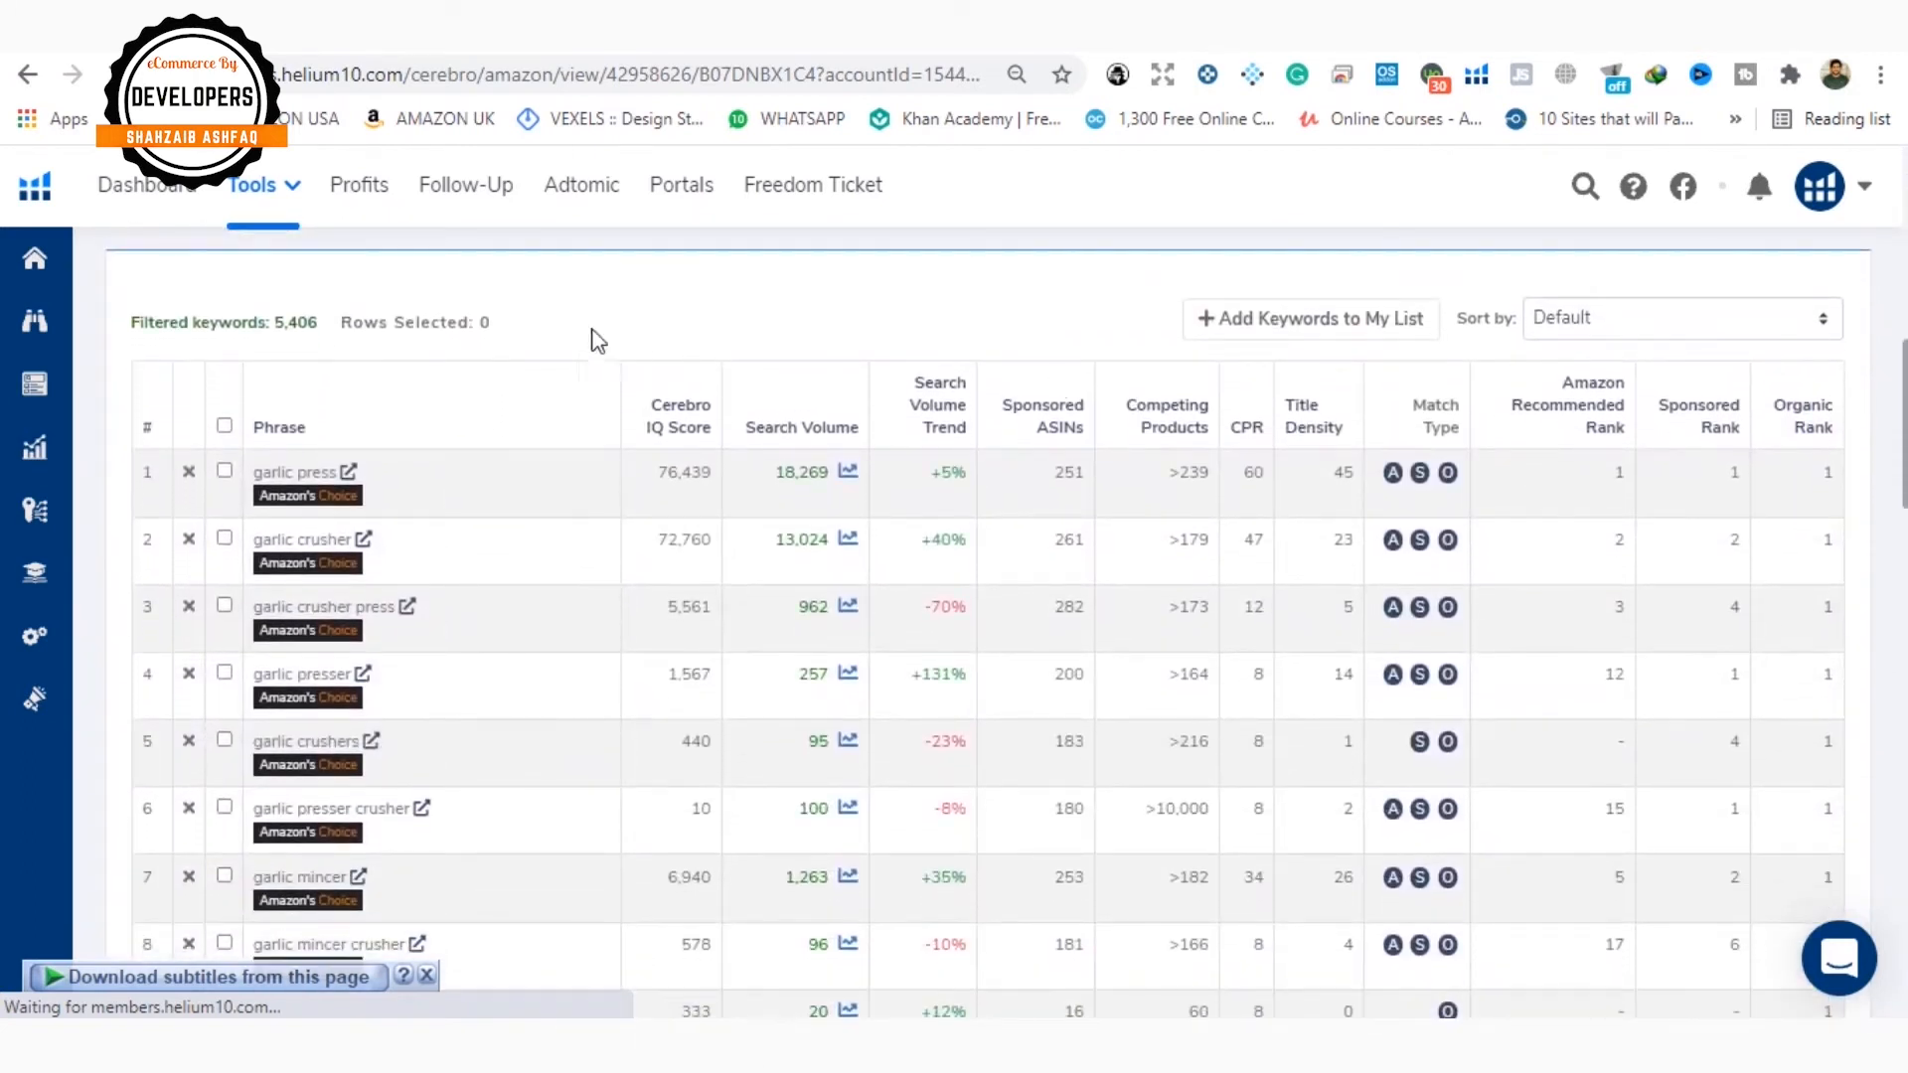
left_click_drag(276, 326, 317, 331)
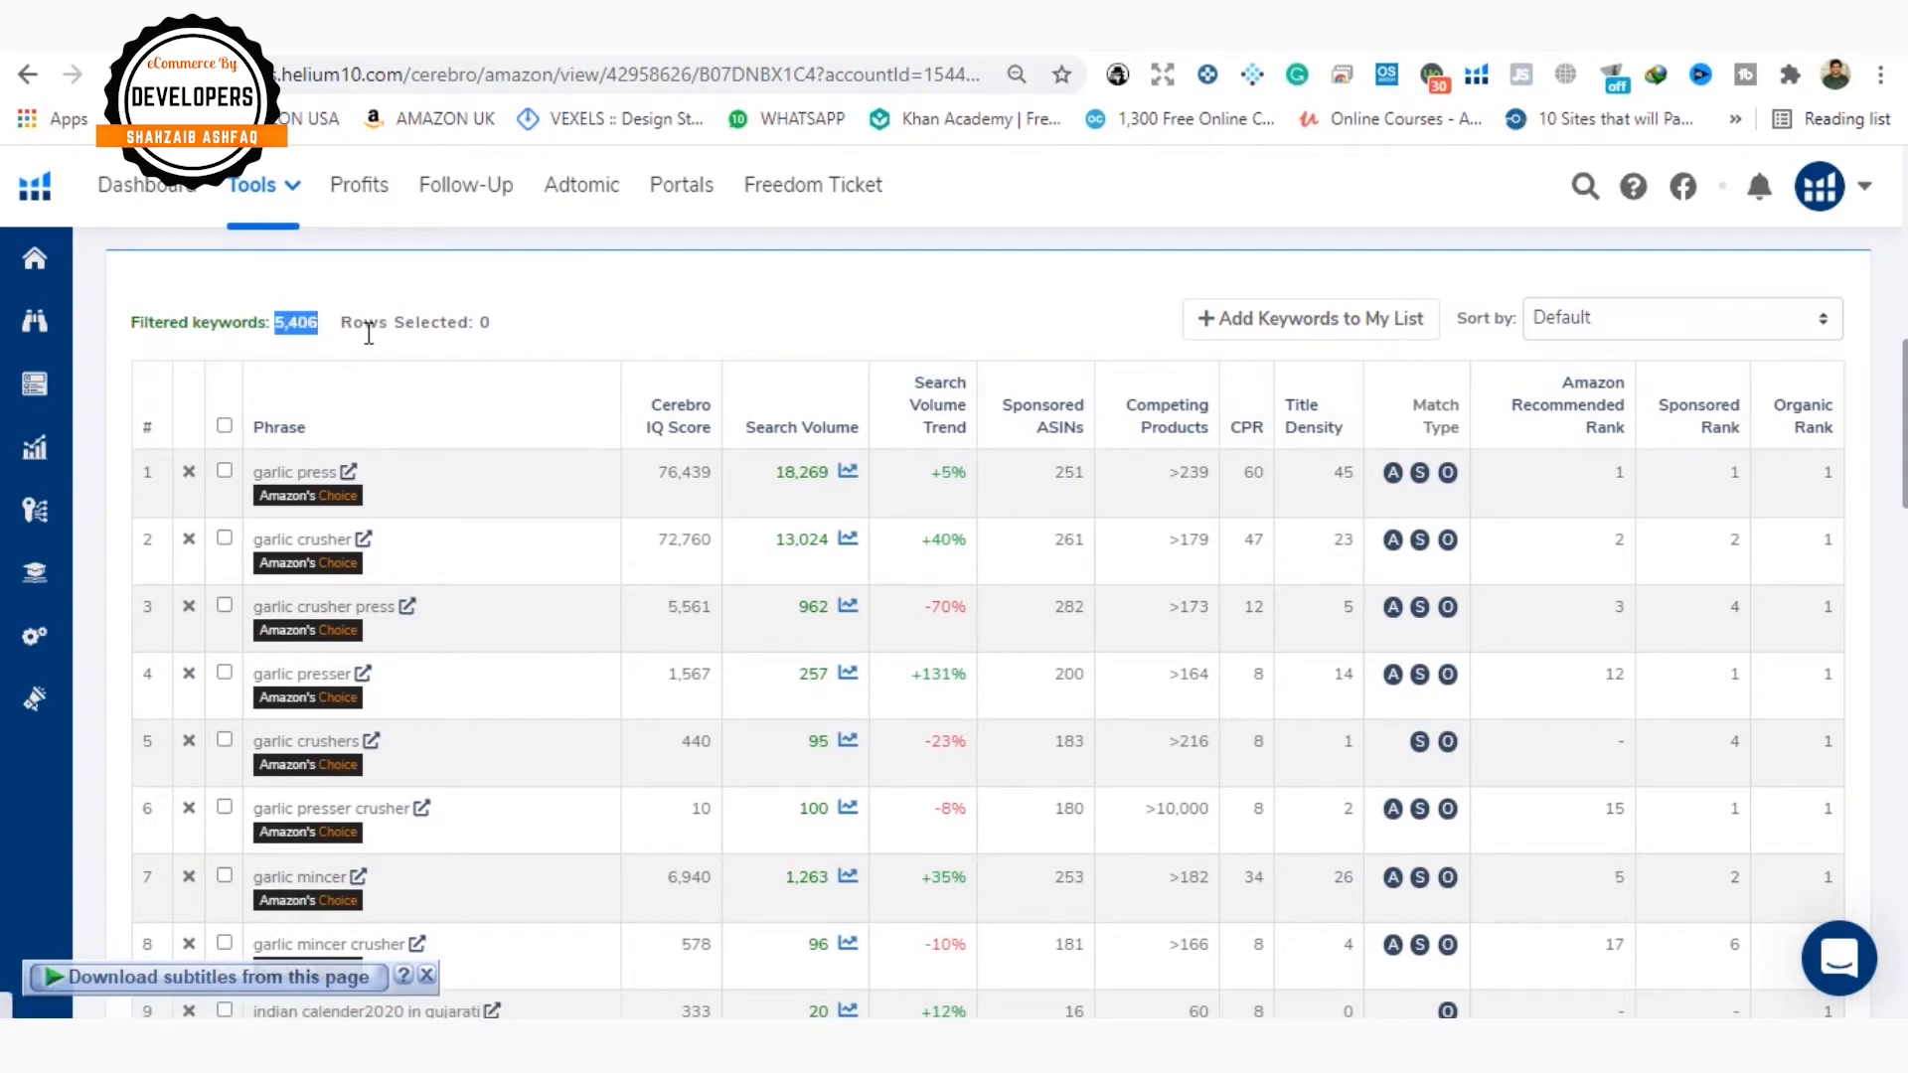
scroll(1780, 373, "down", 1)
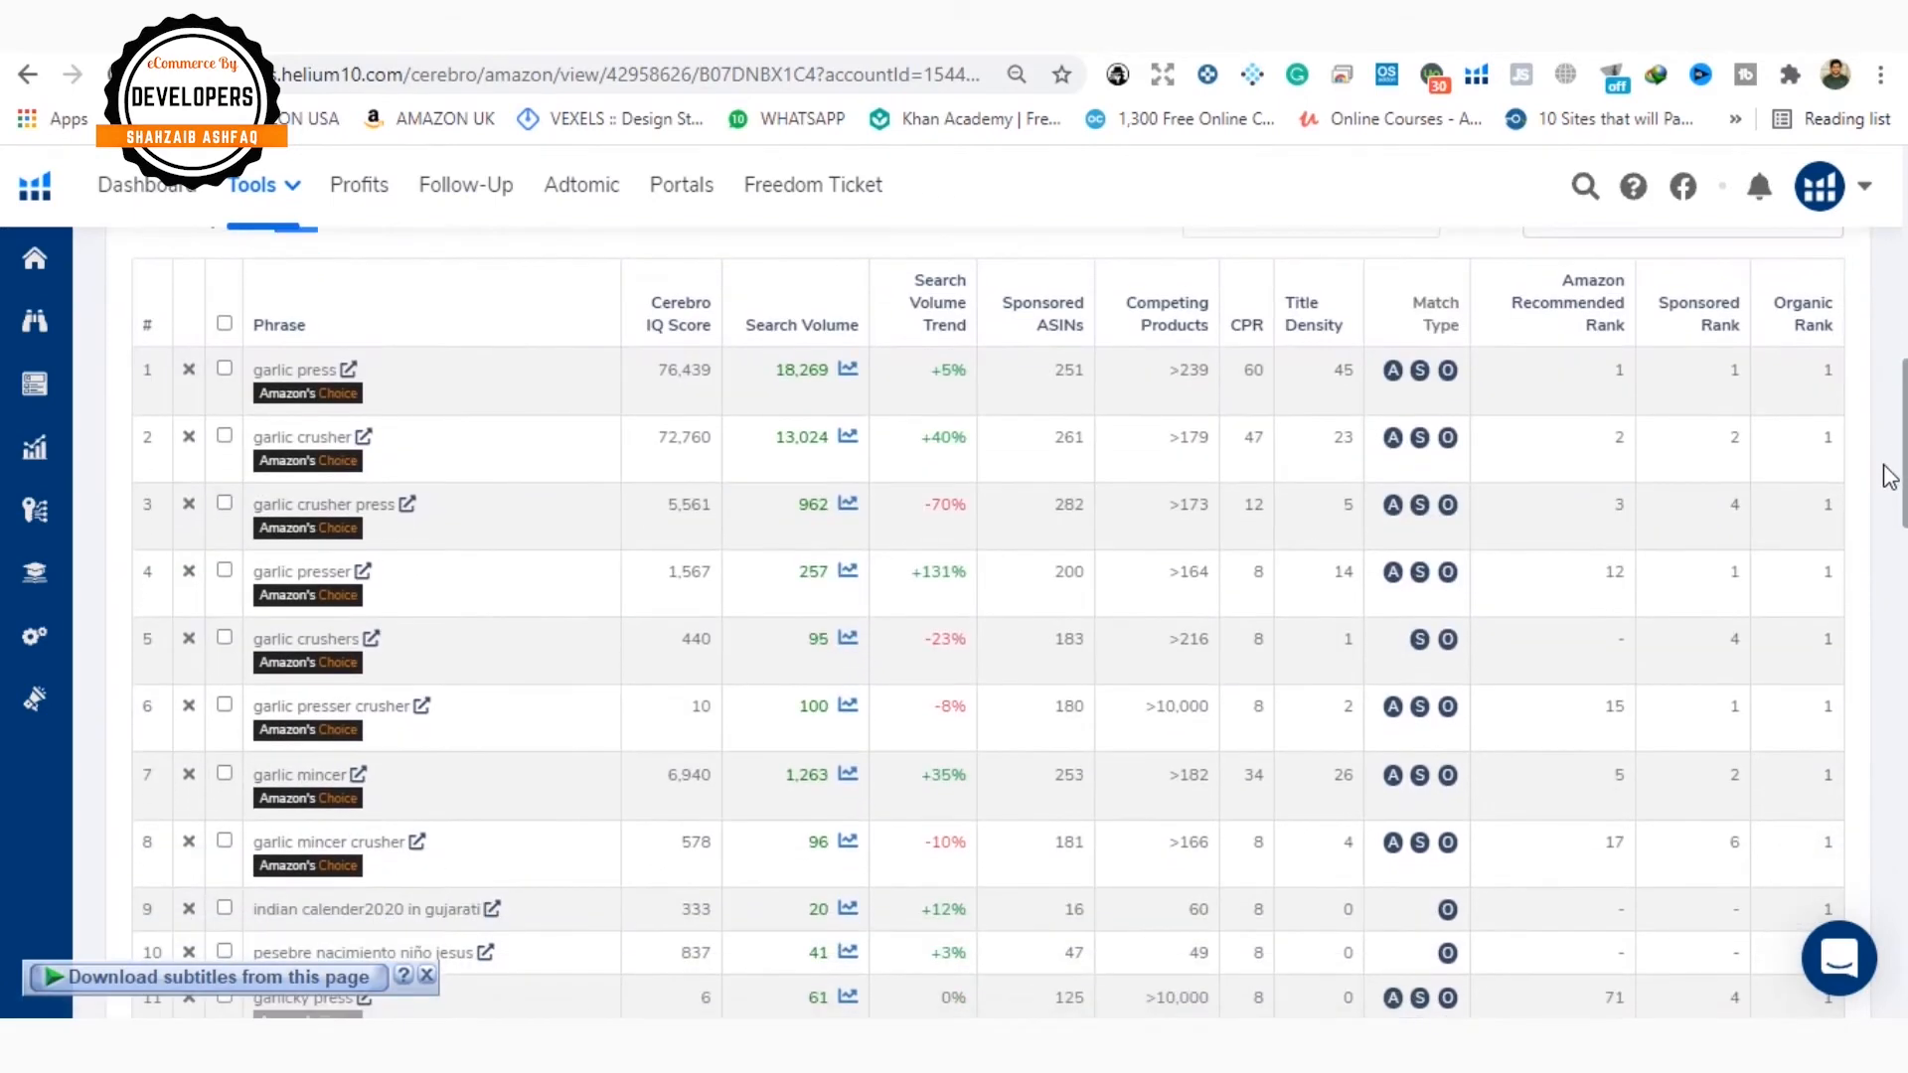
left_click(1680, 295)
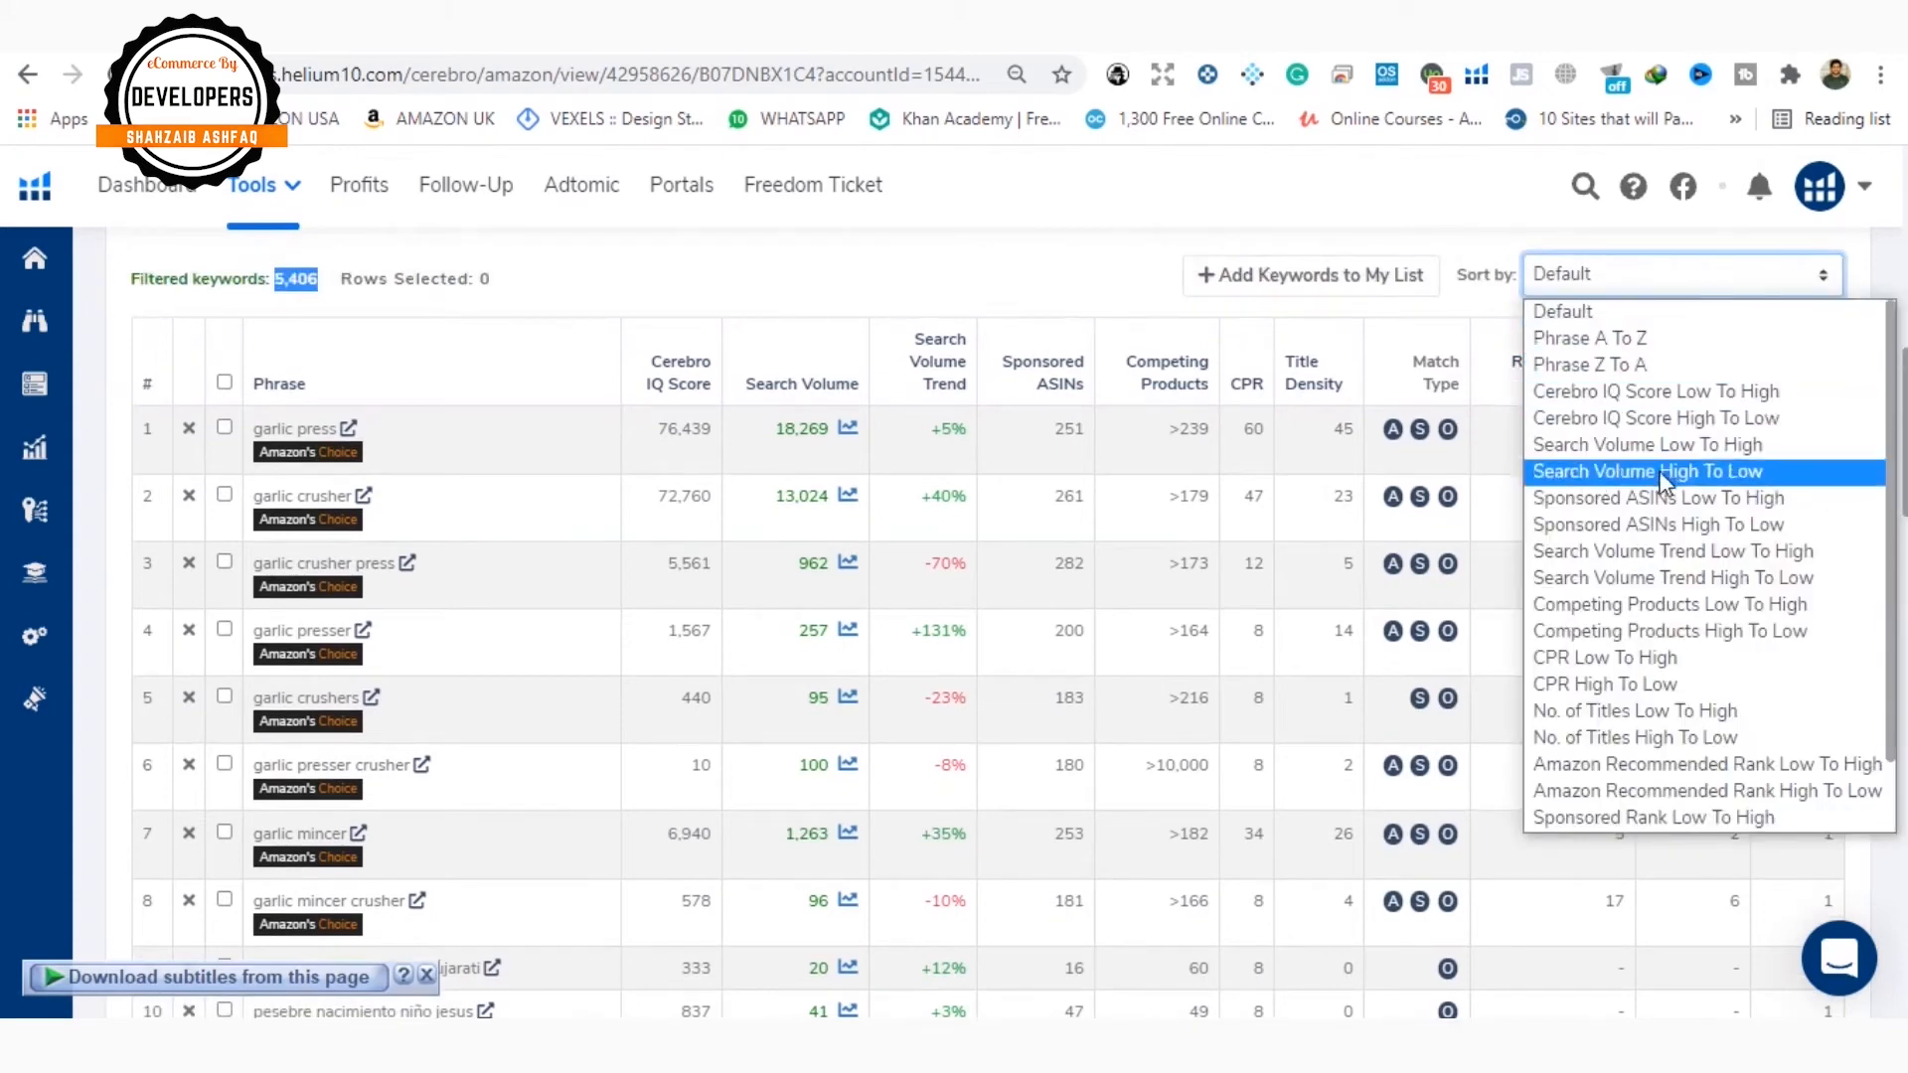
left_click(1659, 472)
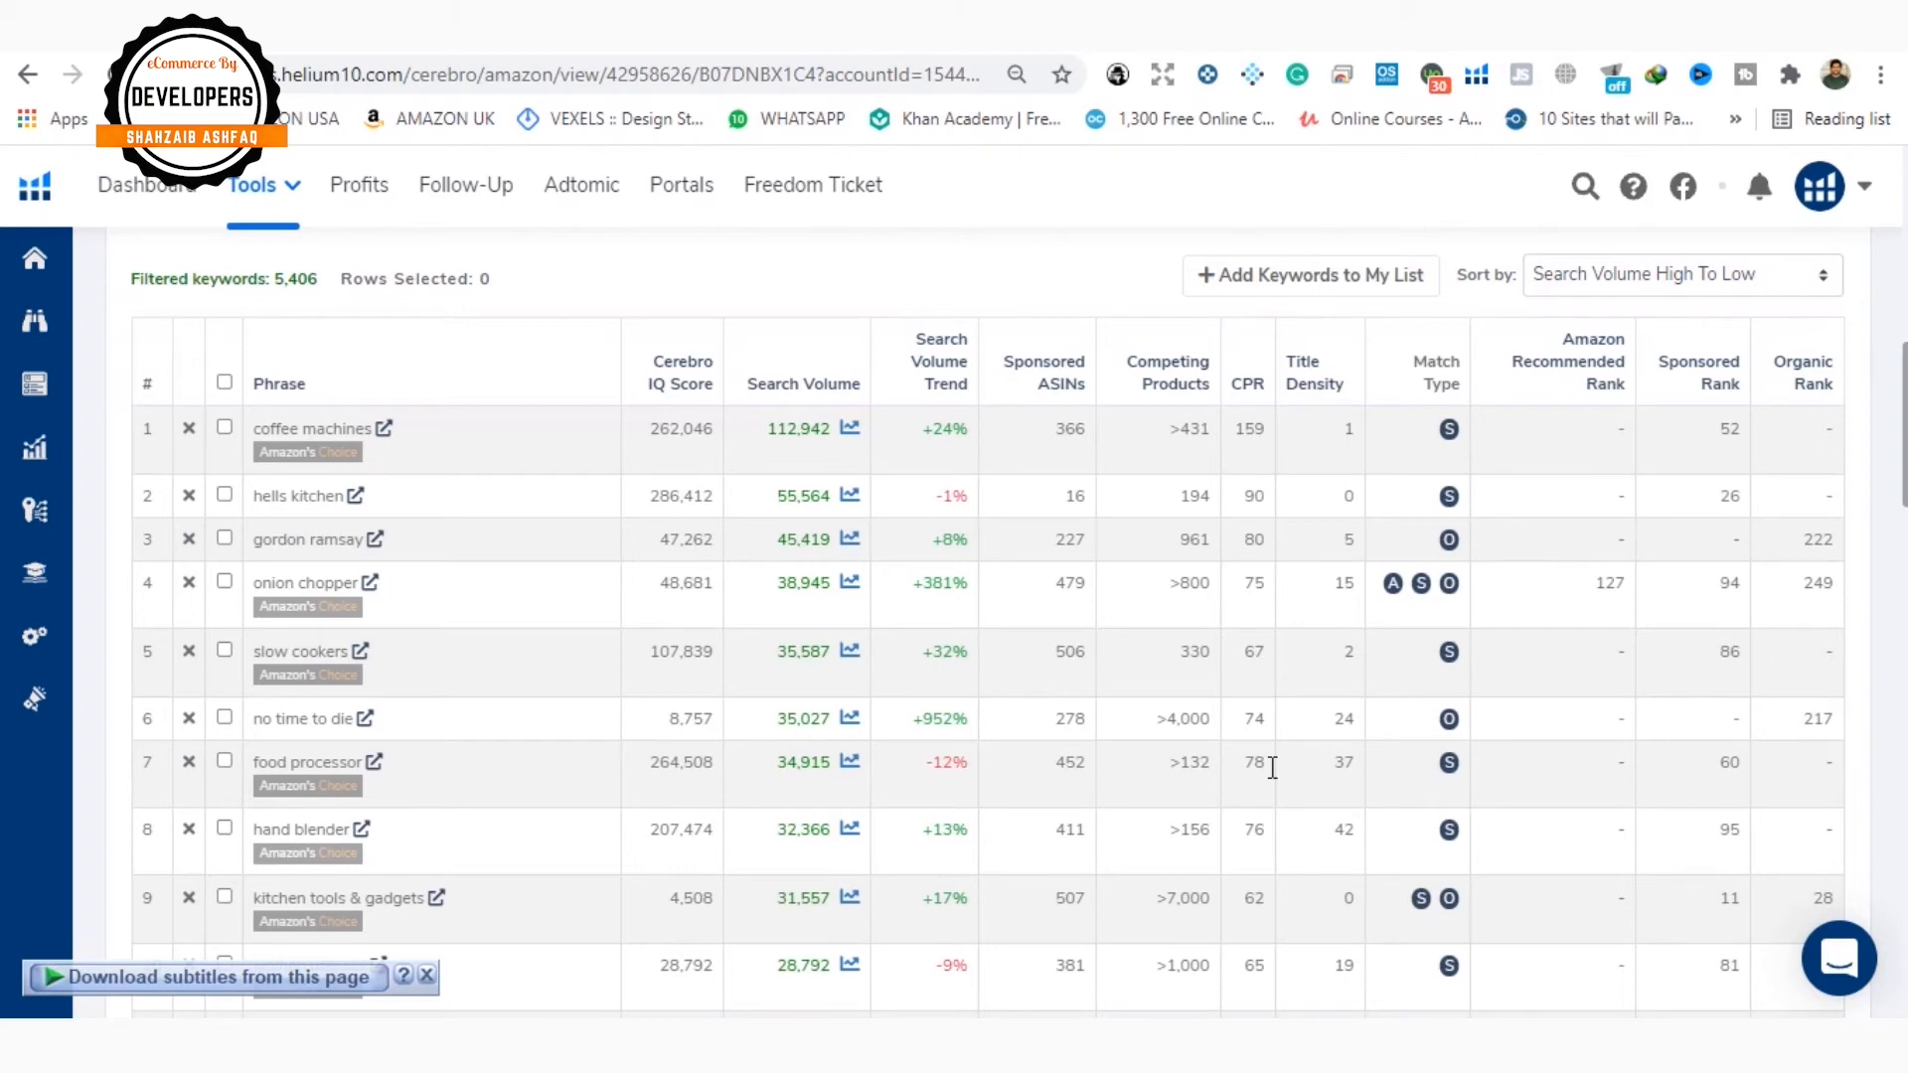
Step: Filter the keywords to an organic rank from 1 to 10 and apply the filter
scroll(1273, 767, "up", 10)
left_click(752, 724)
type("1")
key("Tab")
type("10")
left_click(1781, 979)
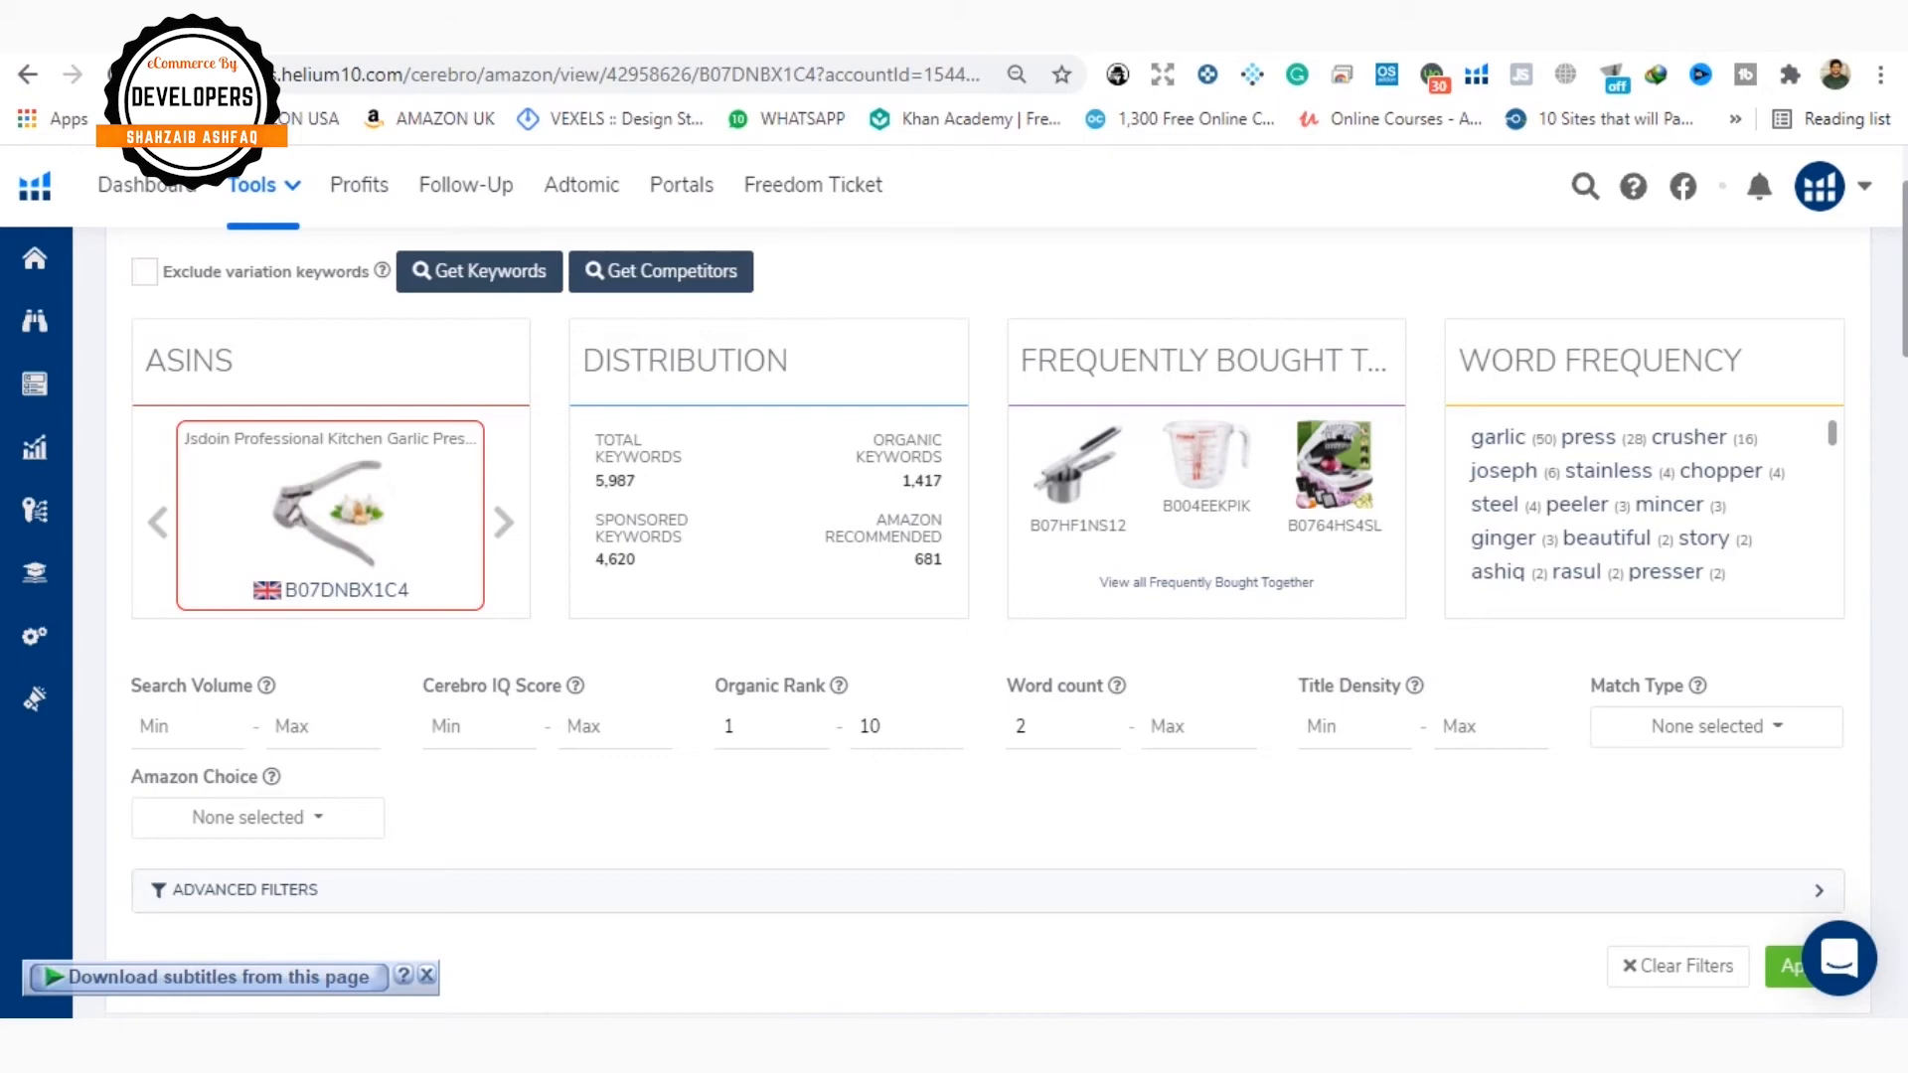
Step: Open the Amazon results for the keyword "garlic press" and check whether the products match
scroll(1888, 434, "down", 9)
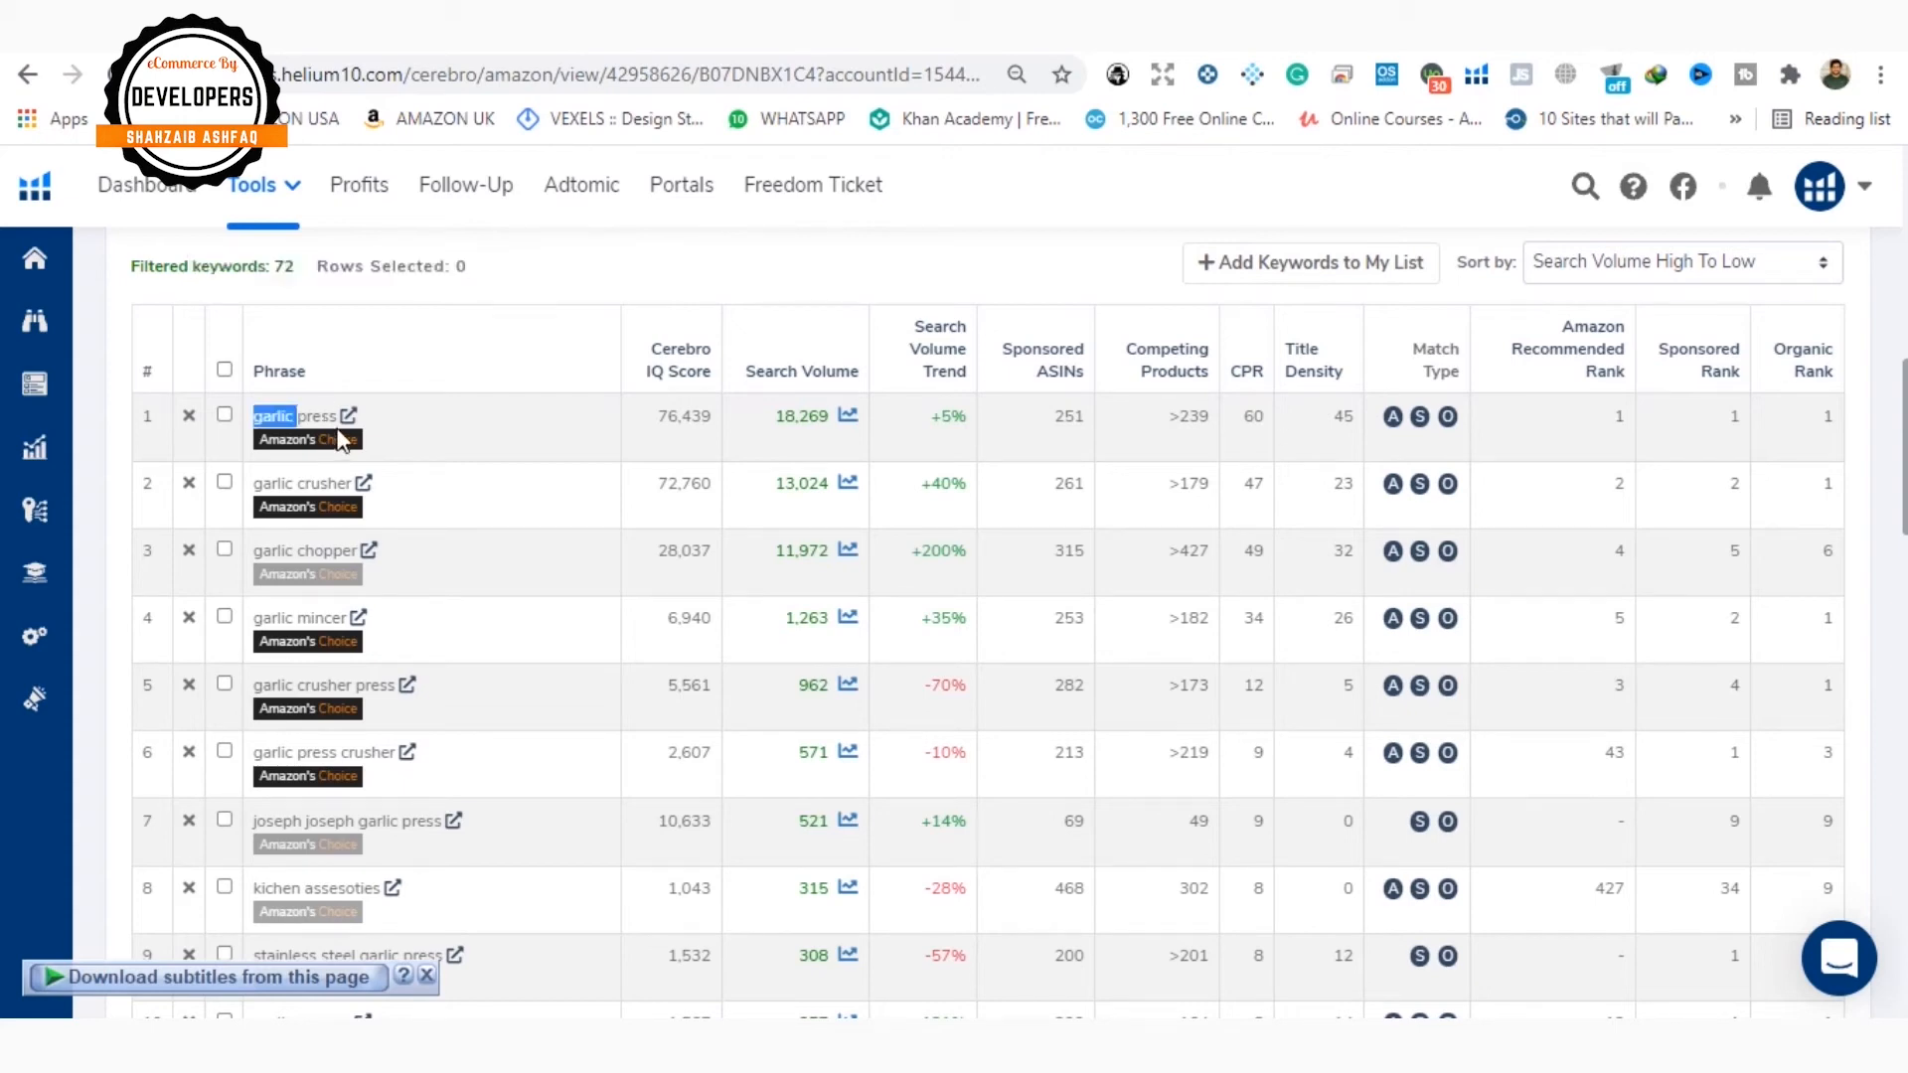
left_click(352, 418)
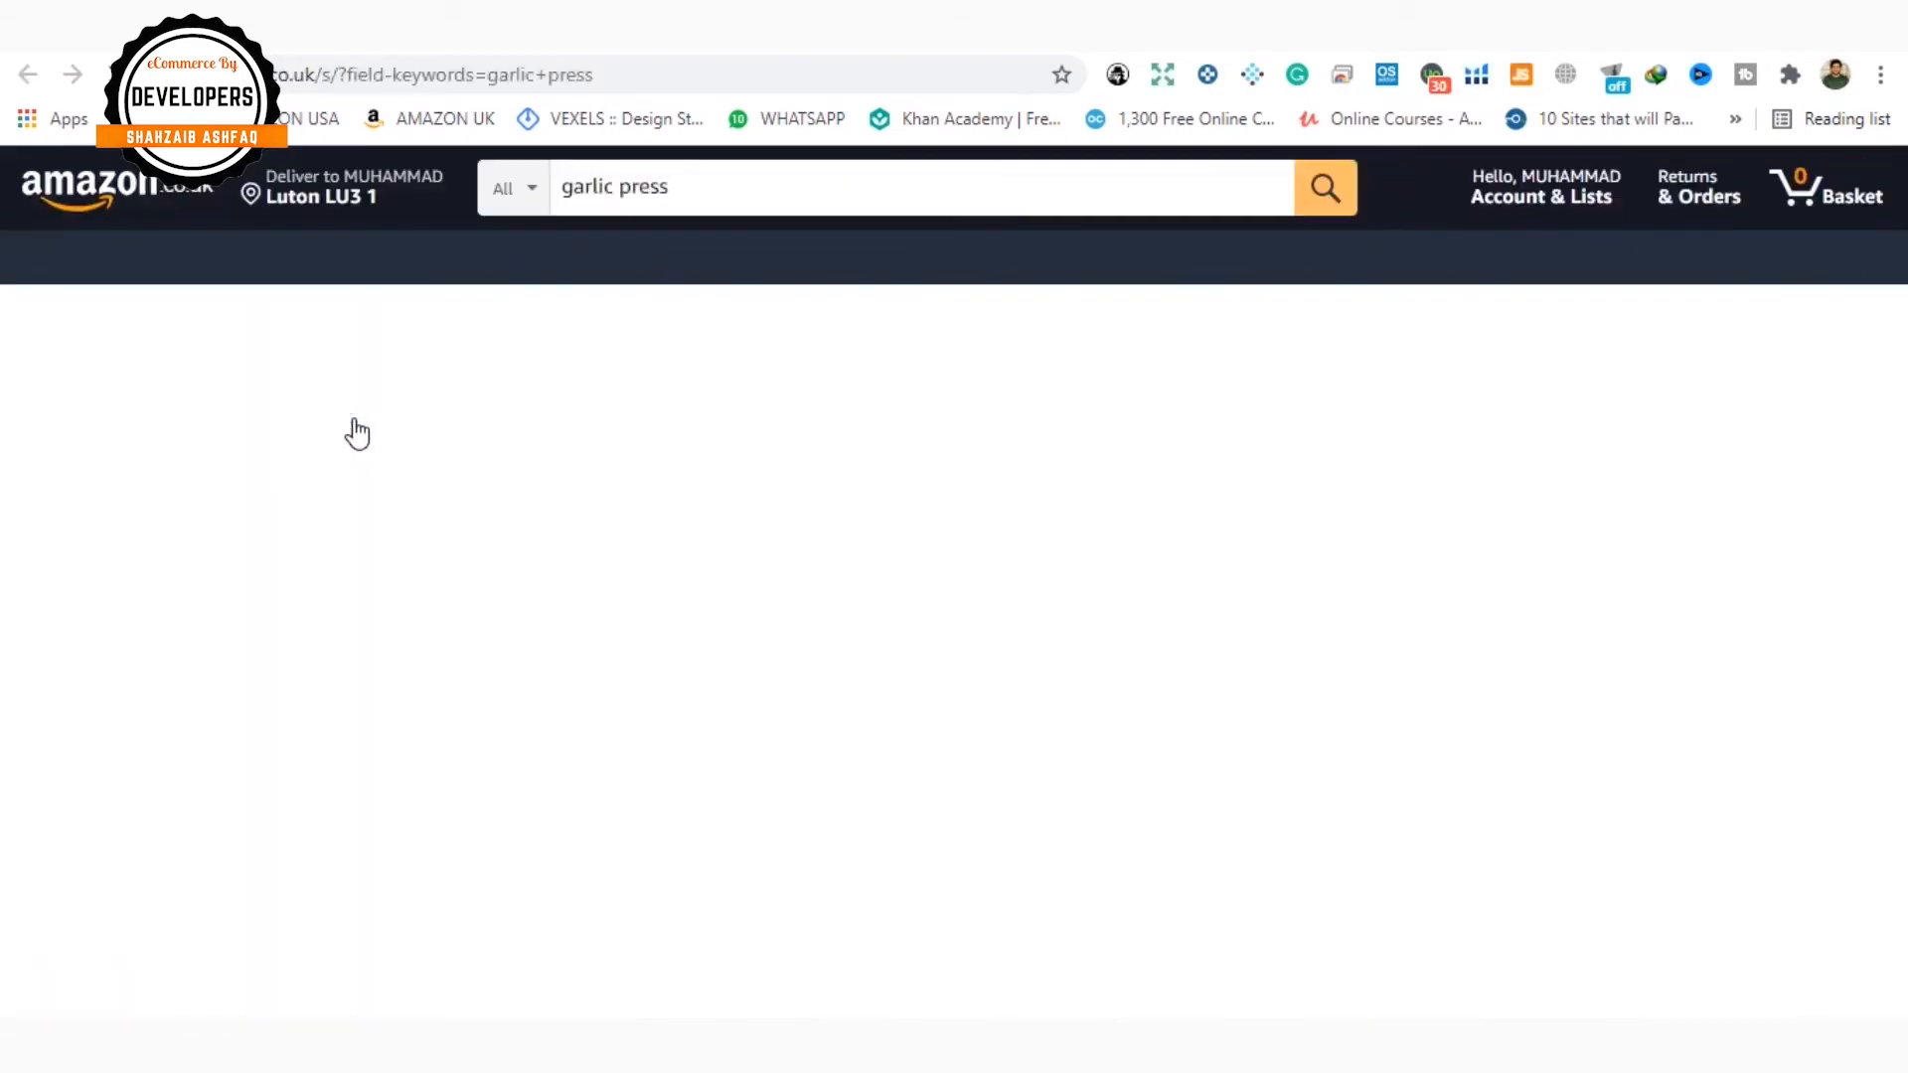
scroll(360, 430, "down", 12)
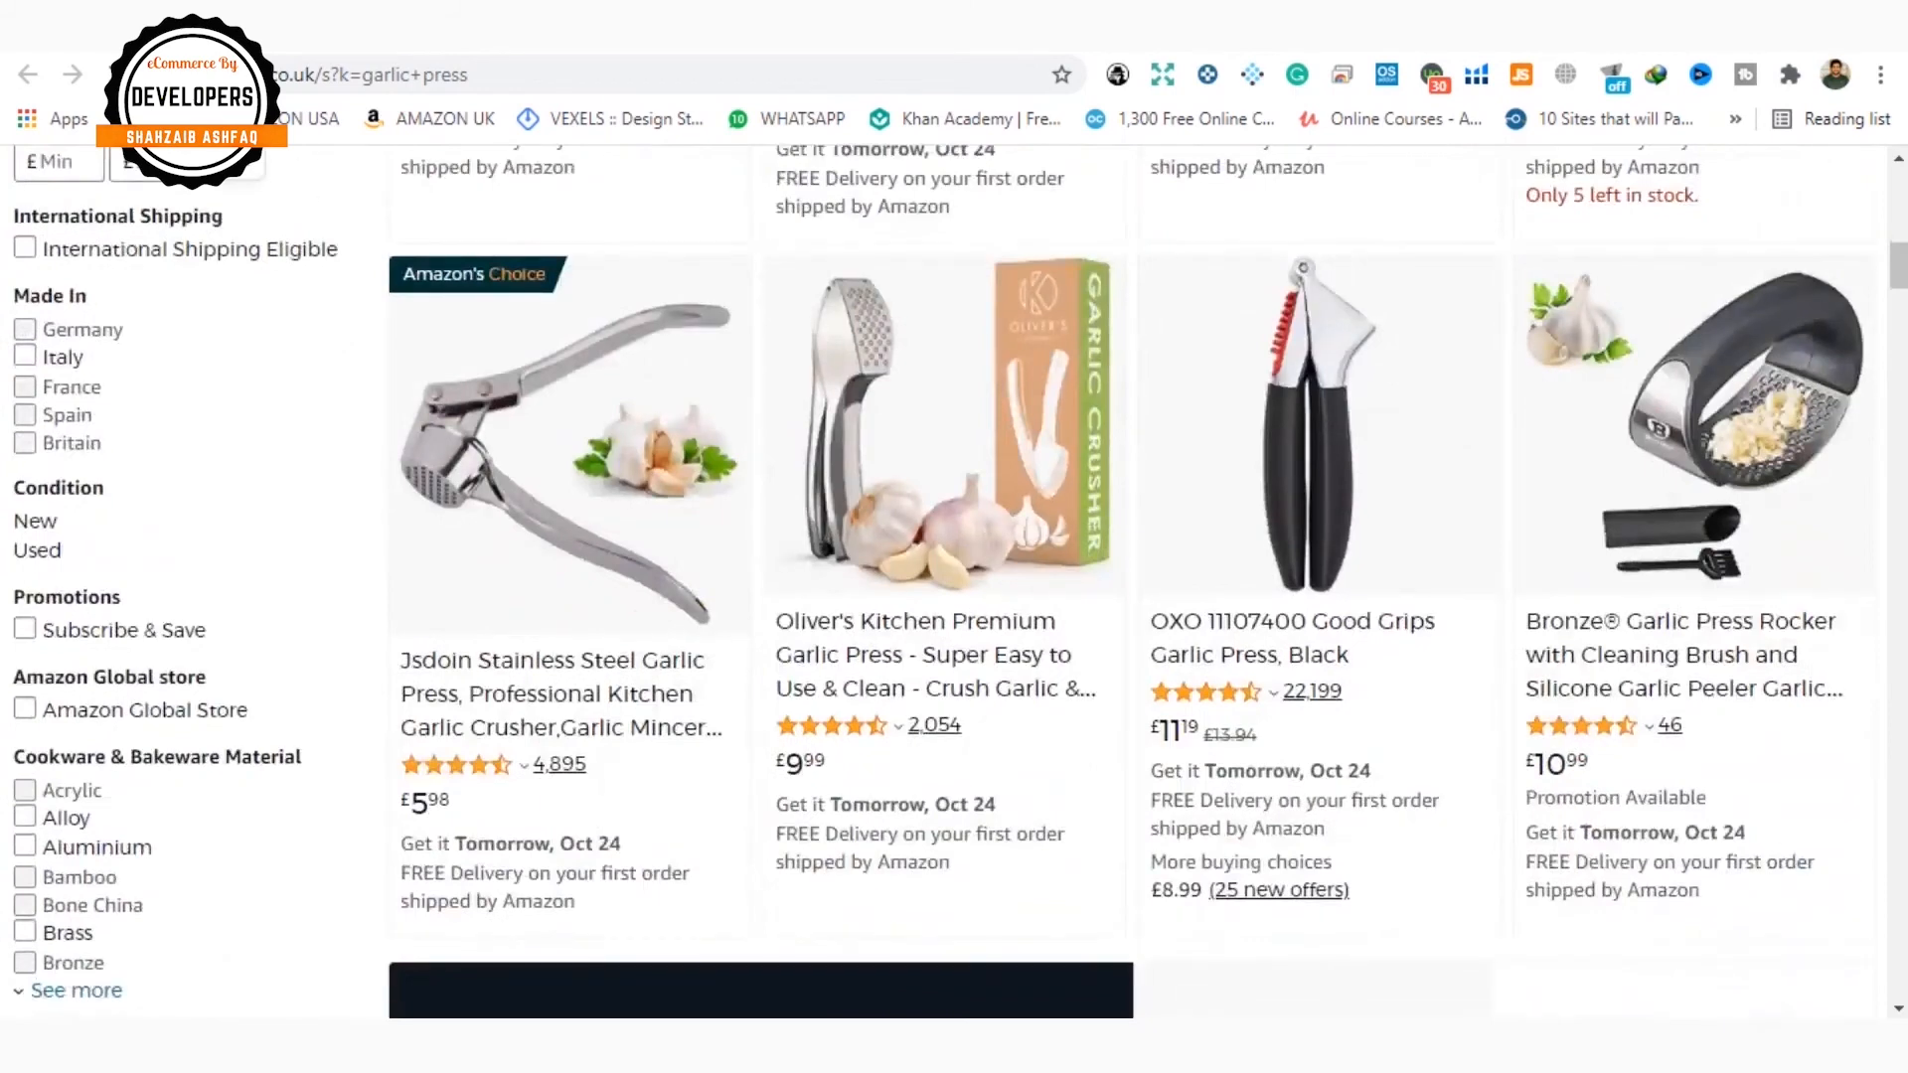
Step: Return to the Cerebro list, open the Amazon results for "garlic crusher" and check their relevance
left_click(298, 30)
left_click(326, 488)
left_click_drag(326, 488, 273, 487)
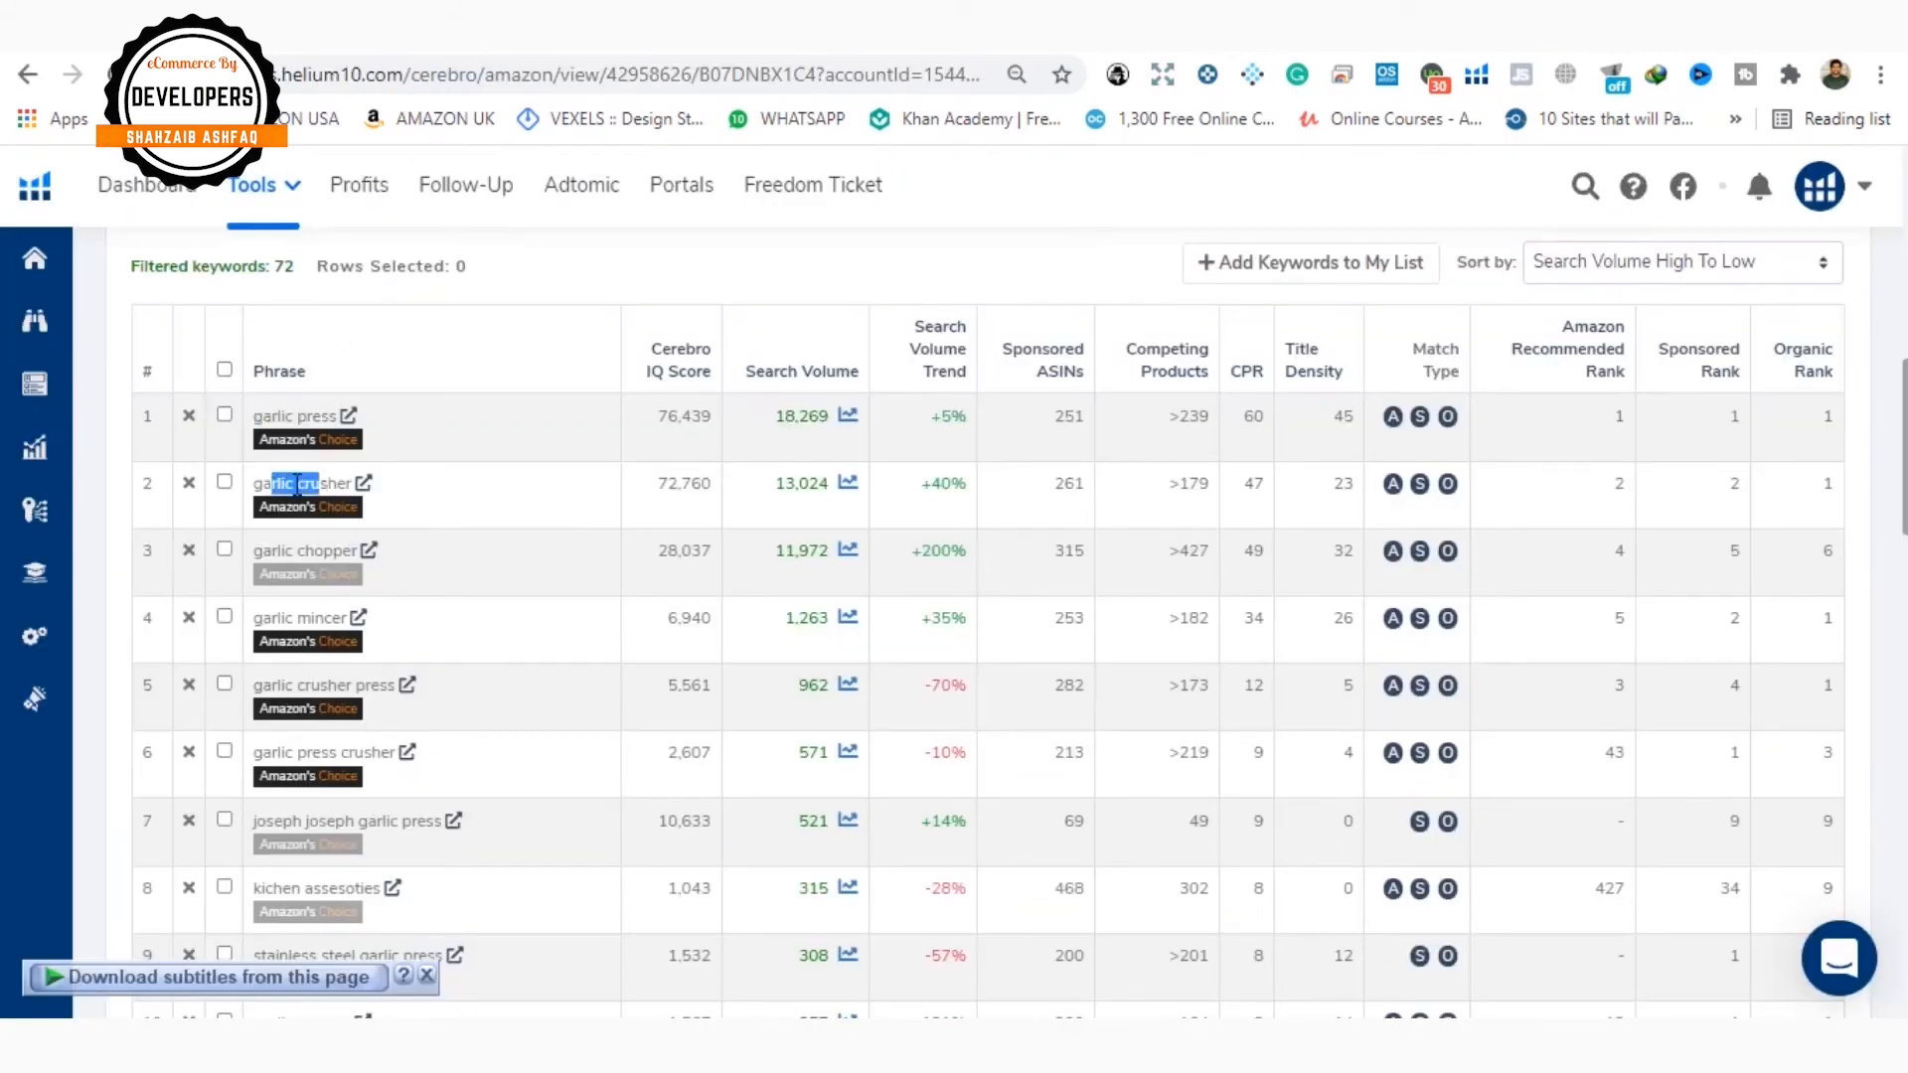
left_click(365, 487)
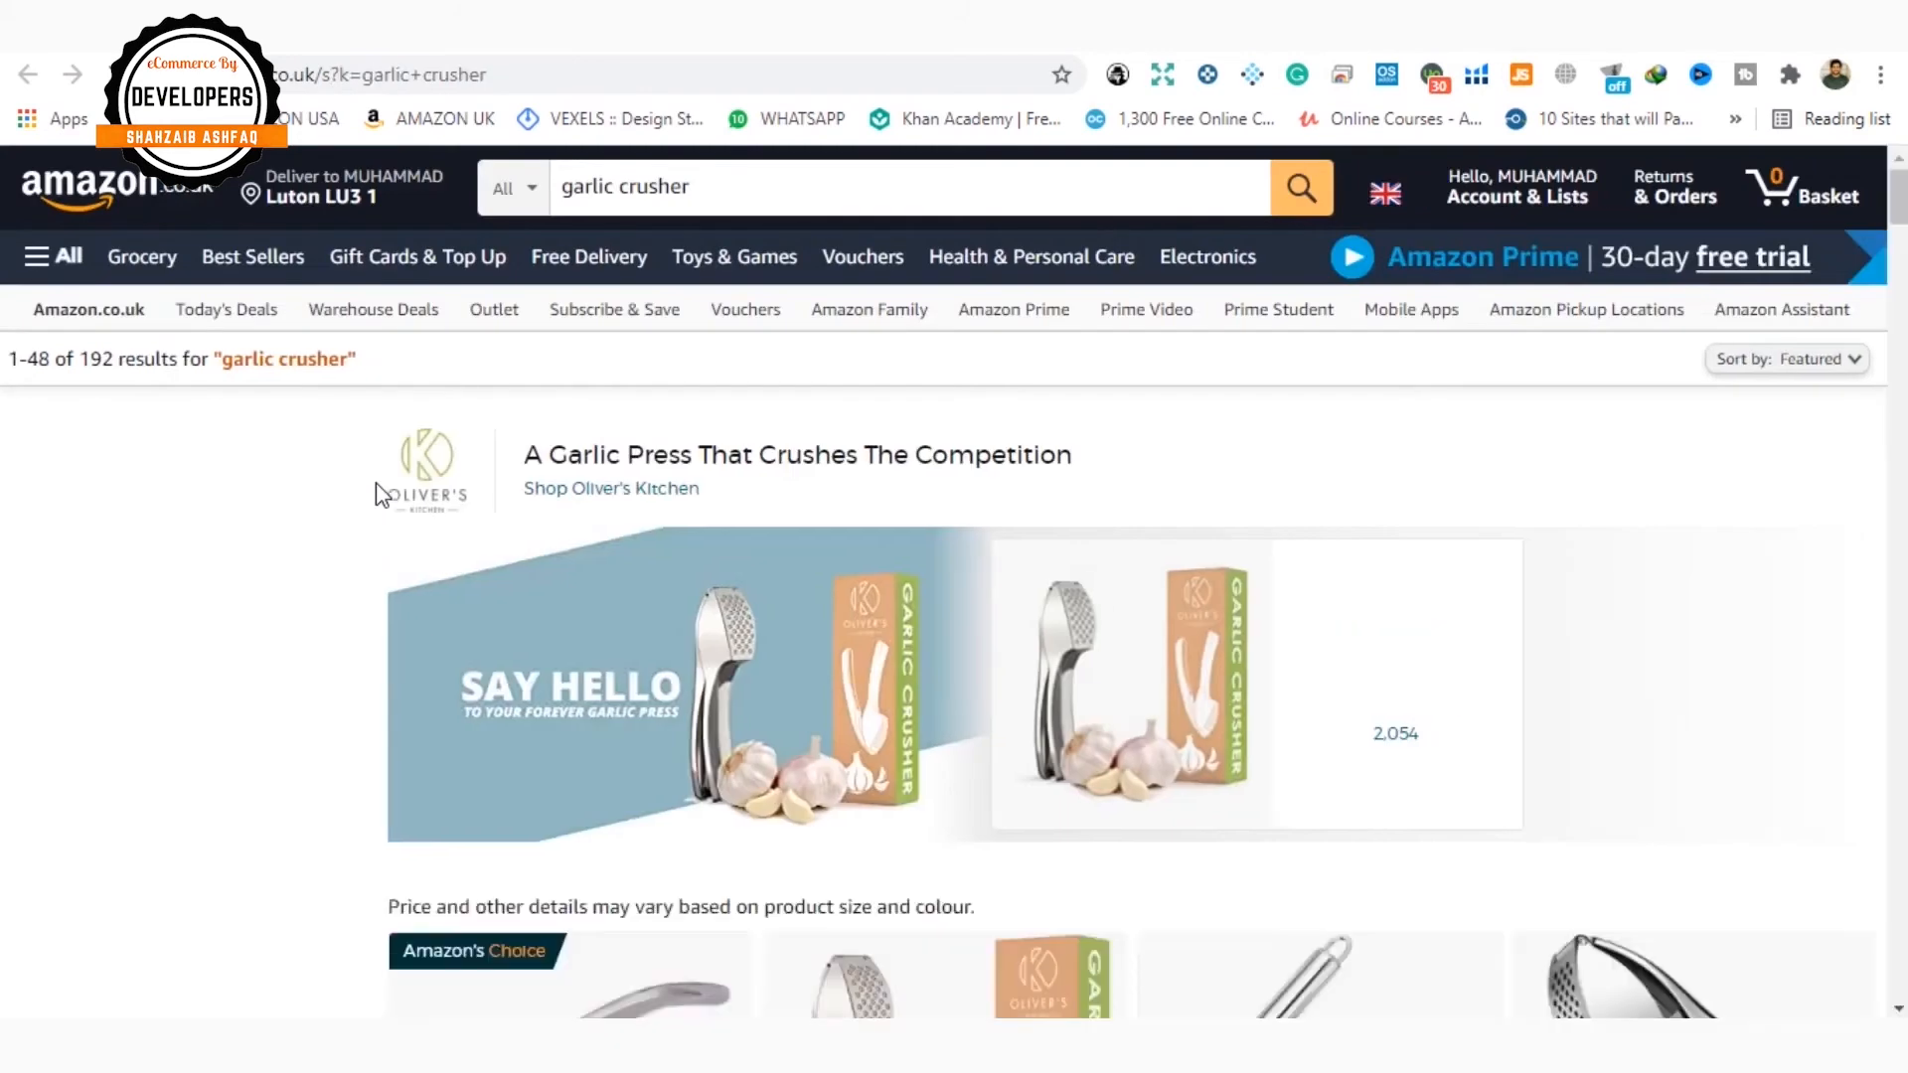
scroll(378, 493, "down", 8)
scroll(378, 494, "down", 6)
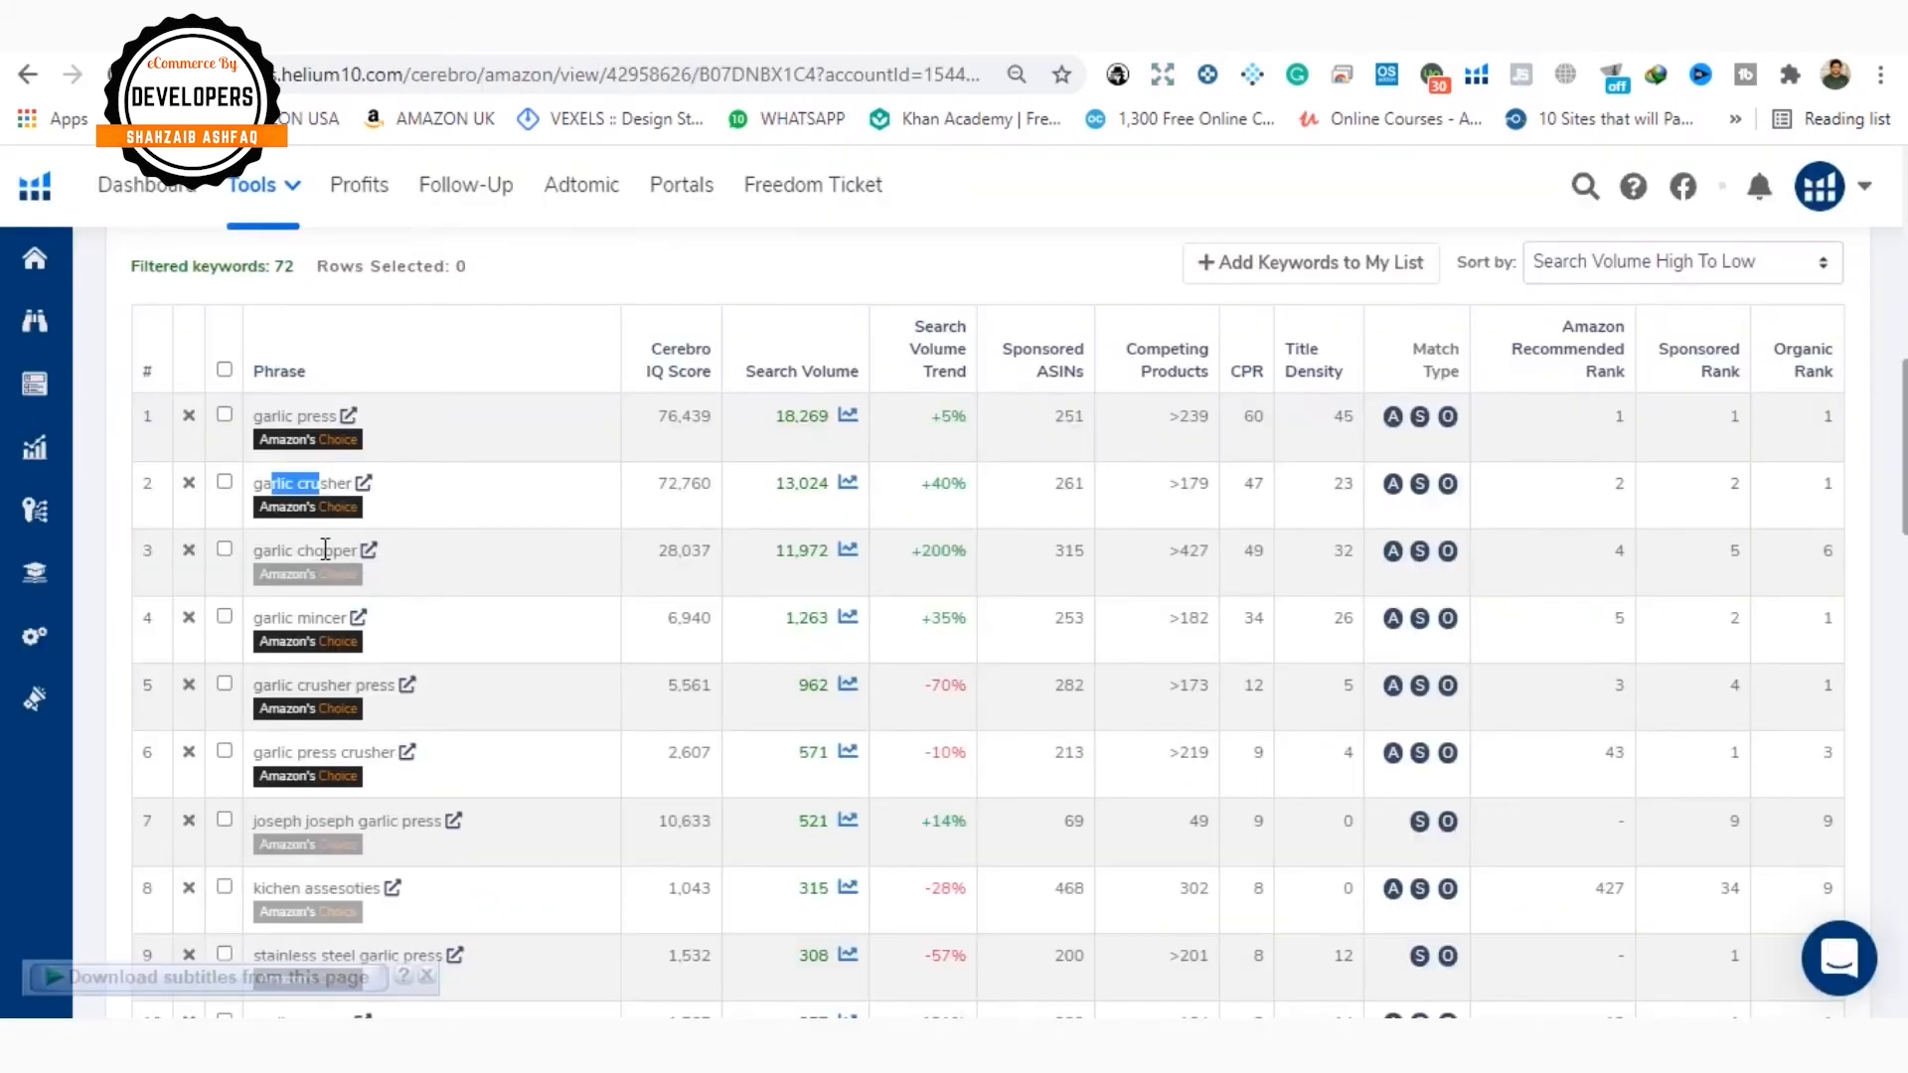
Step: Open the Amazon results for the keyword "garlic chopper" and compare the listed products with the garlic press
left_click_drag(325, 550, 254, 550)
left_click(369, 550)
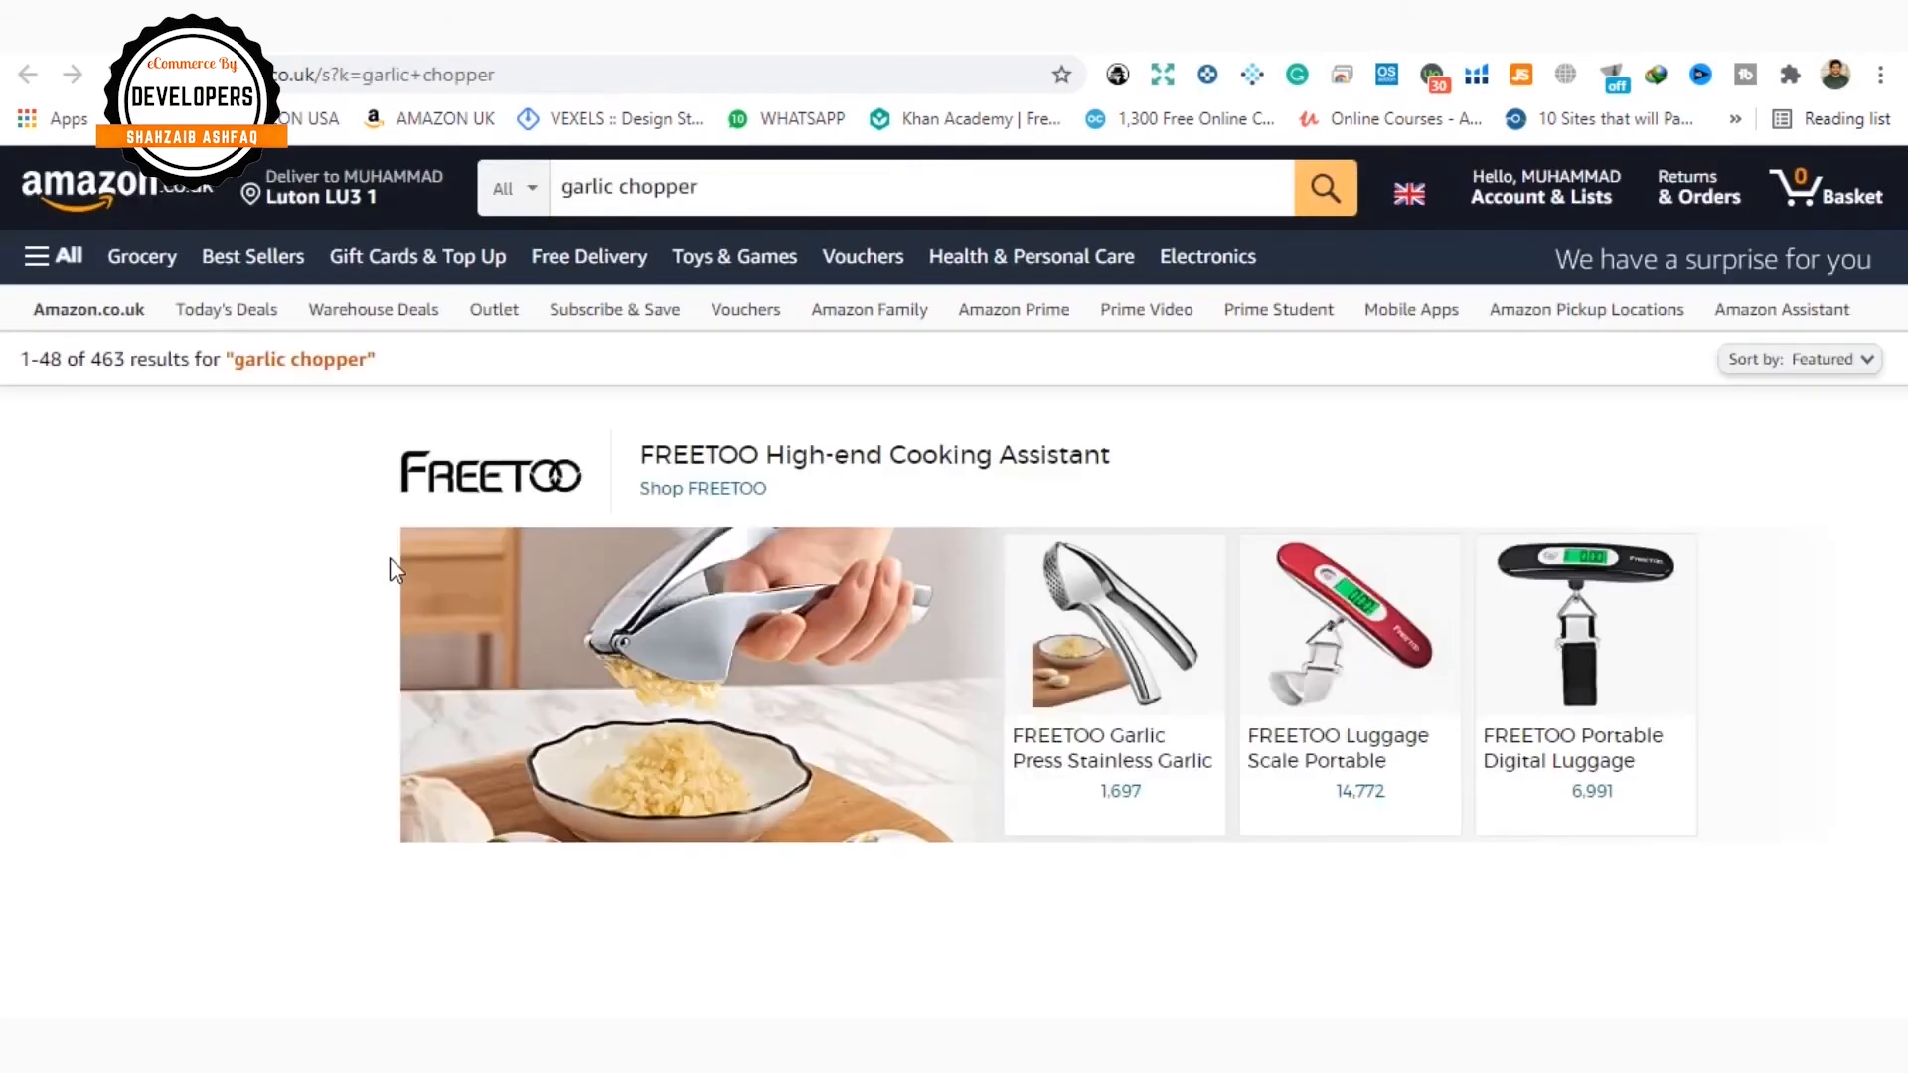
scroll(390, 562, "down", 10)
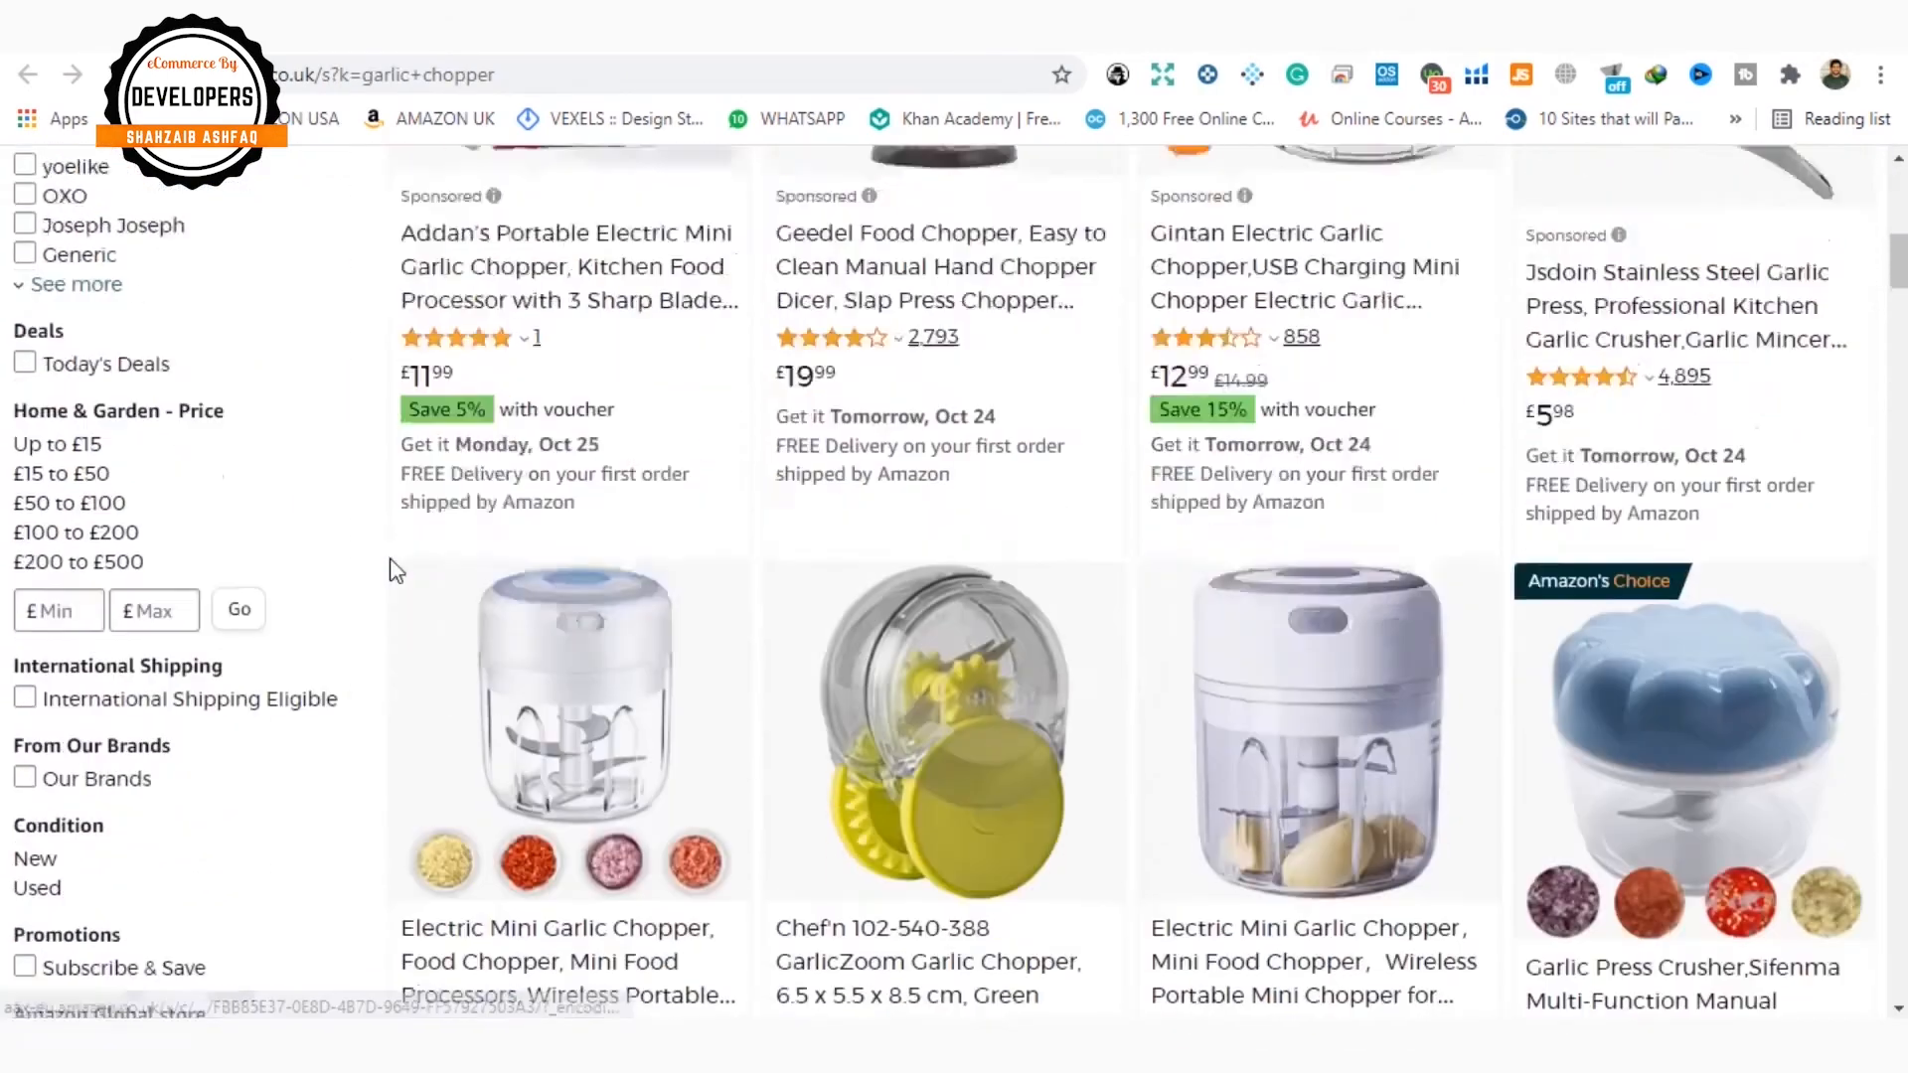
scroll(390, 568, "down", 10)
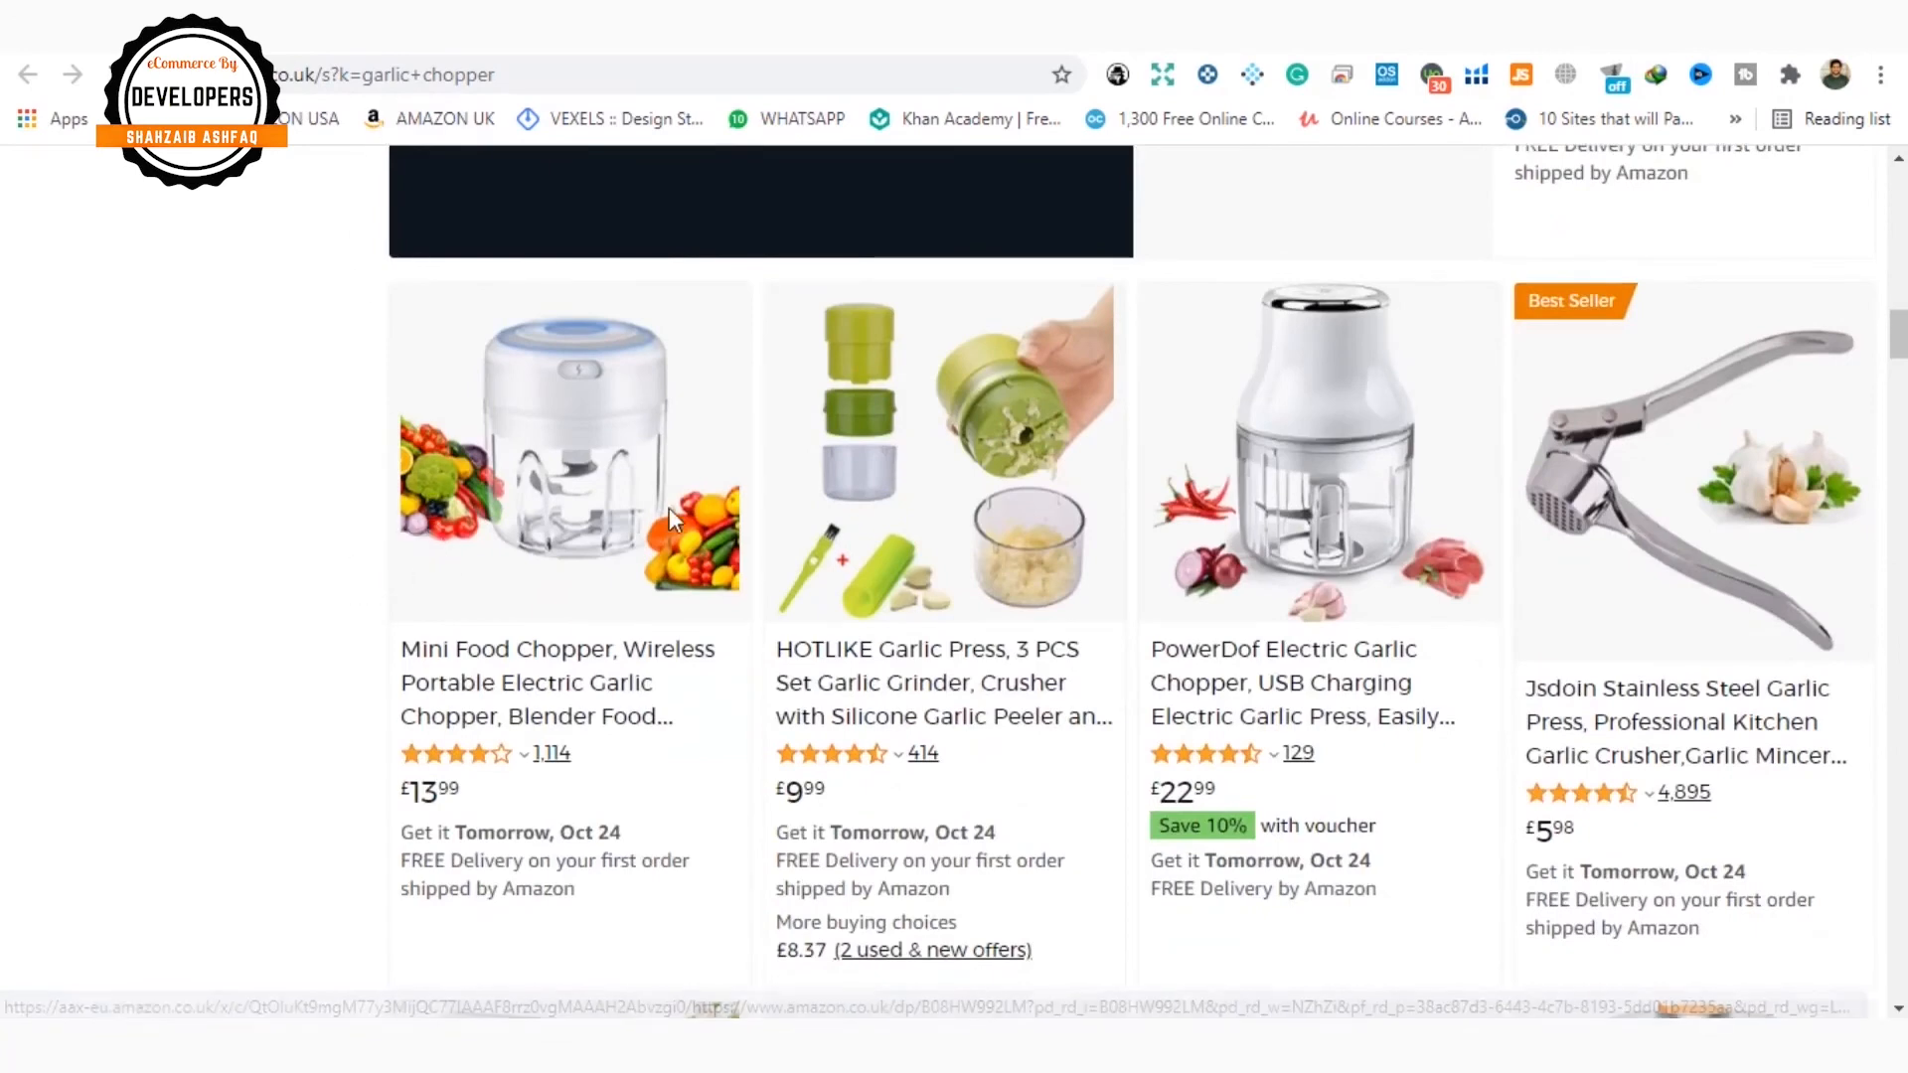
scroll(666, 517, "up", 4)
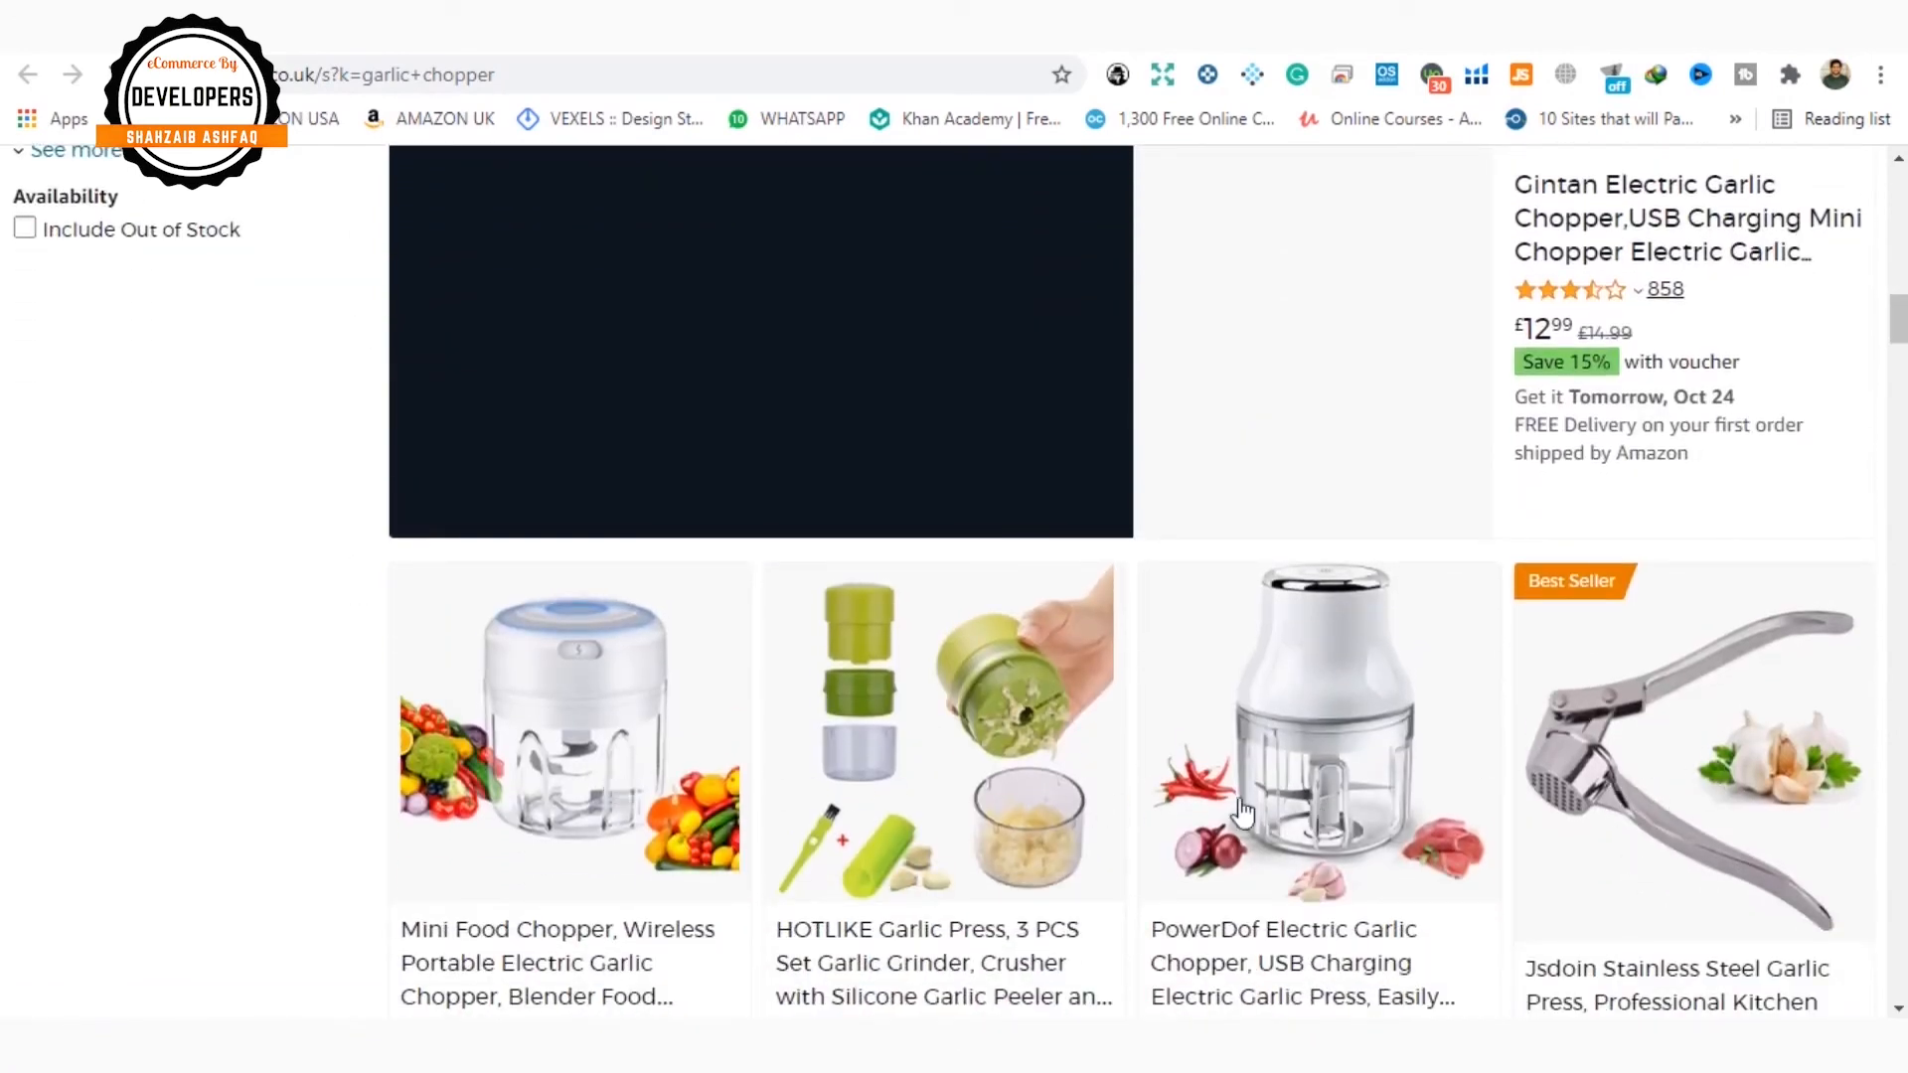
scroll(693, 785, "up", 8)
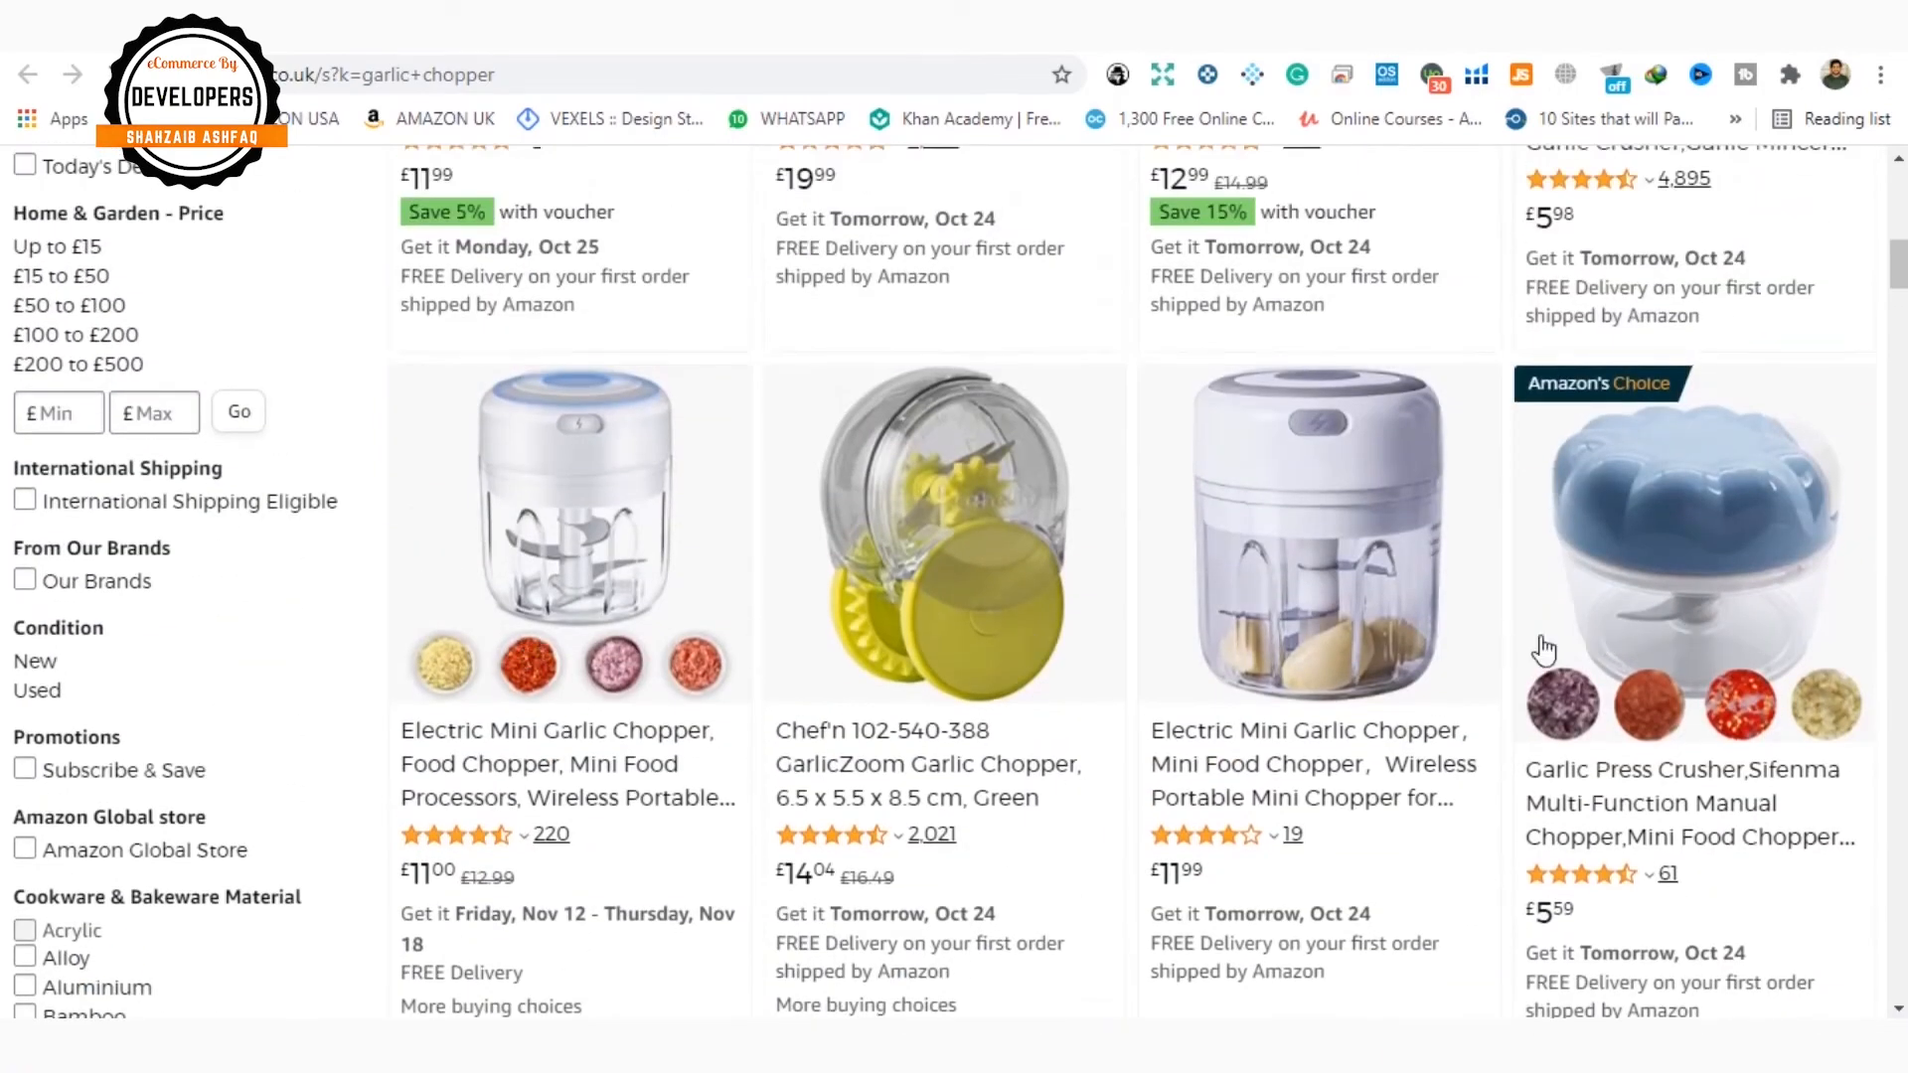
Step: Return to the Cerebro list and delete the keyword "garlic chopper" from it
left_click(243, 30)
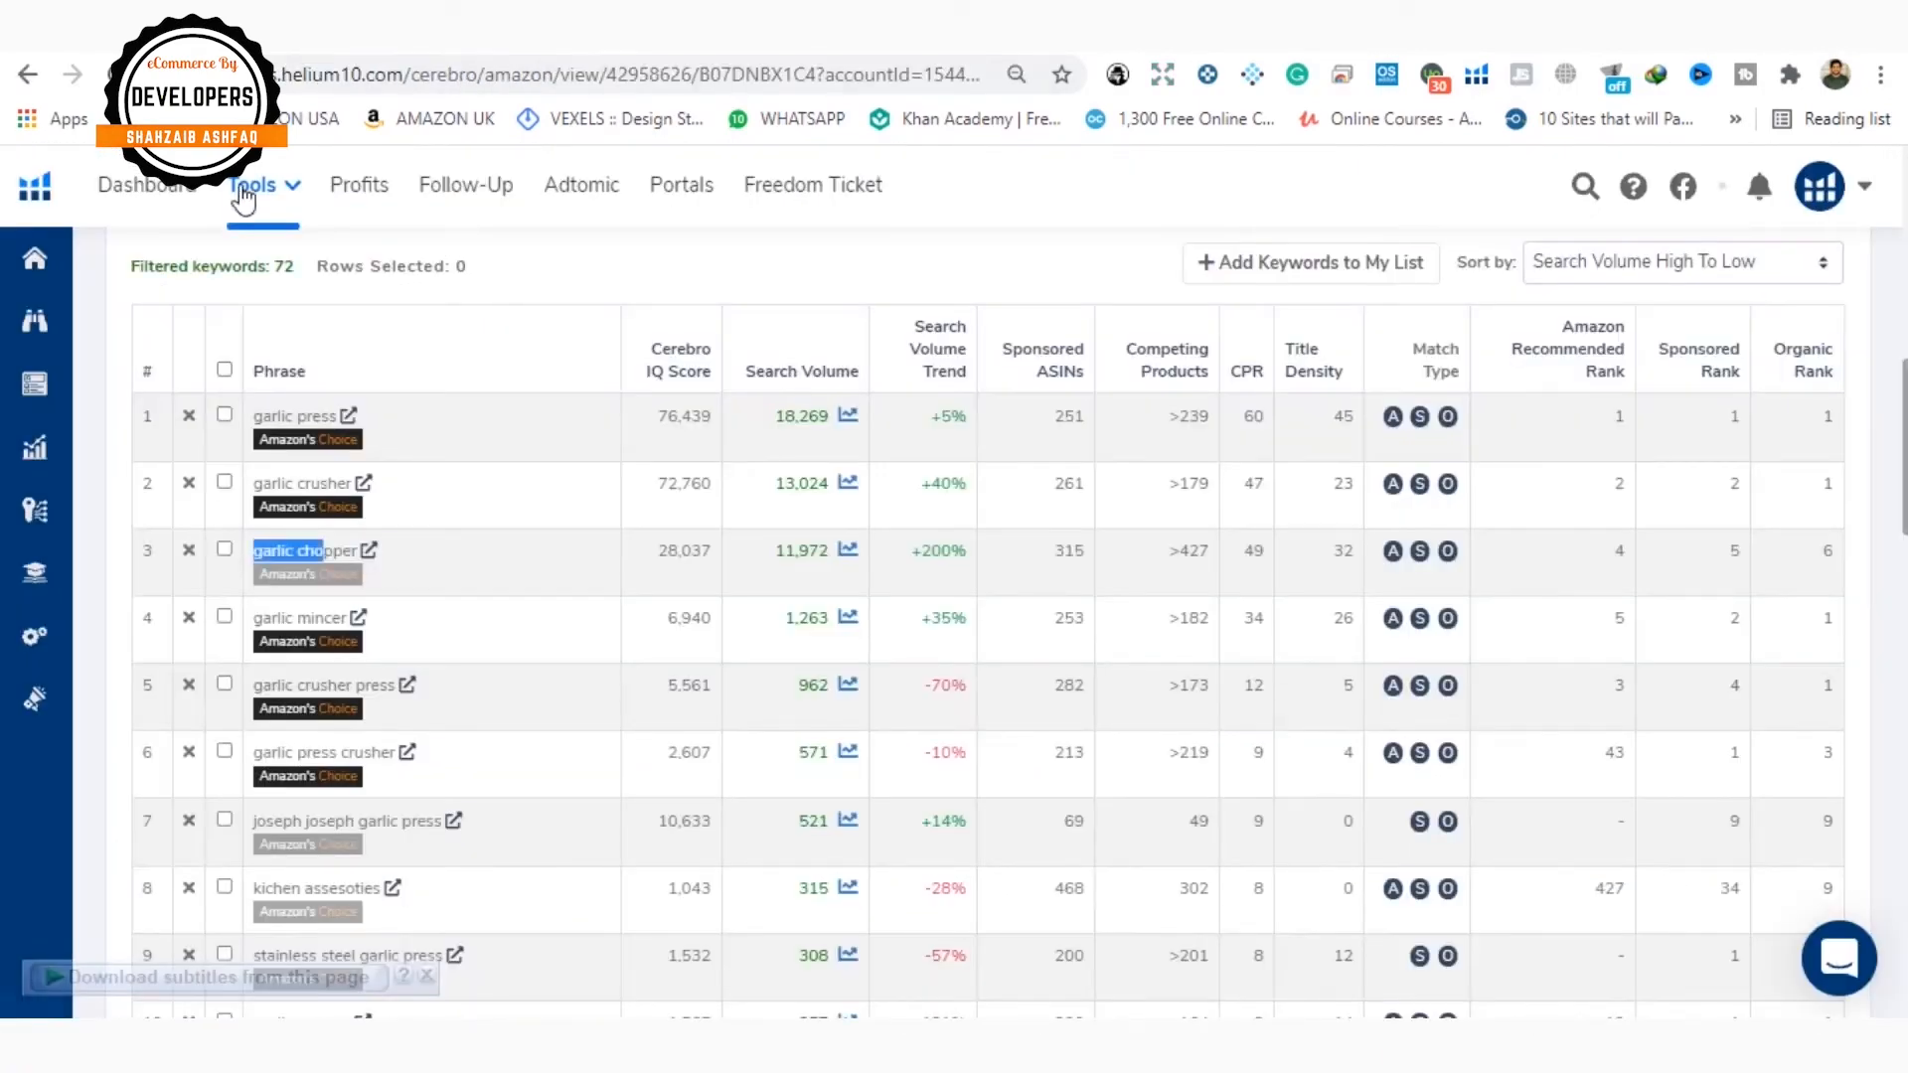
left_click(189, 555)
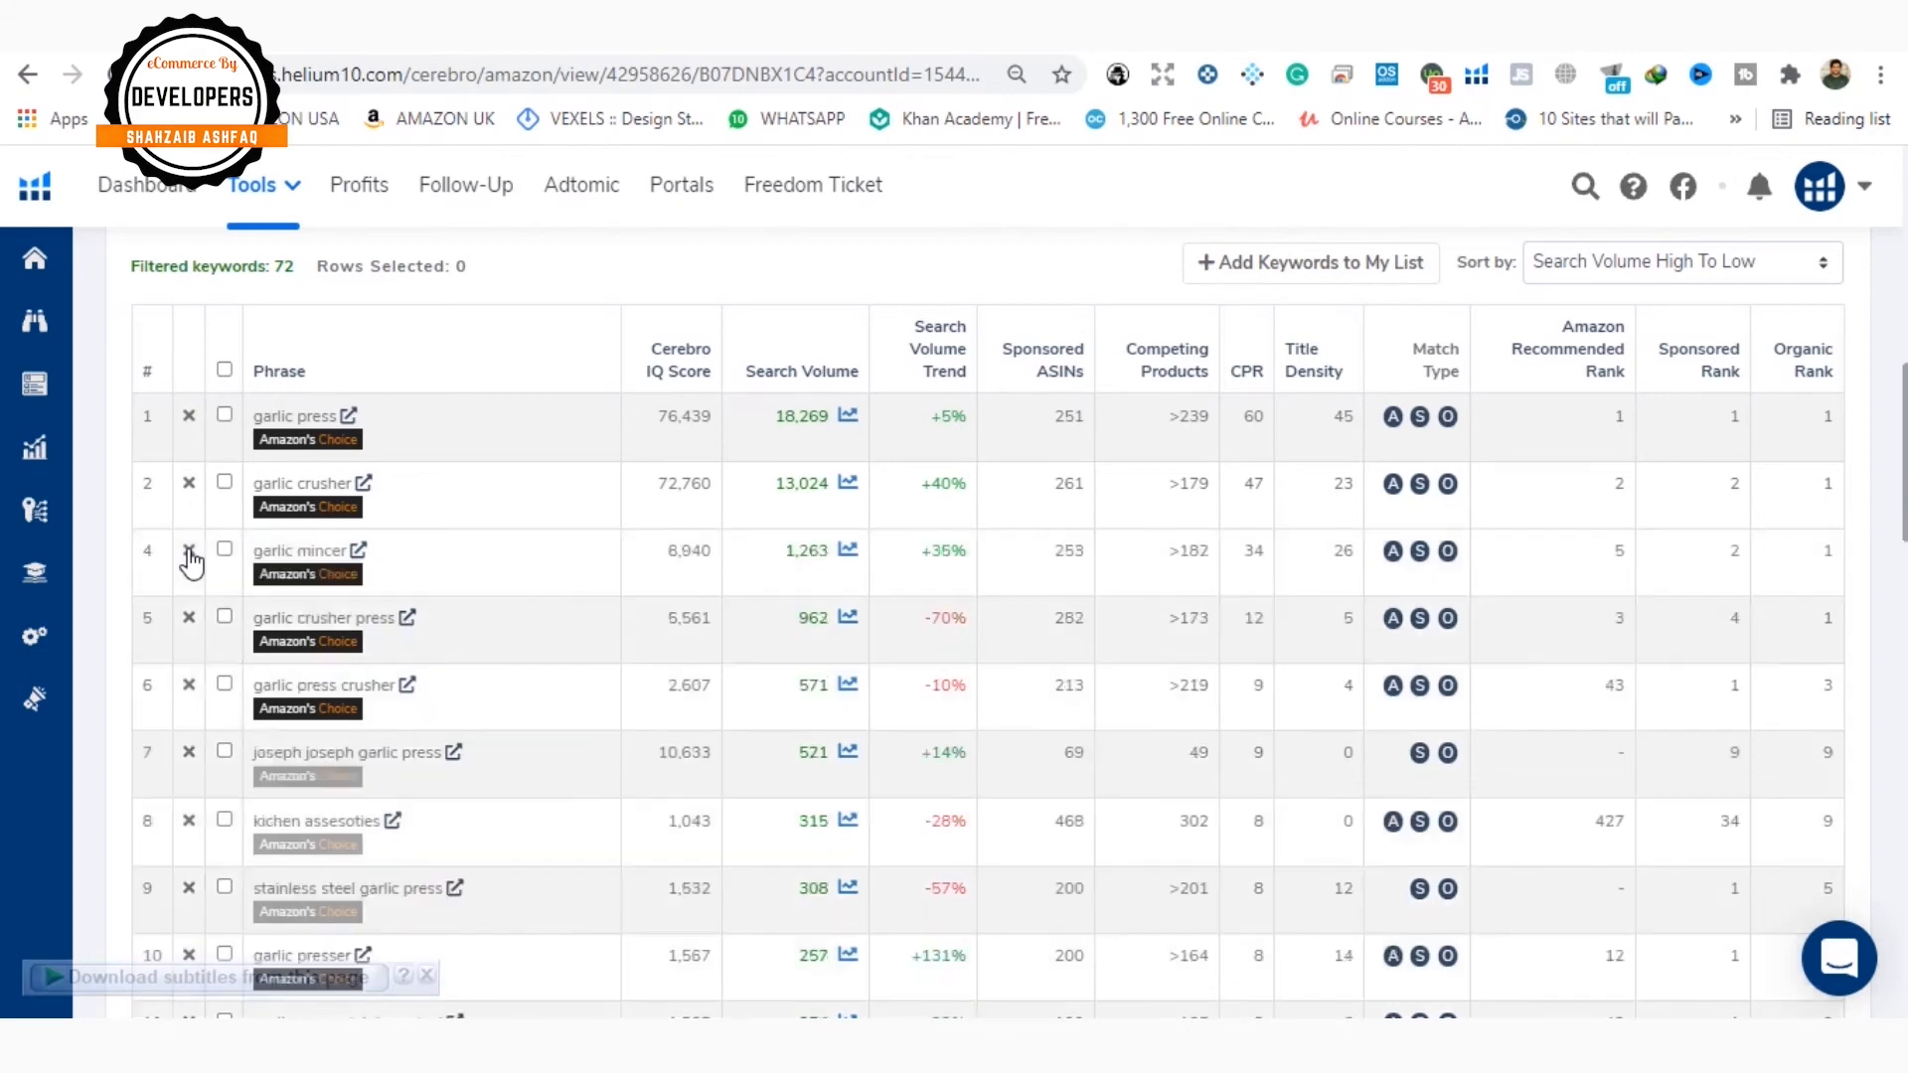
Step: Open the Amazon results for the keyword "garlic mincer" and check whether the listed products match the garlic press
double_click(300, 552)
left_click(359, 552)
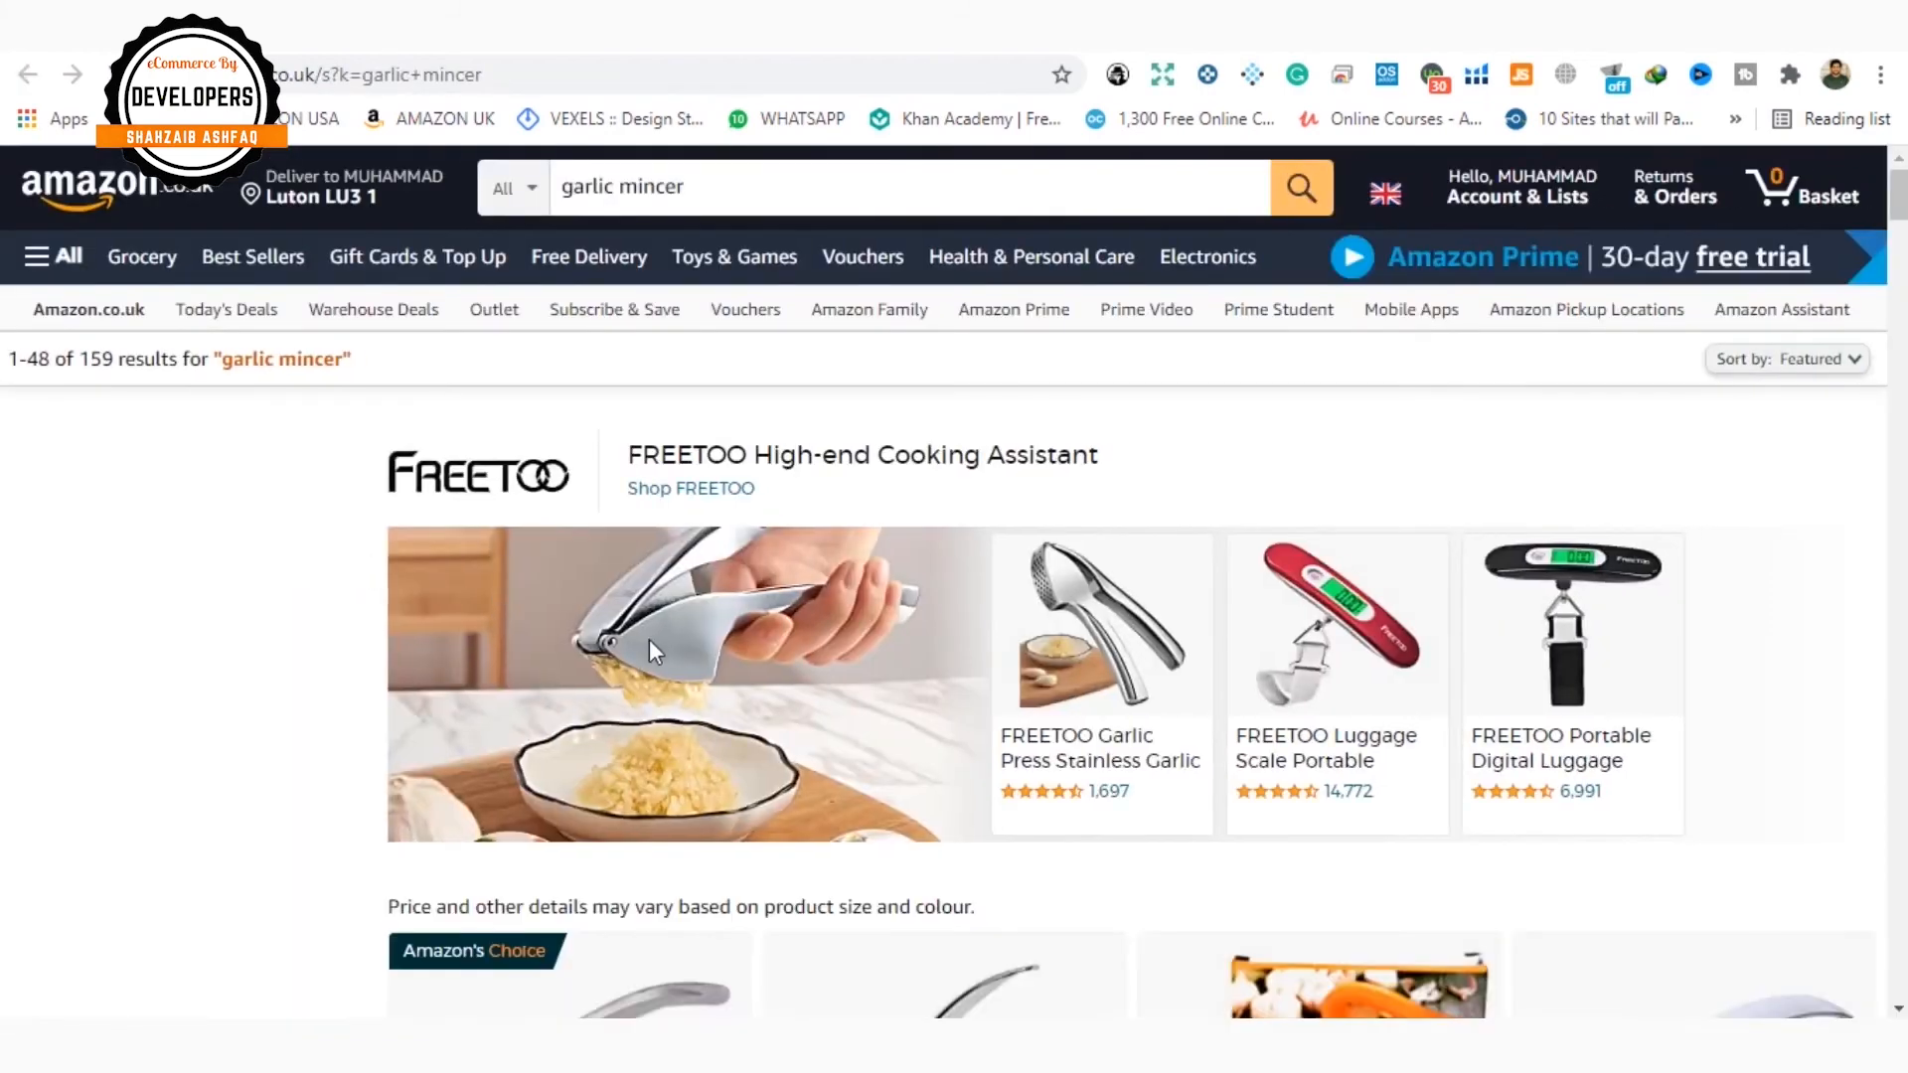
scroll(582, 622, "down", 10)
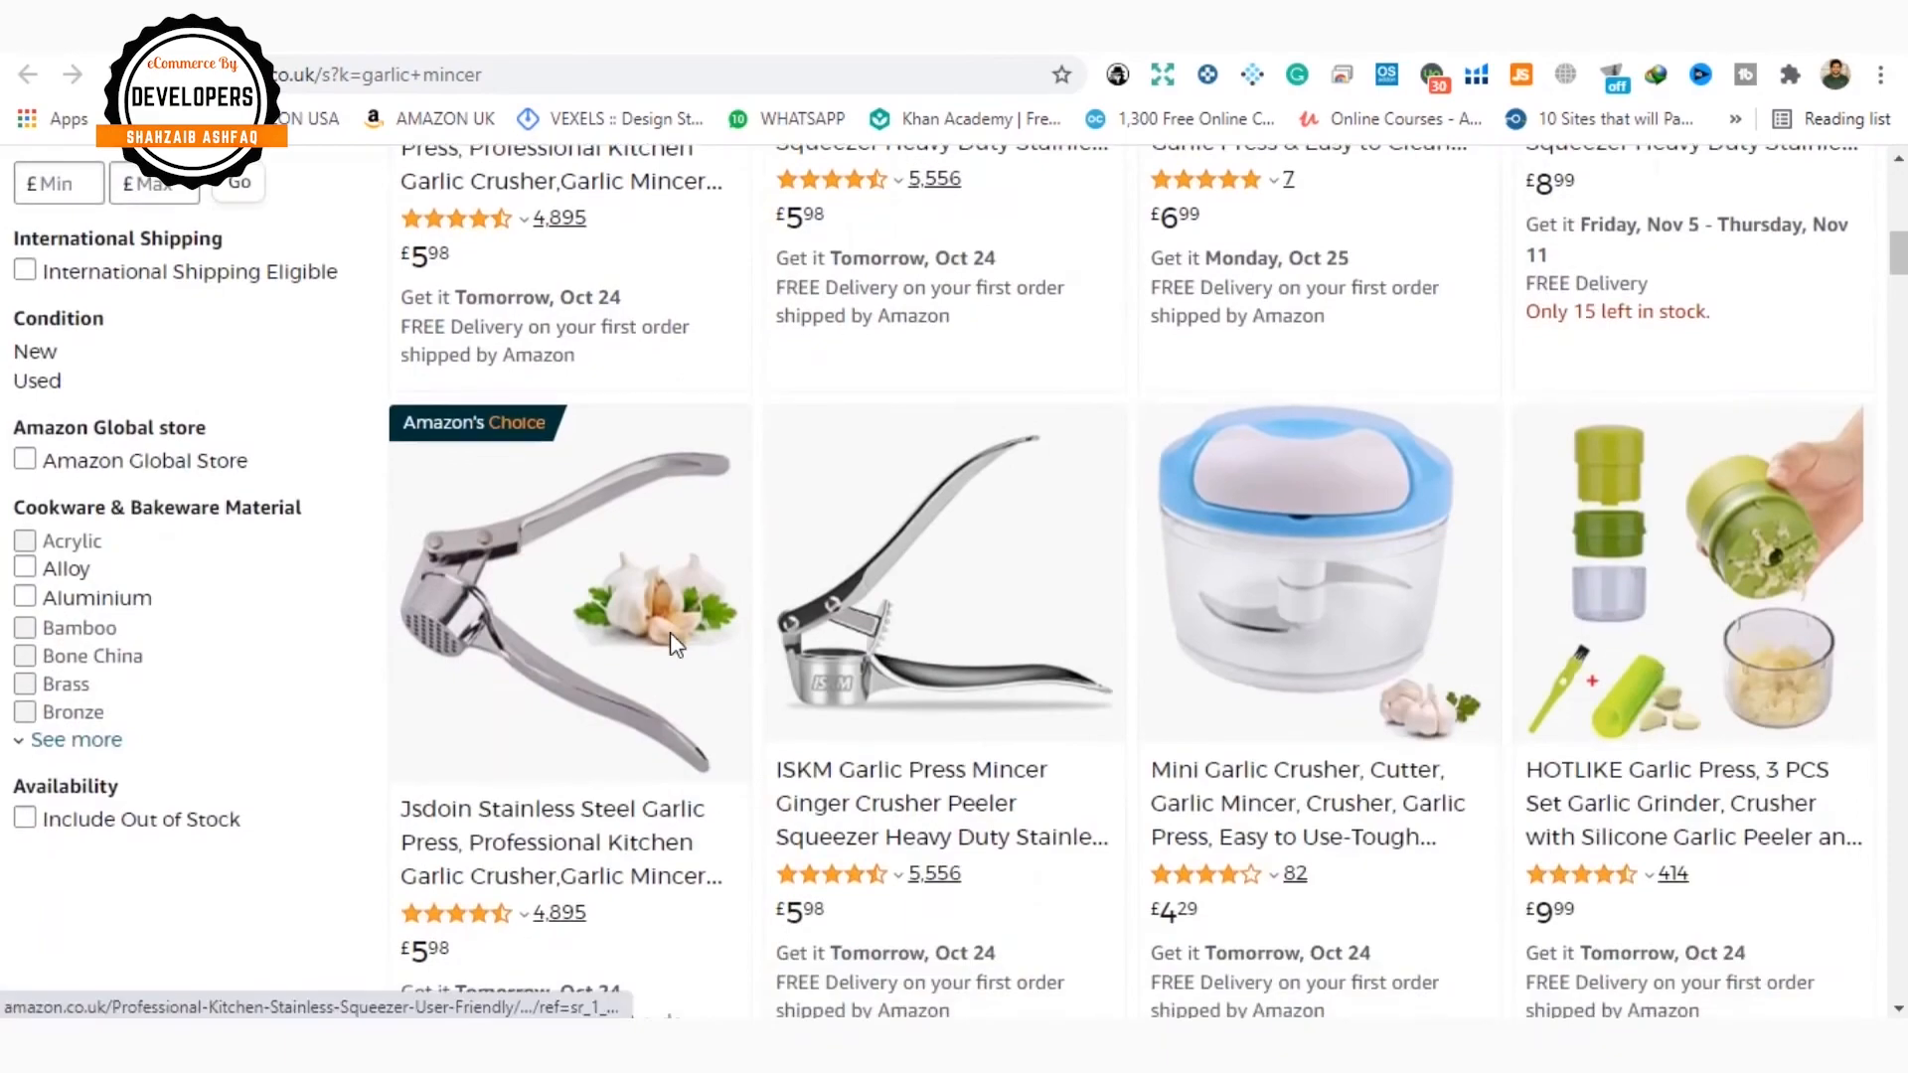
scroll(669, 636, "down", 12)
scroll(676, 644, "down", 3)
scroll(673, 644, "down", 7)
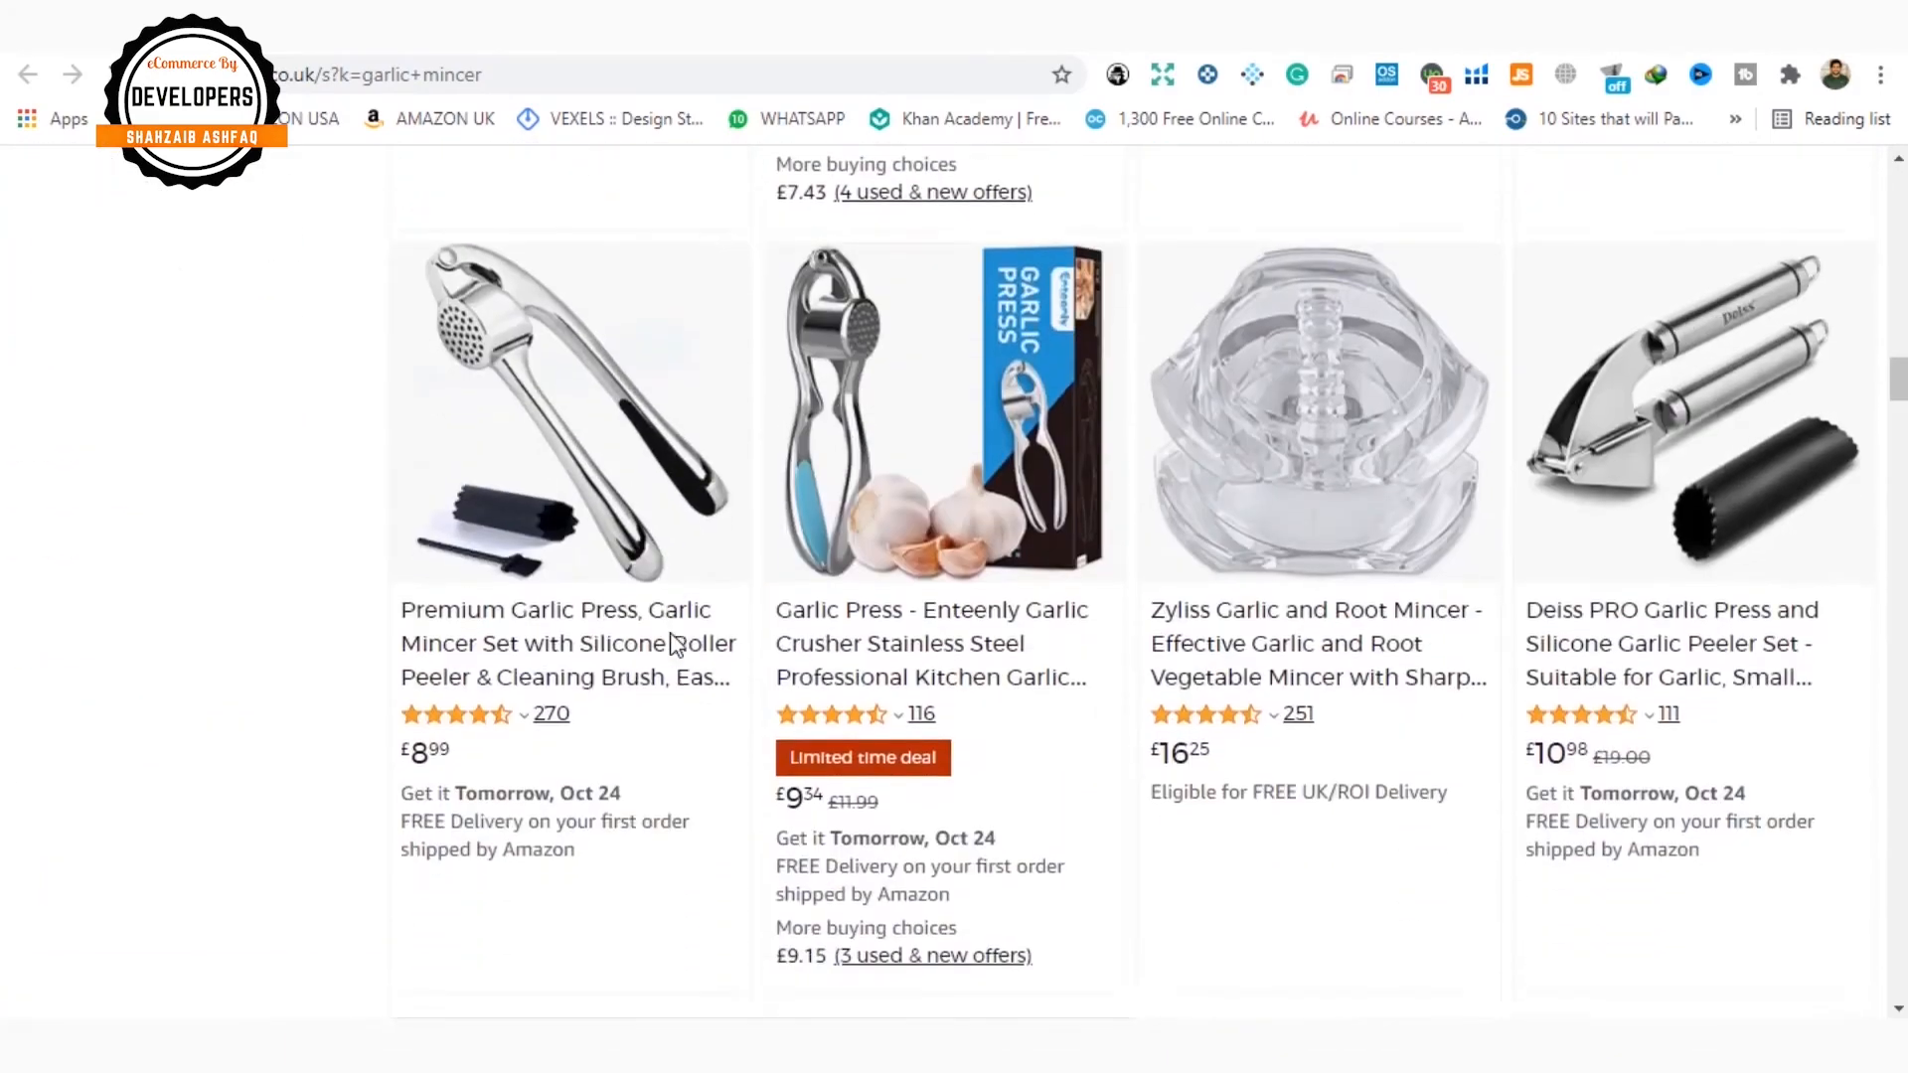
Step: Return to the Cerebro list, open the Amazon results for "garlic crusher press" and check how relevant the products are
left_click(189, 32)
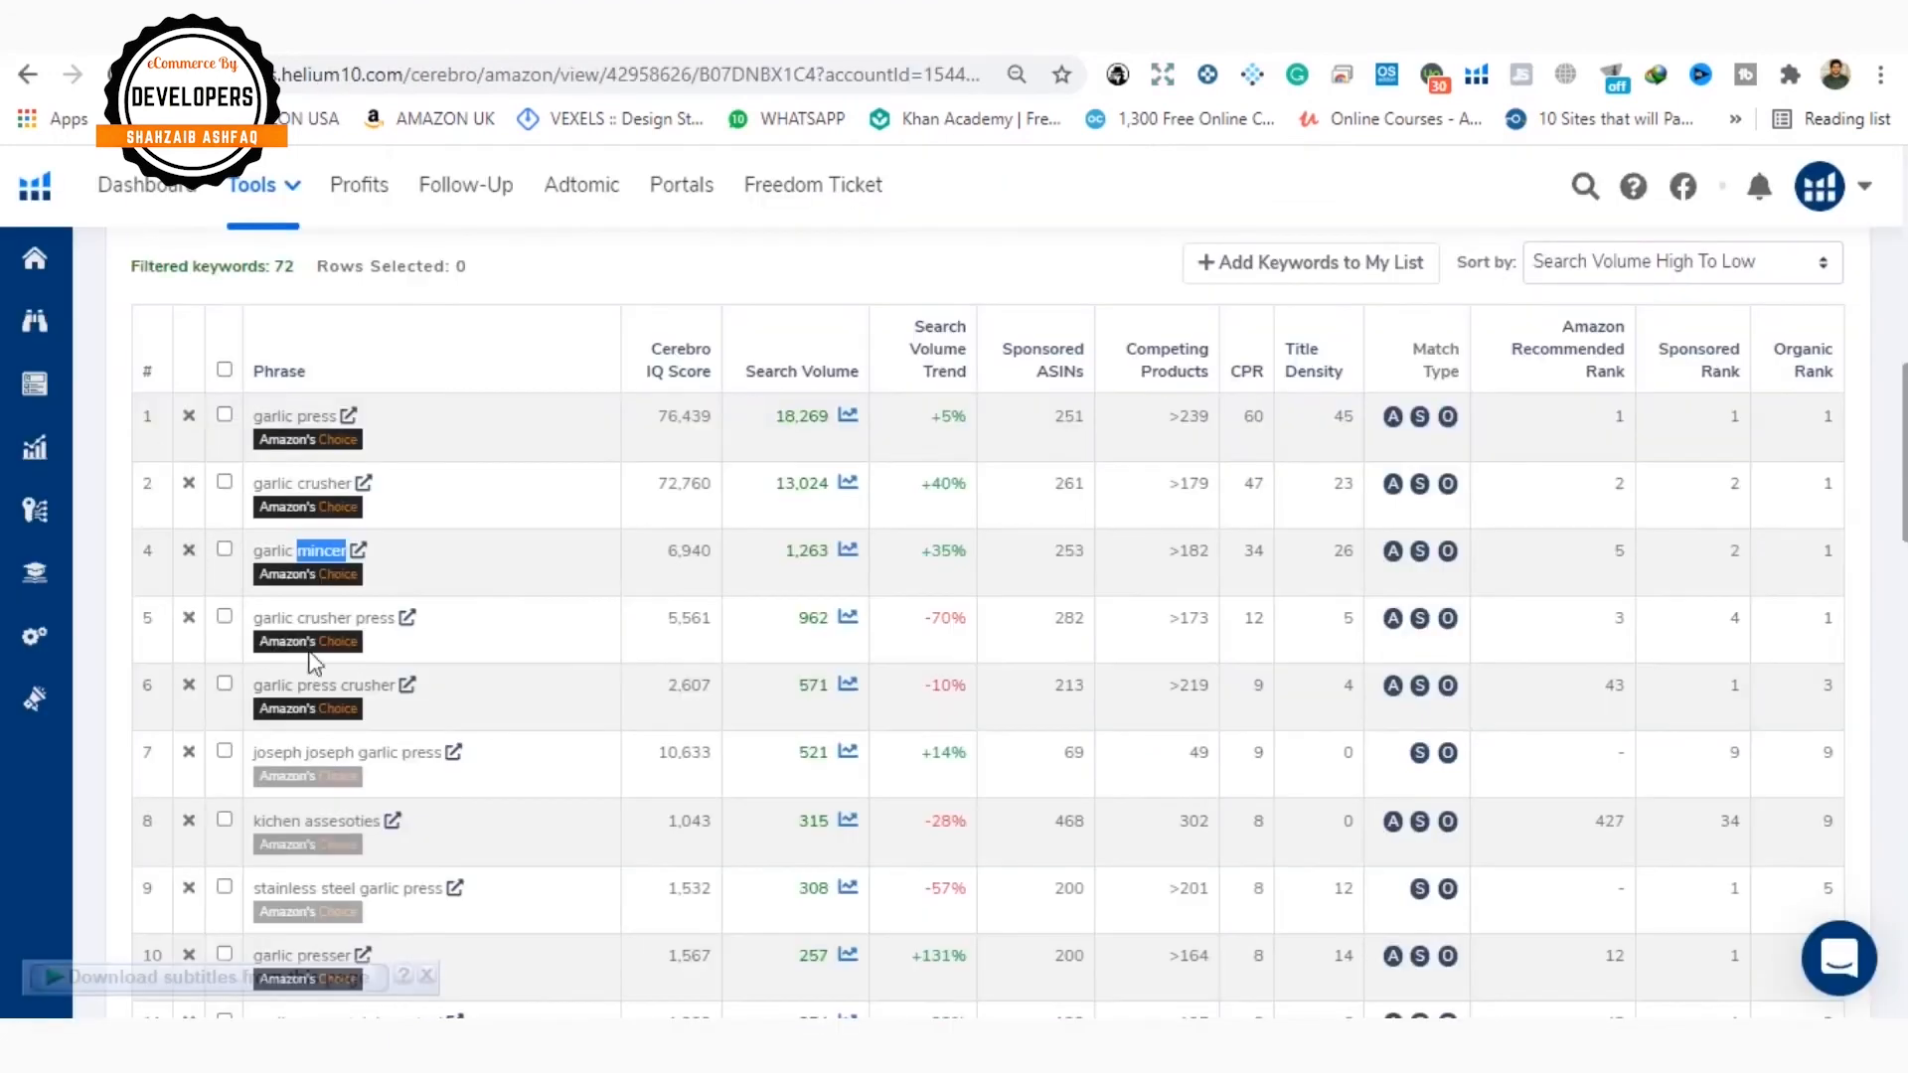
left_click_drag(372, 623, 272, 622)
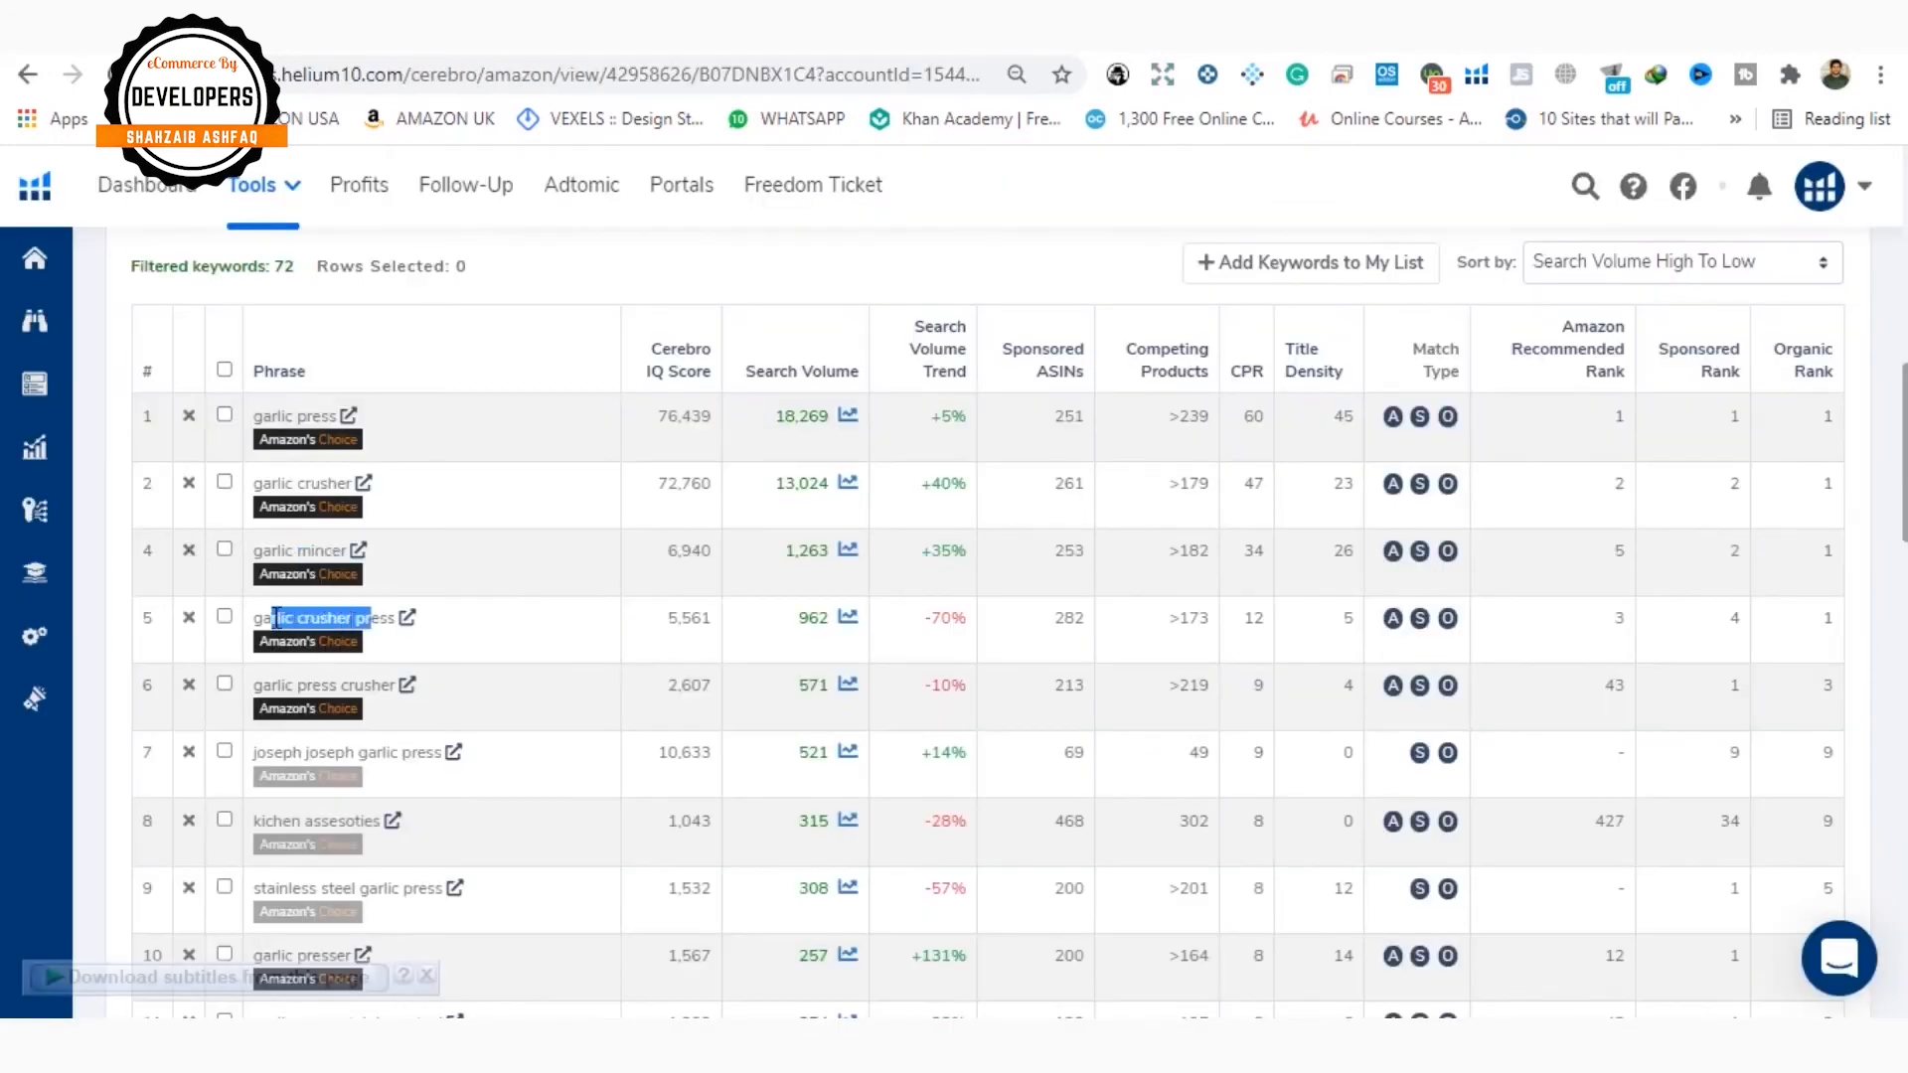
left_click(407, 620)
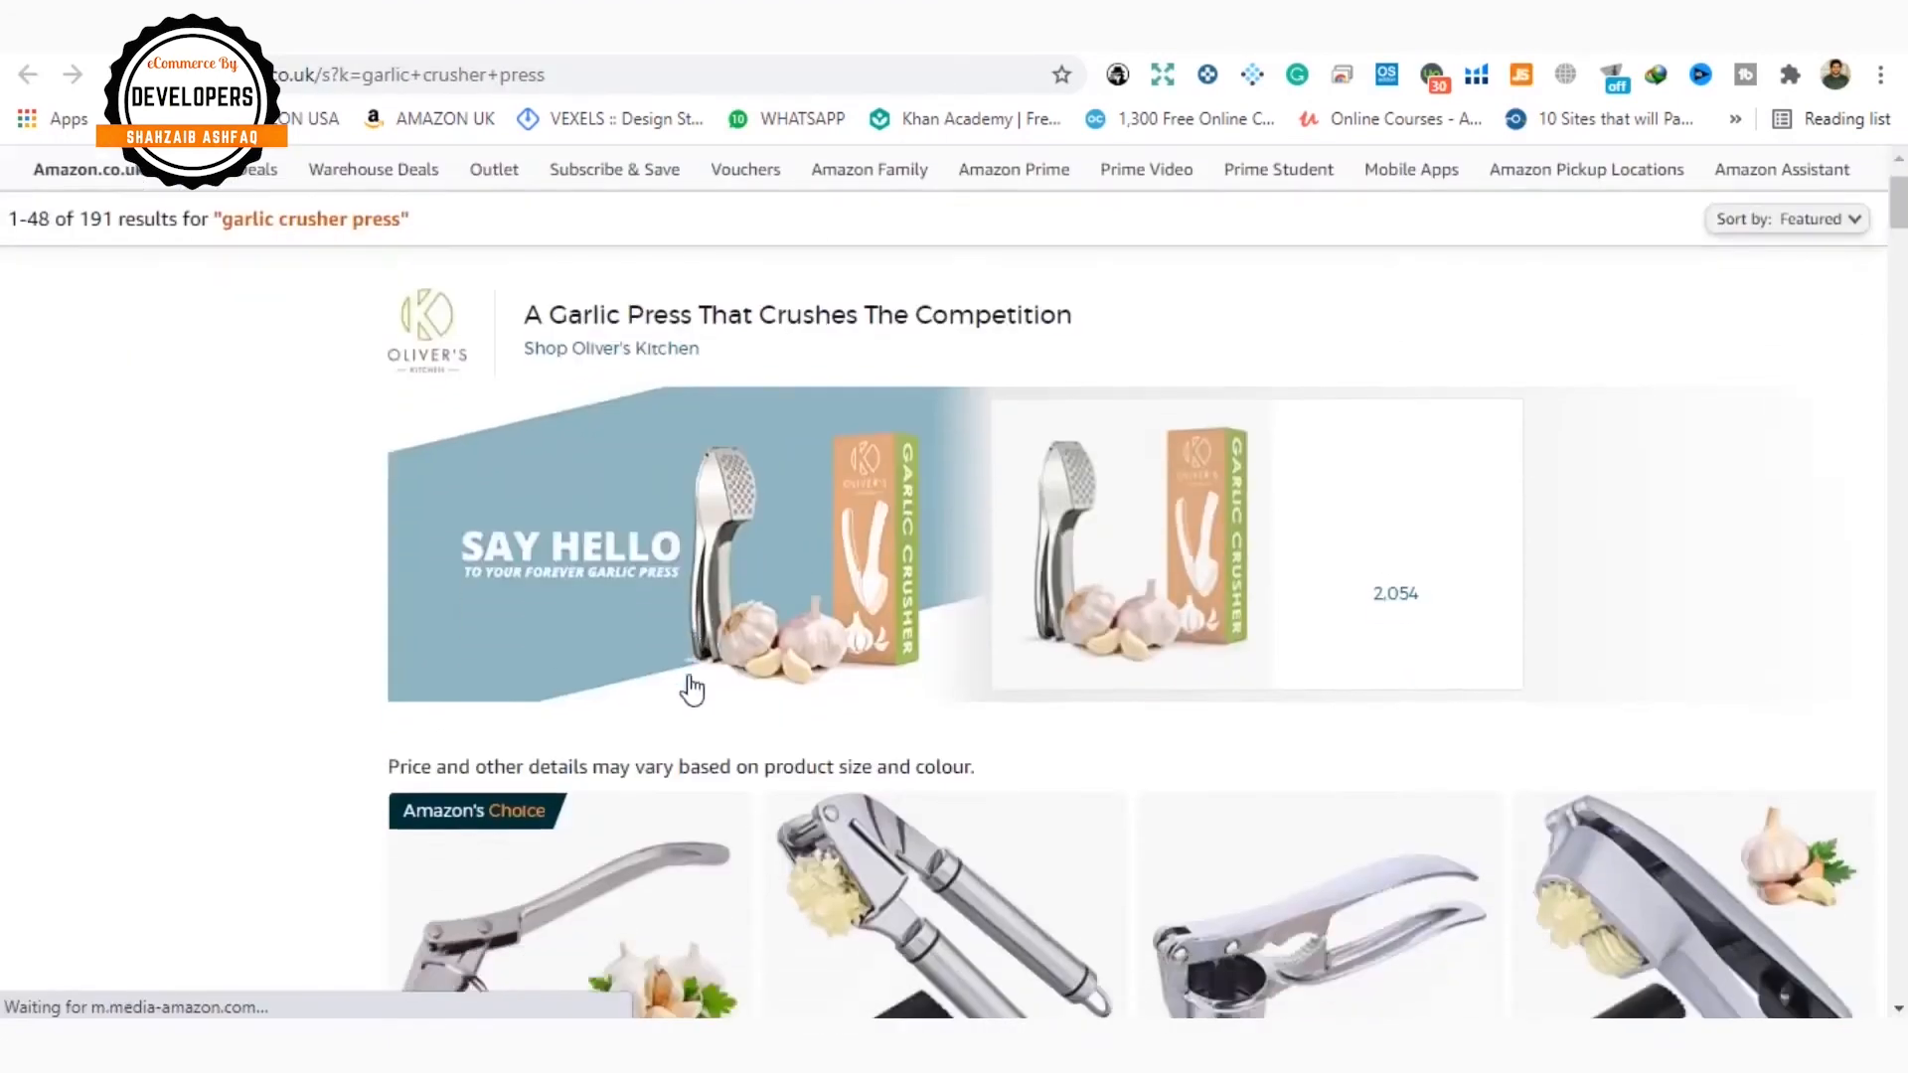
scroll(686, 682, "down", 7)
scroll(698, 680, "down", 8)
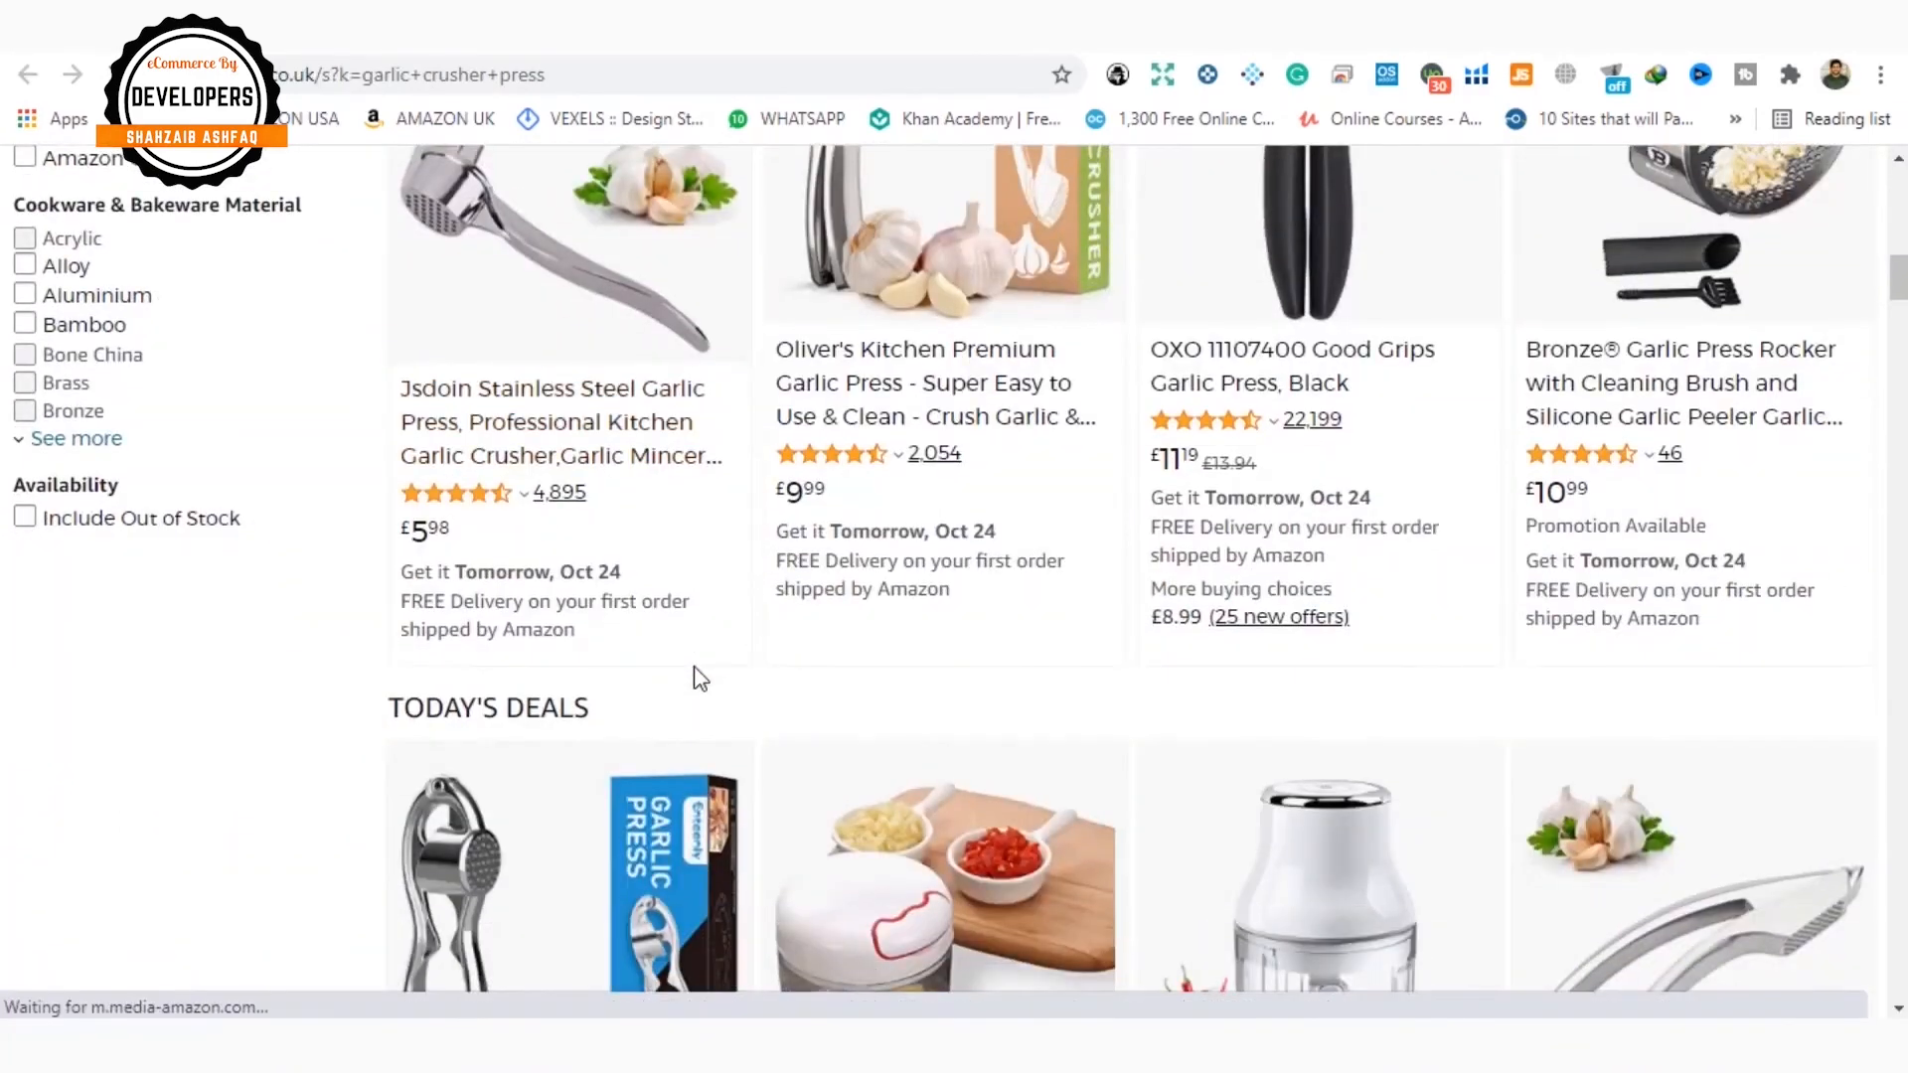
scroll(696, 671, "down", 9)
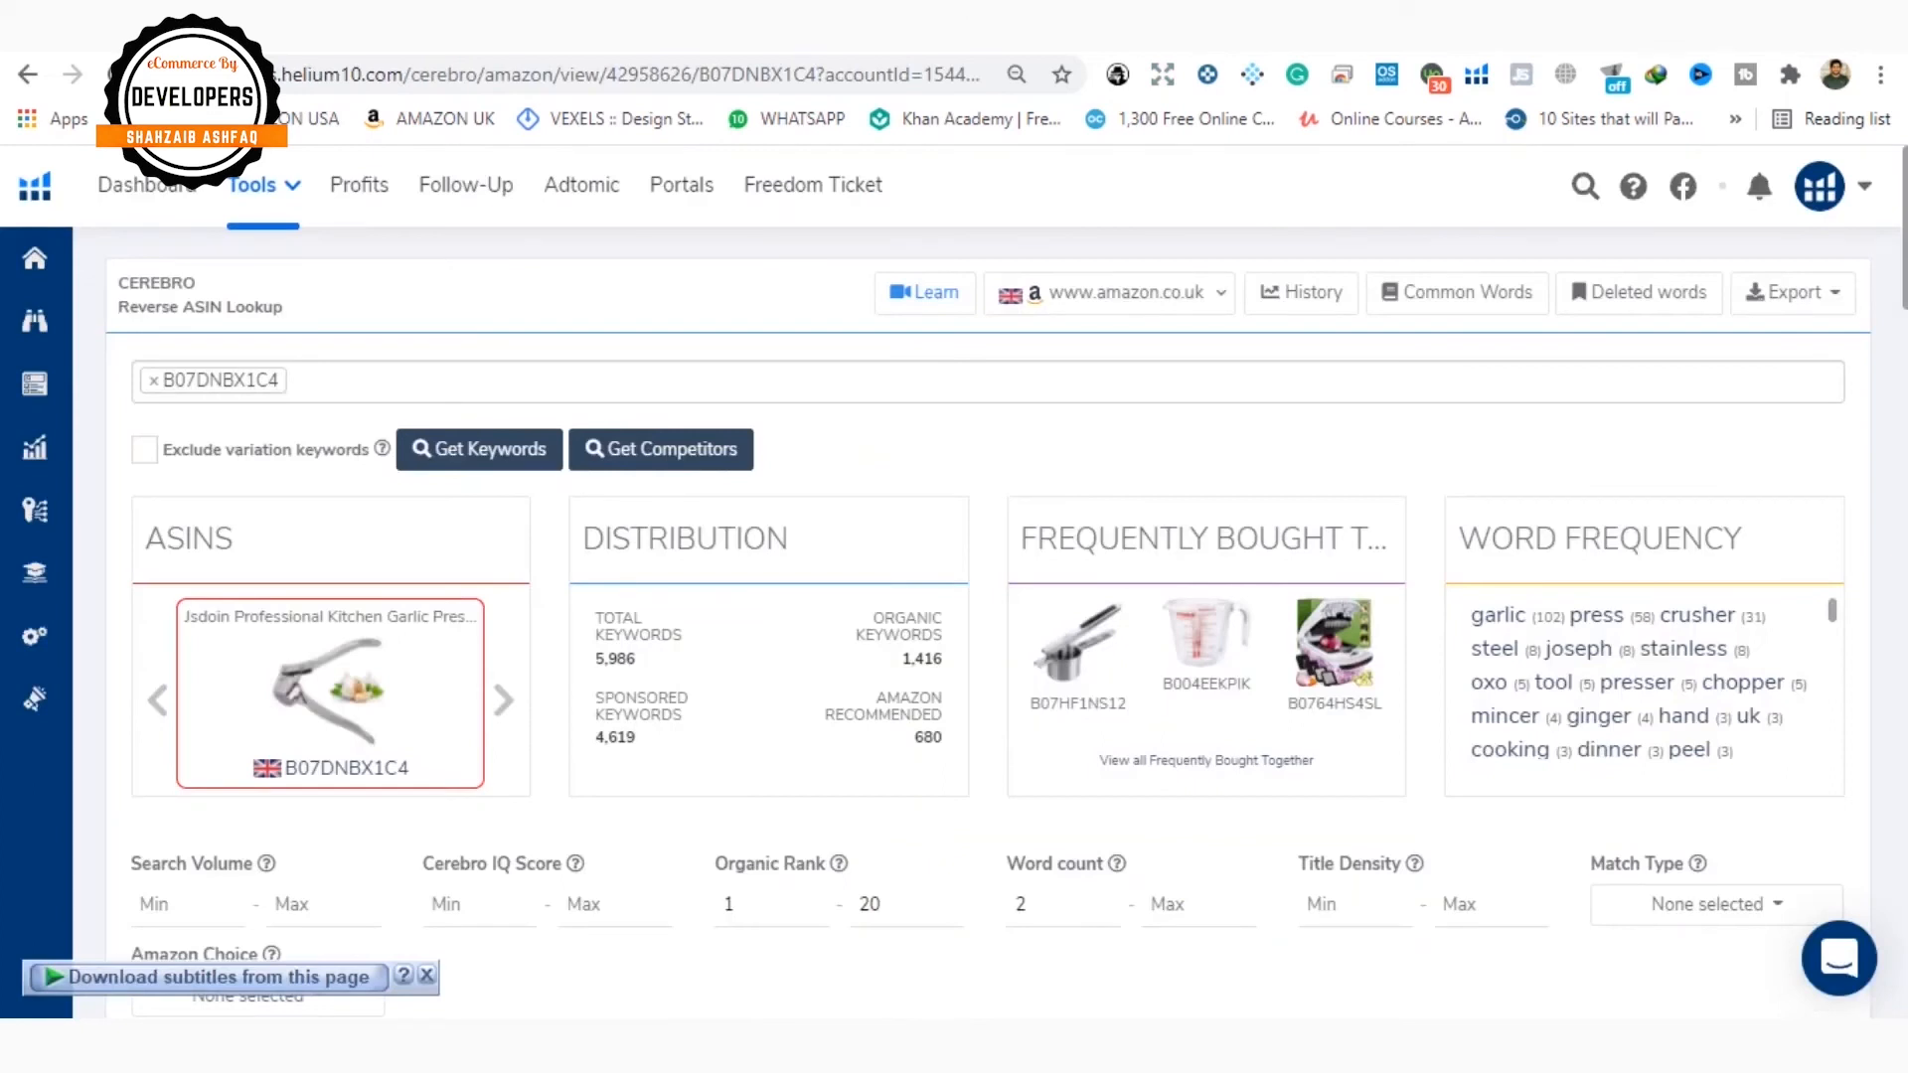
Step: Export the filtered Cerebro keyword list as an Excel file and open the downloaded workbook
left_click(1837, 297)
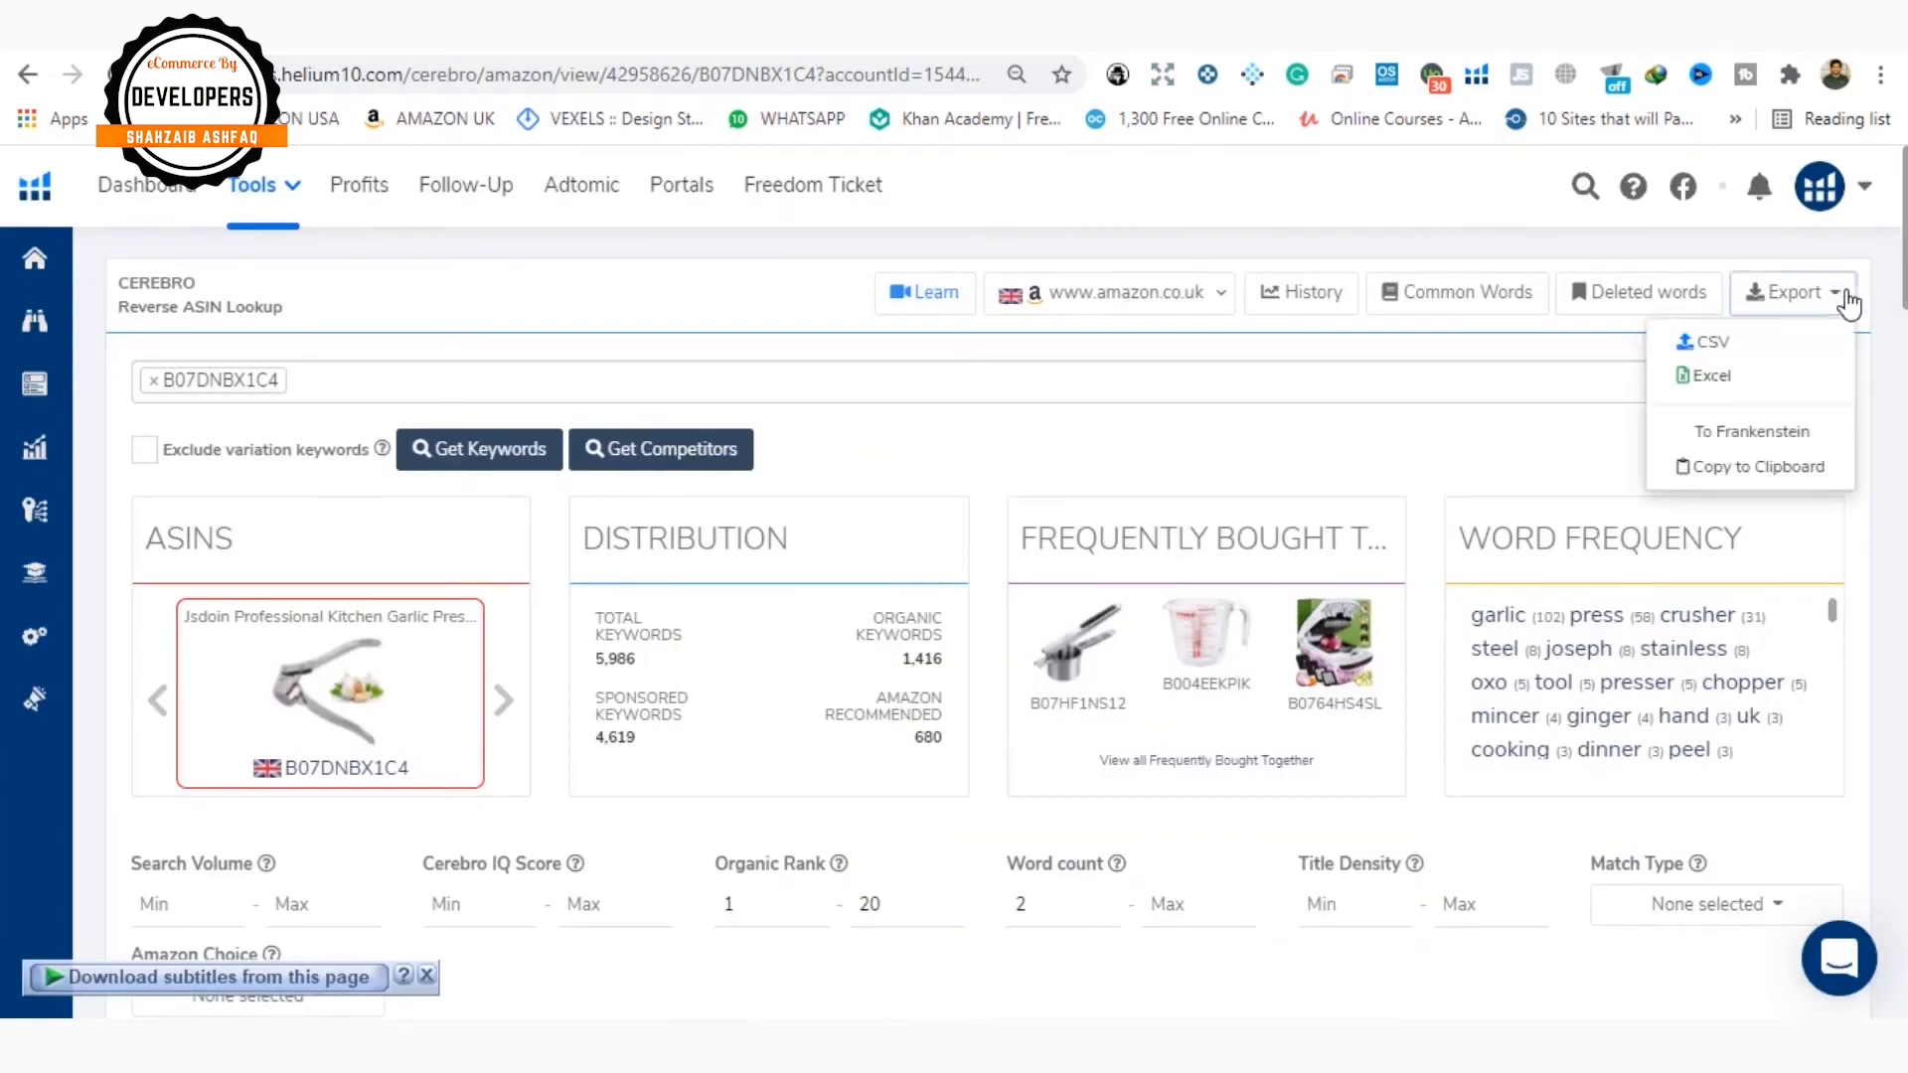
left_click(1713, 381)
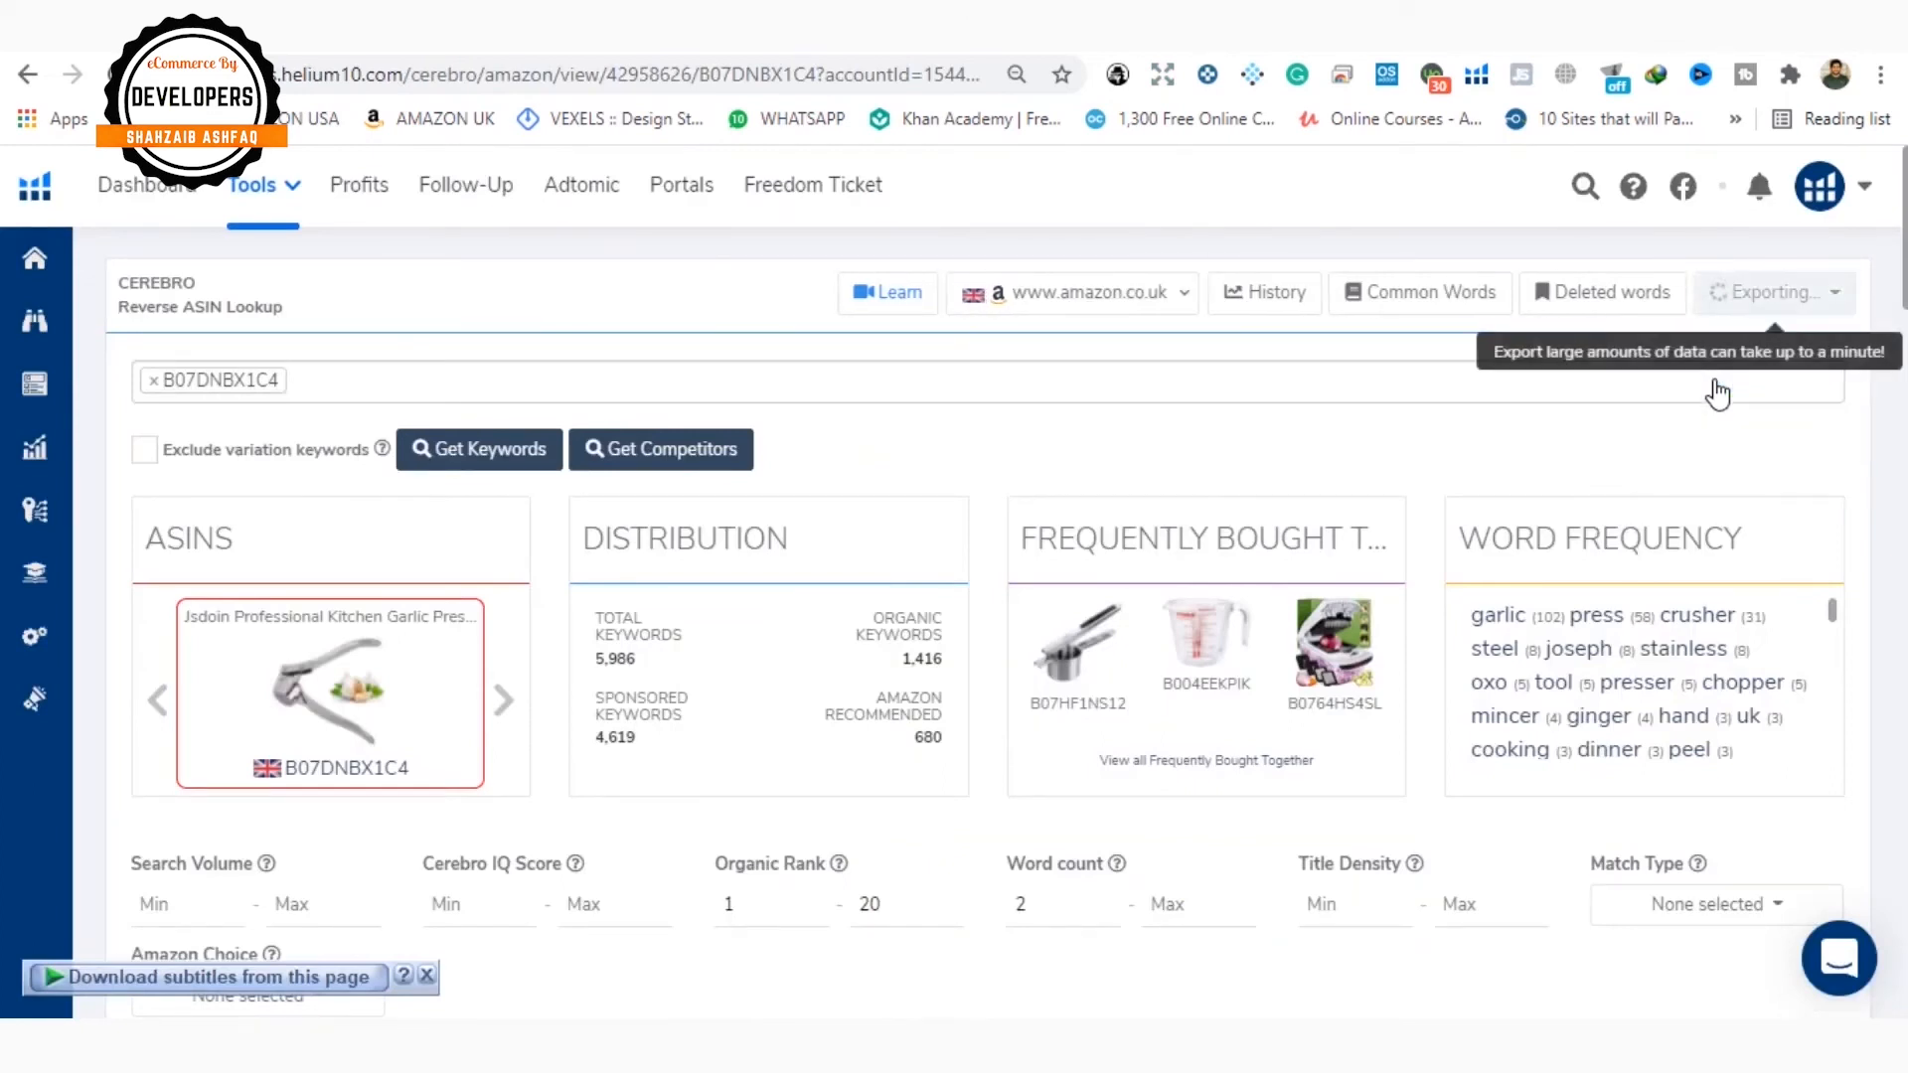
left_click(427, 975)
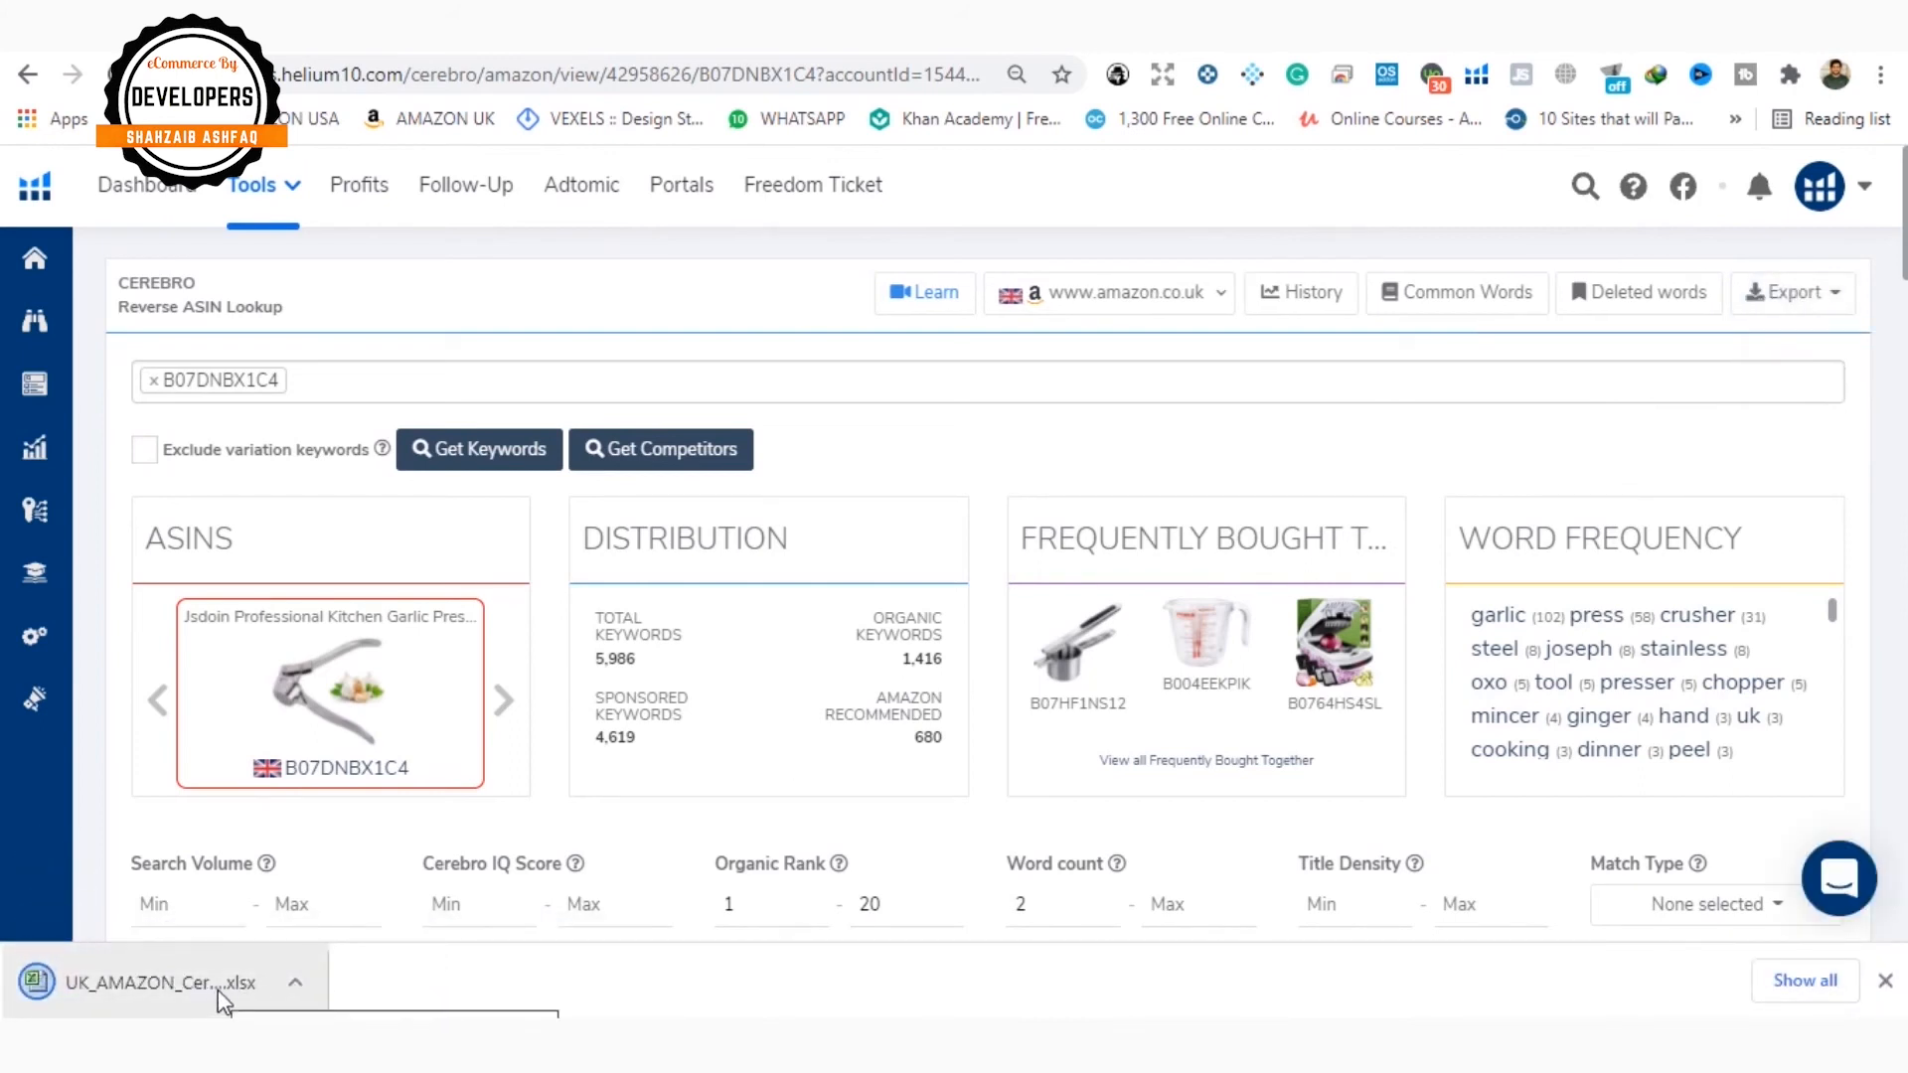
left_click(224, 984)
left_click(427, 498)
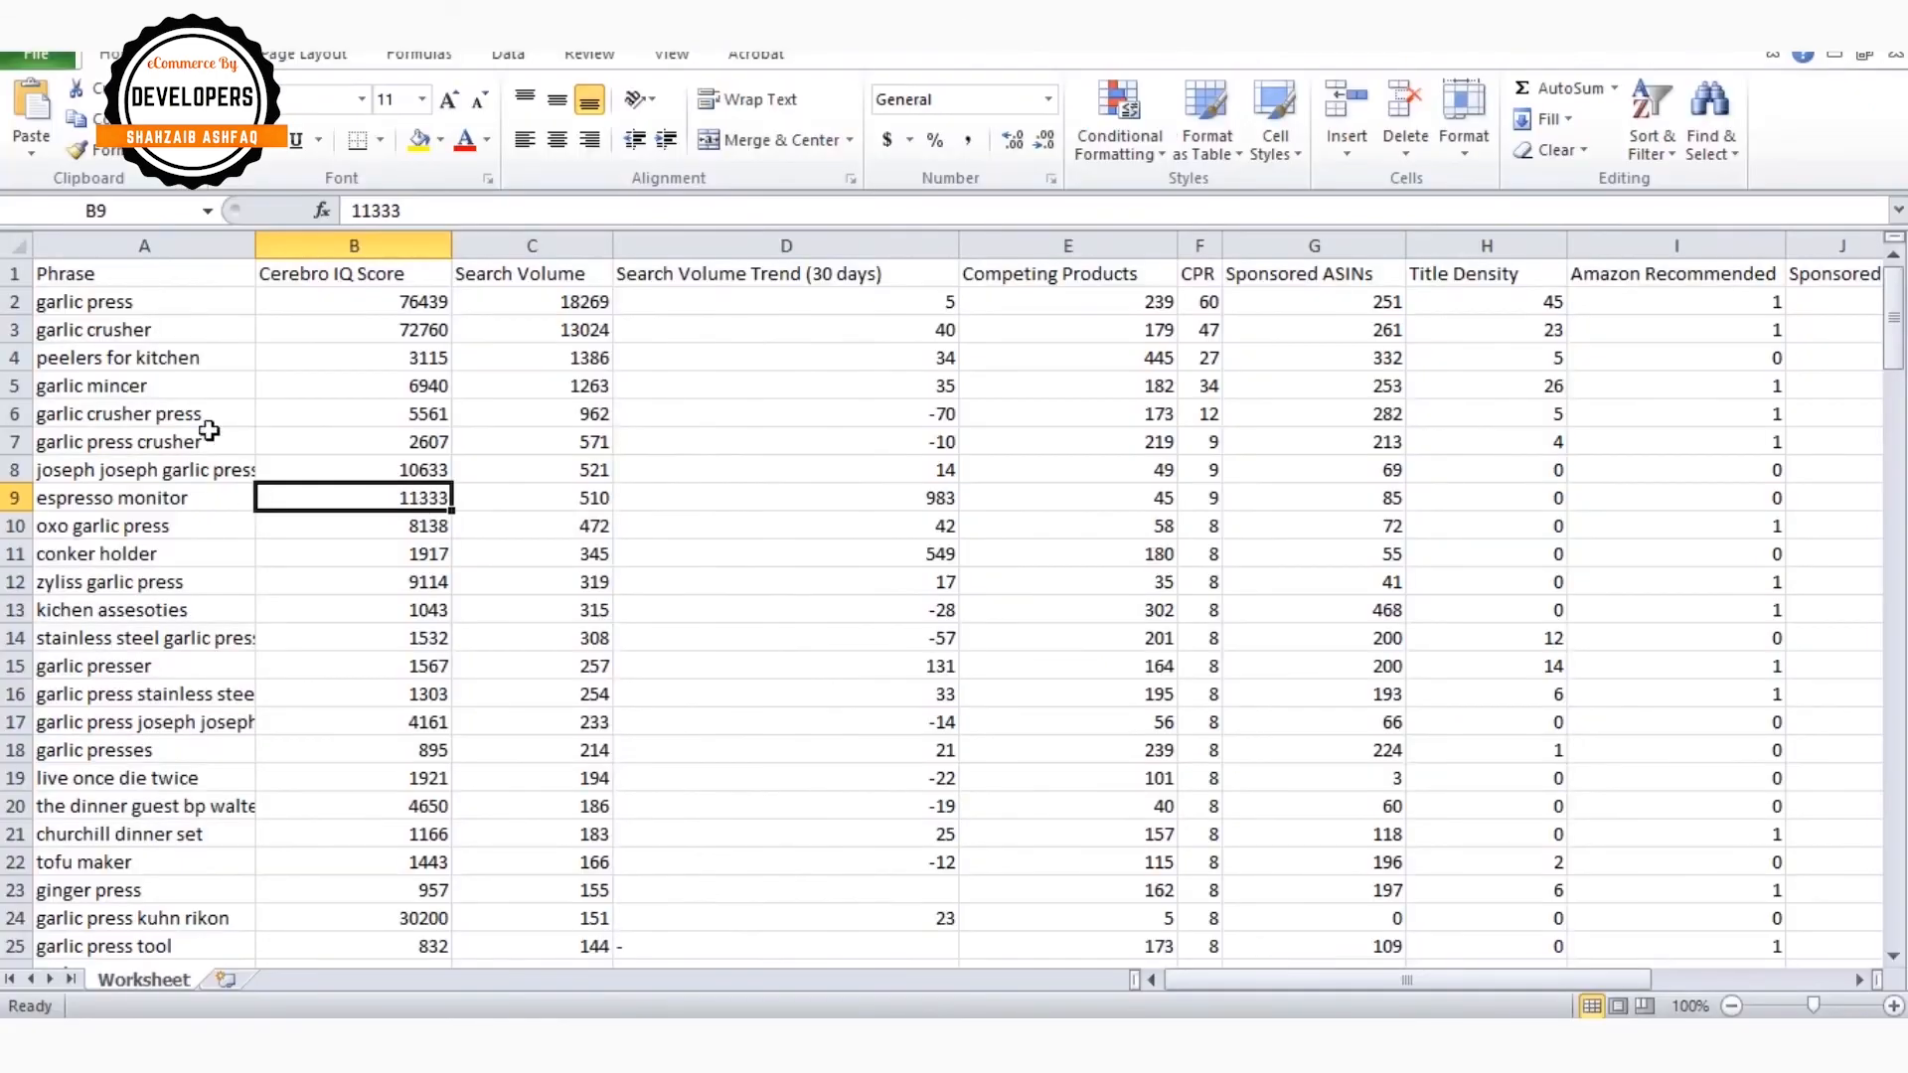